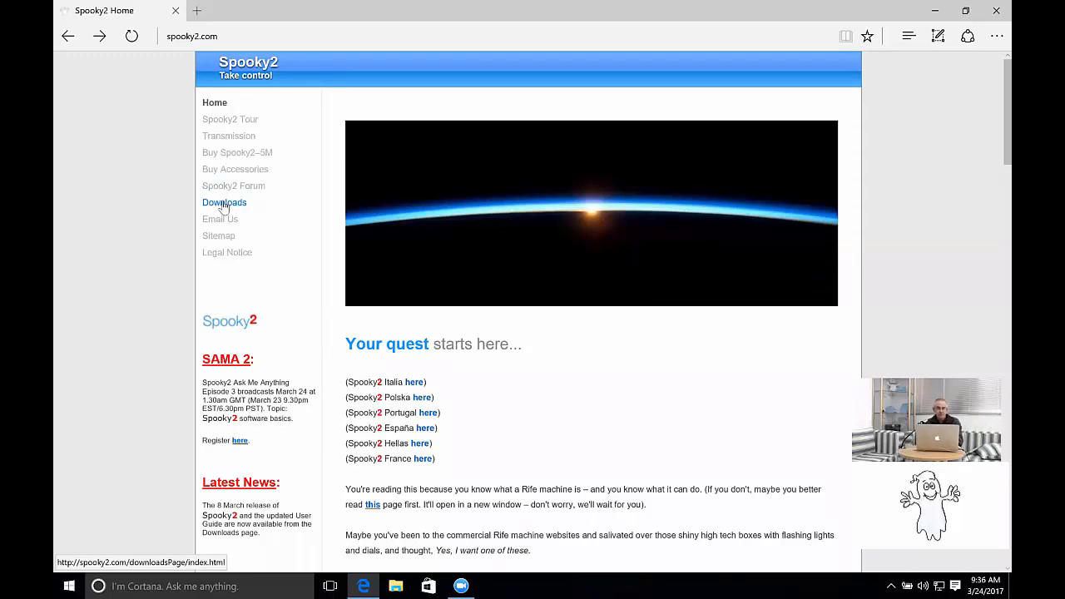
Download the Spooky2 Starter Pack from the website's Downloads page
left_click(222, 204)
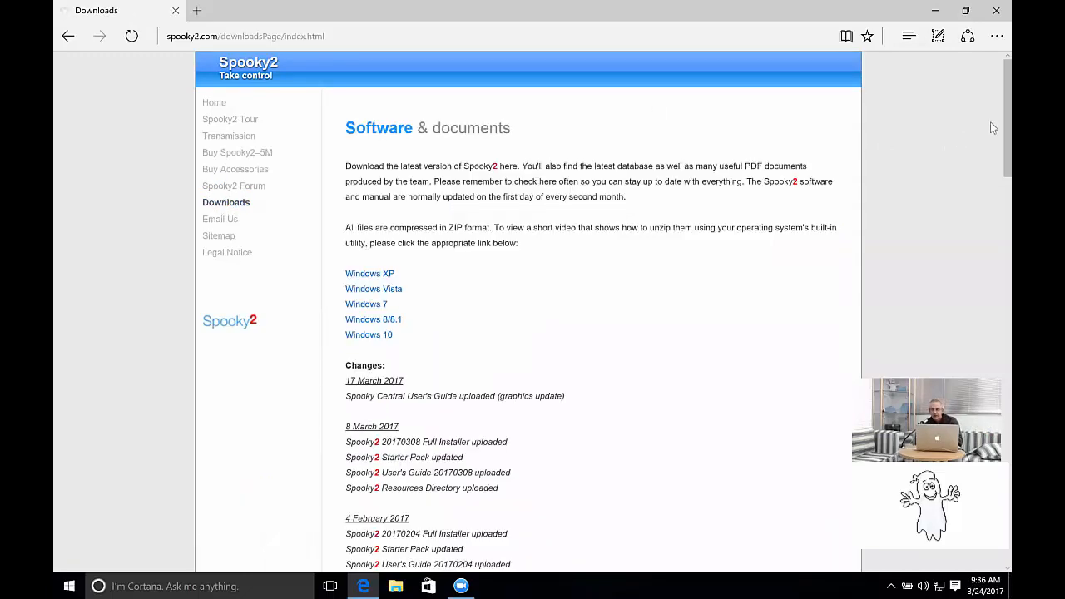
scroll(989, 138, "down", 3)
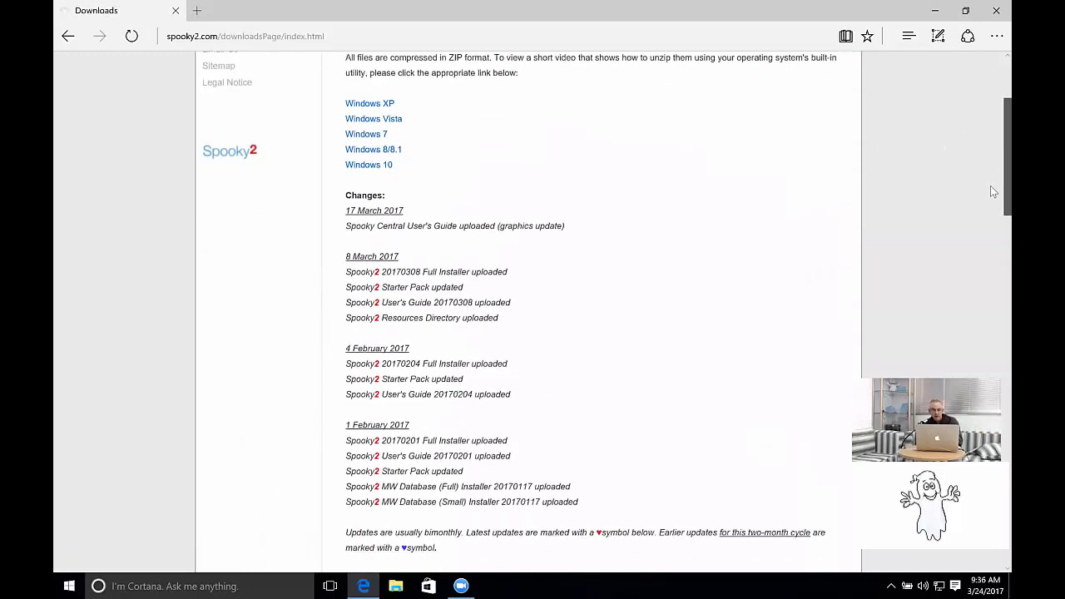
scroll(989, 195, "down", 4)
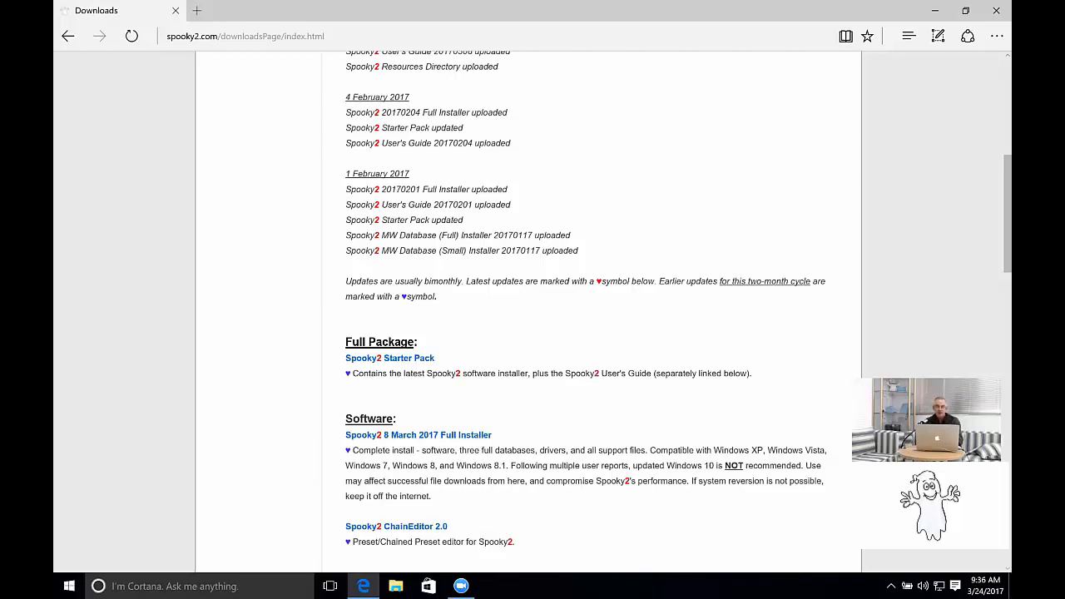
left_click(391, 359)
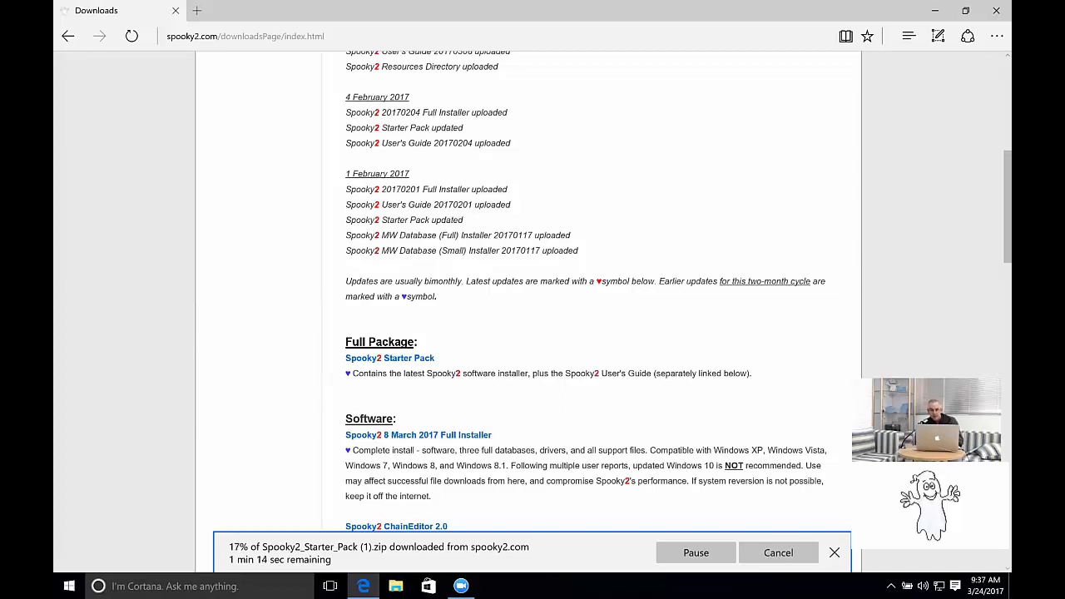
Run Spooky2_Setup_20170401.exe from the desktop, allow it to make changes, and choose English as the installation language
left_click(935, 11)
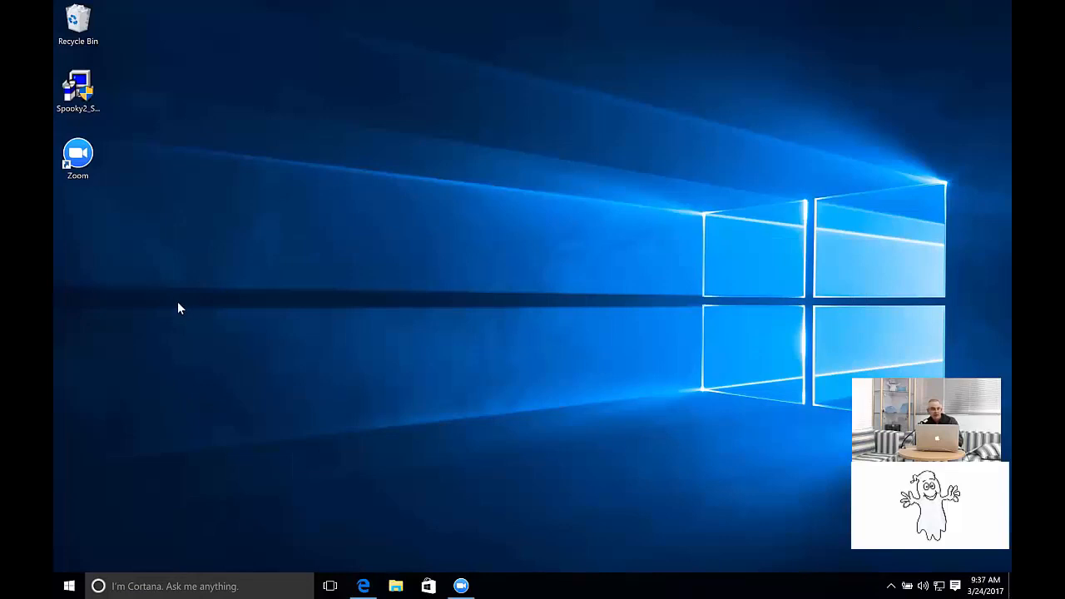
left_click(74, 95)
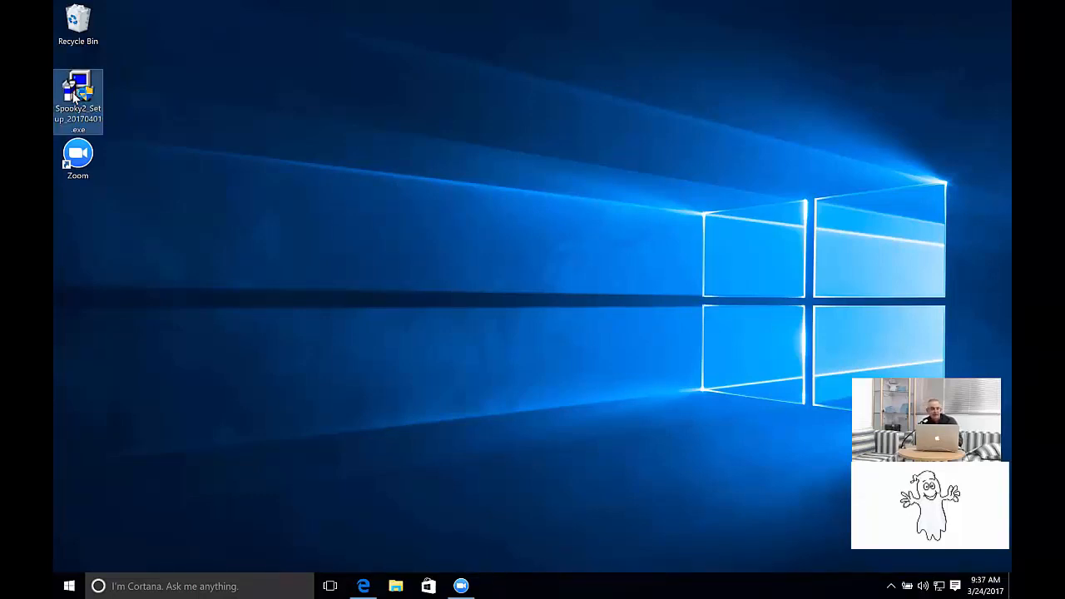
double_click(74, 96)
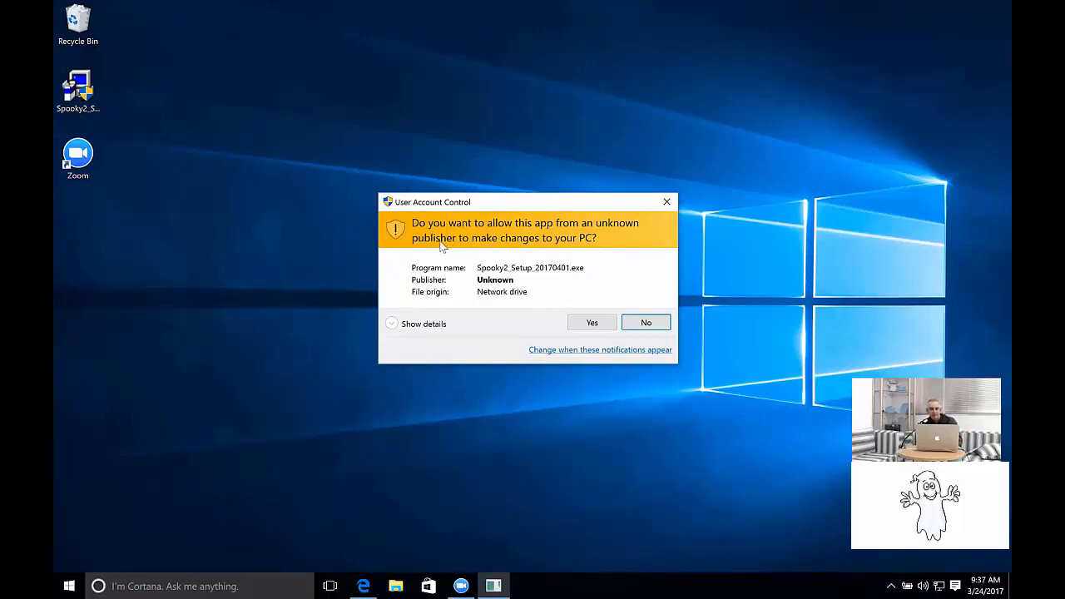
left_click(582, 323)
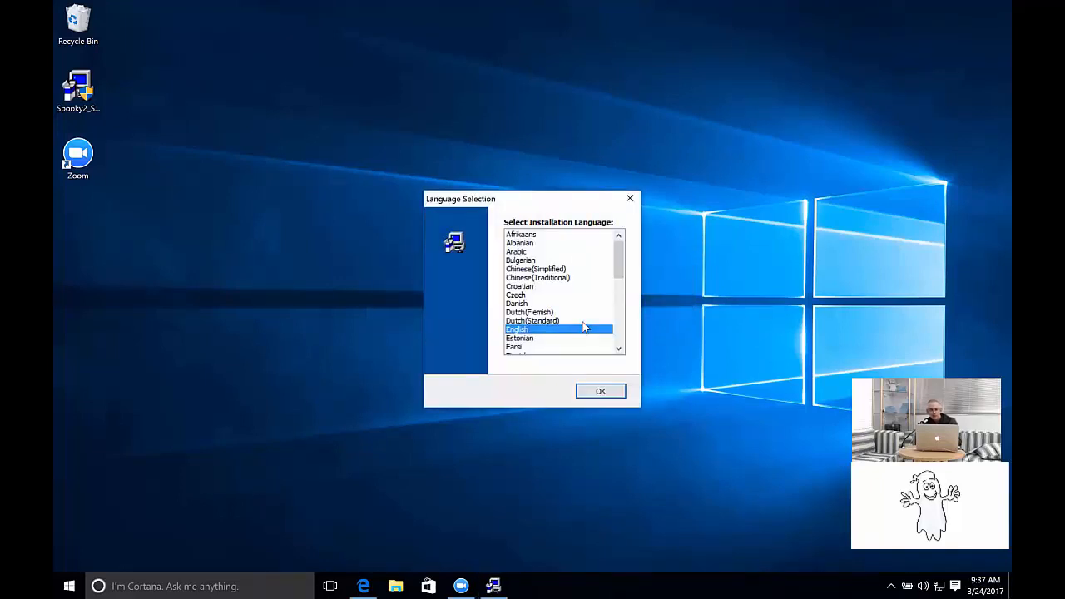
left_click(598, 391)
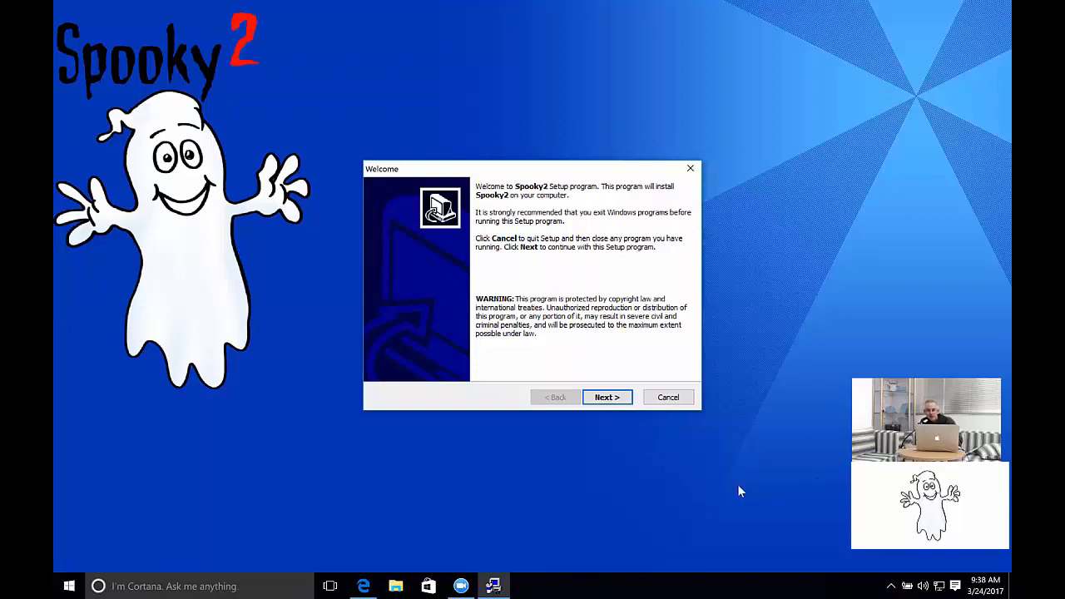
Accept the license agreement, install Spooky2 to C:\Spooky2, and finish the setup without launching the program
left_click(608, 397)
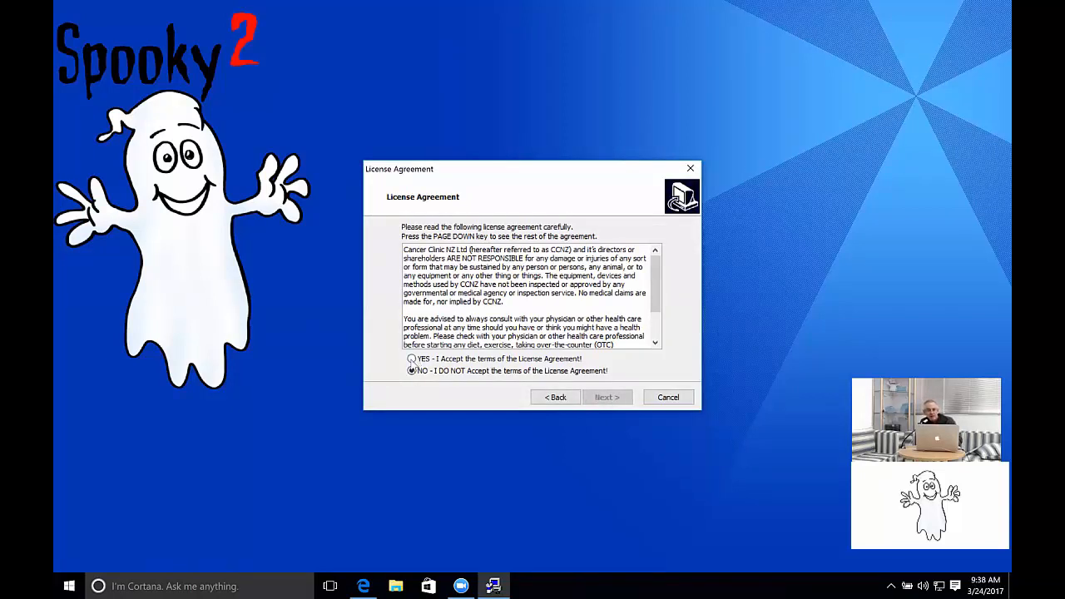
left_click(412, 363)
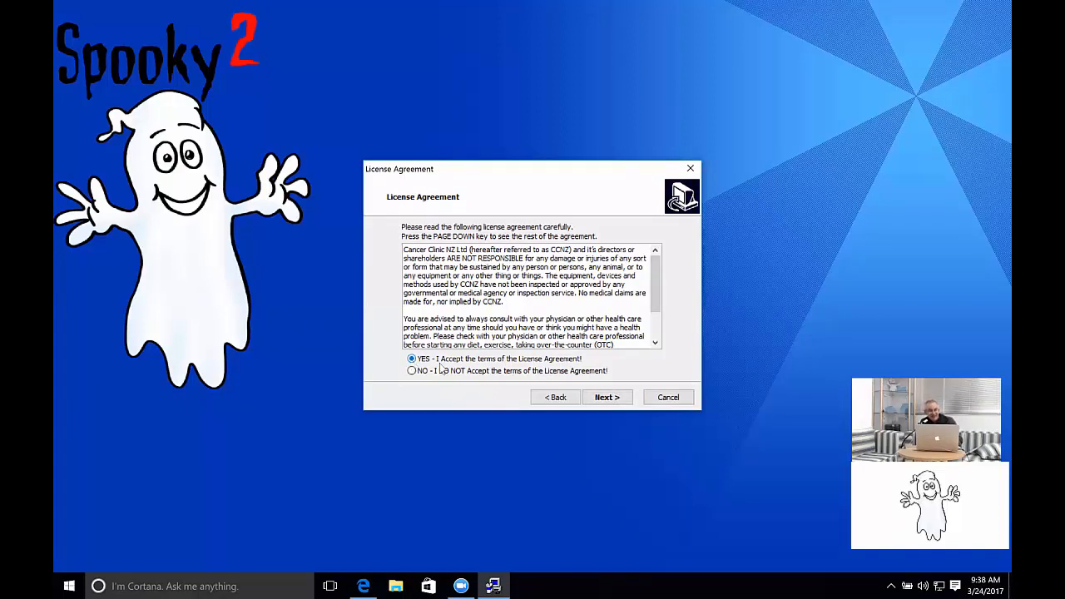
left_click(600, 397)
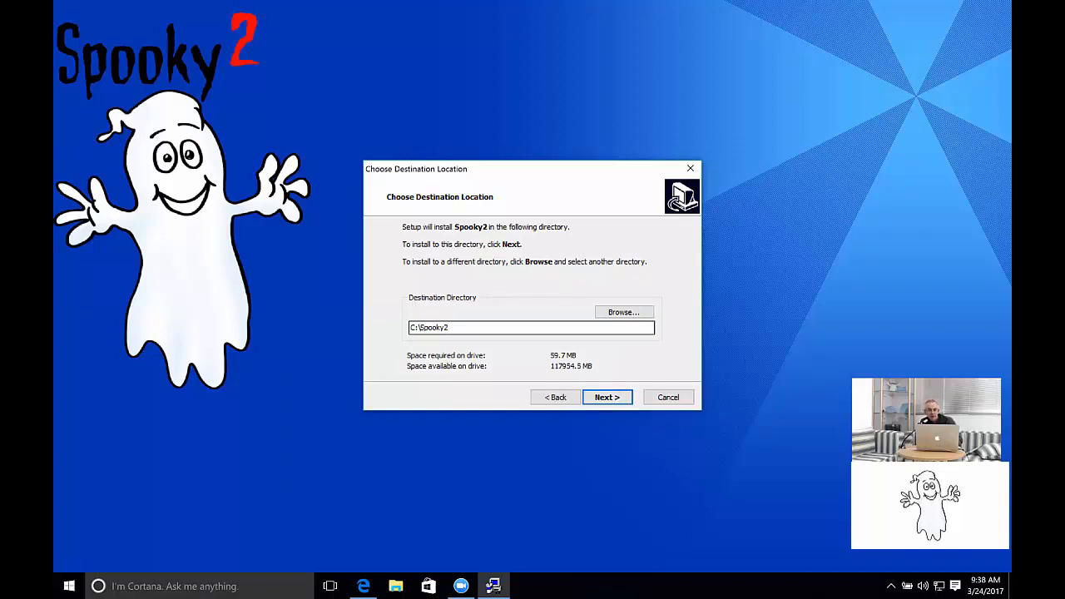
left_click(606, 397)
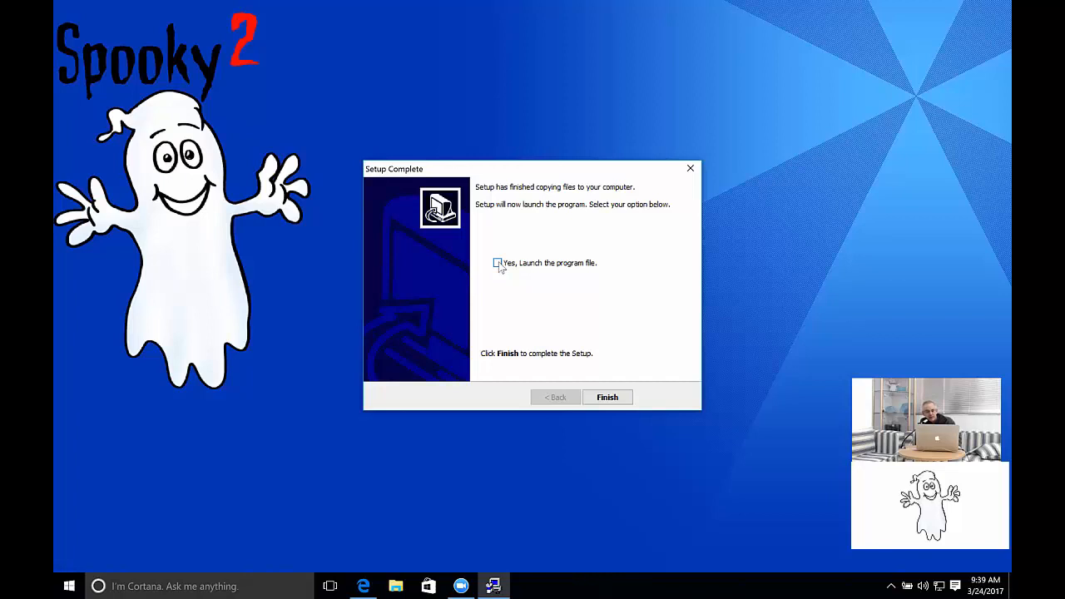
left_click(607, 398)
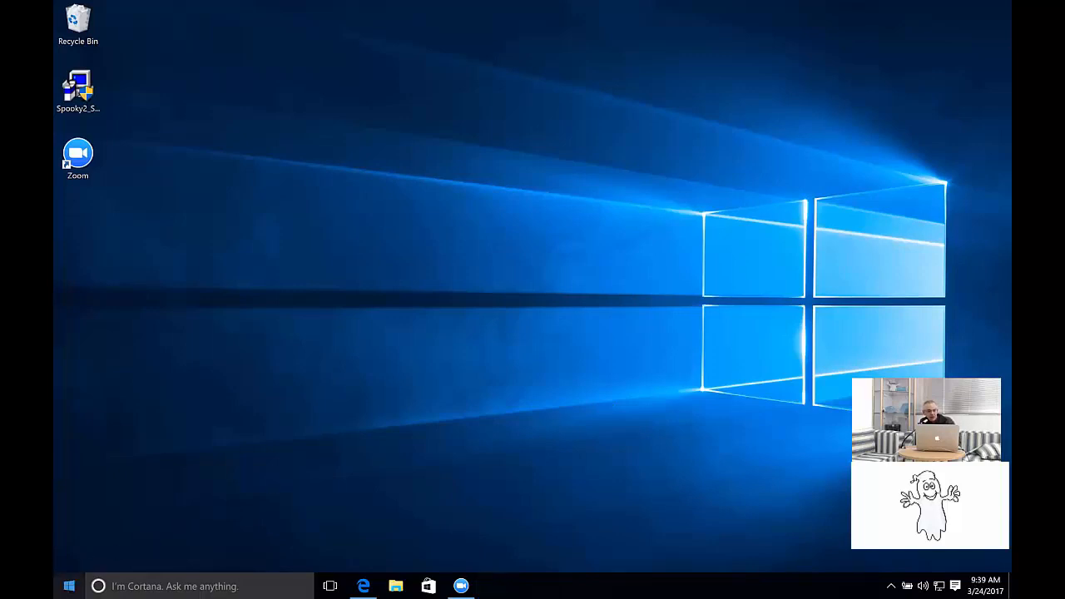
Find and start the installed Spooky2 program, decline exiting to install drivers, and continue in Test Mode
key("super")
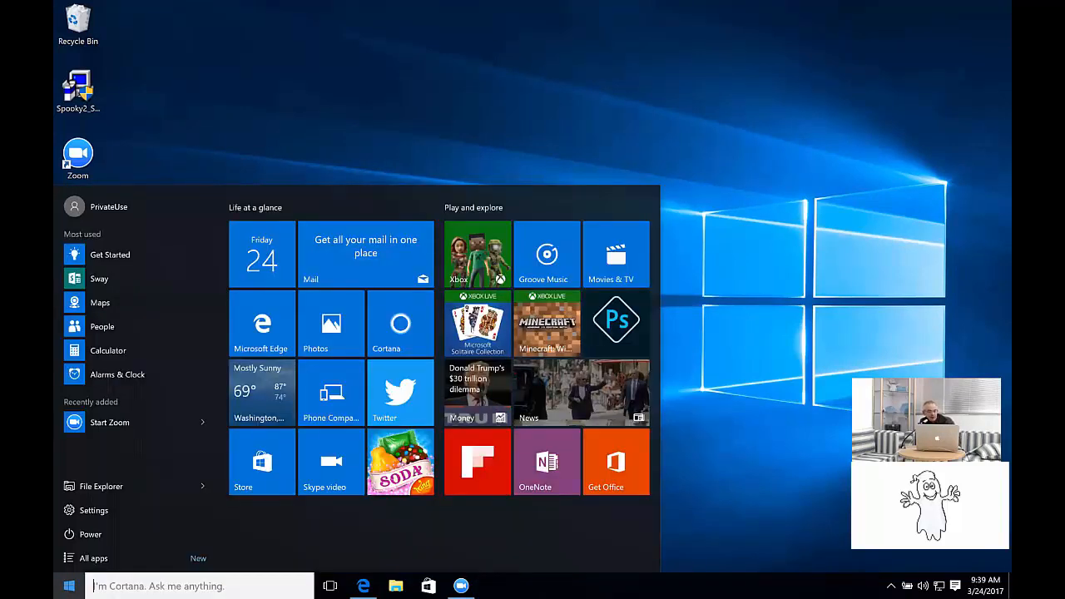
type("s")
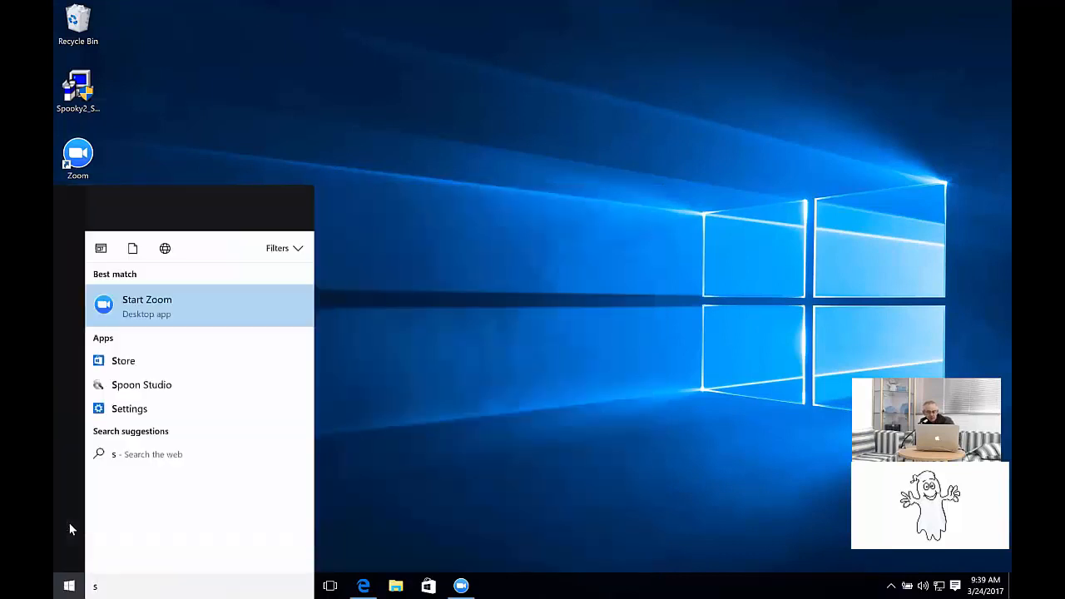
type("poo")
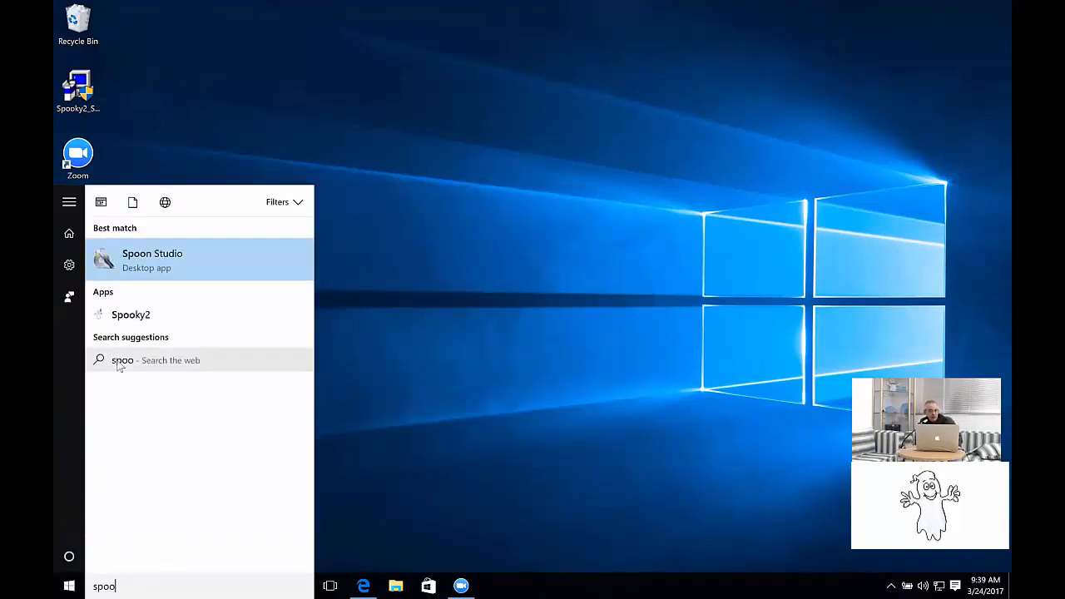
left_click(129, 314)
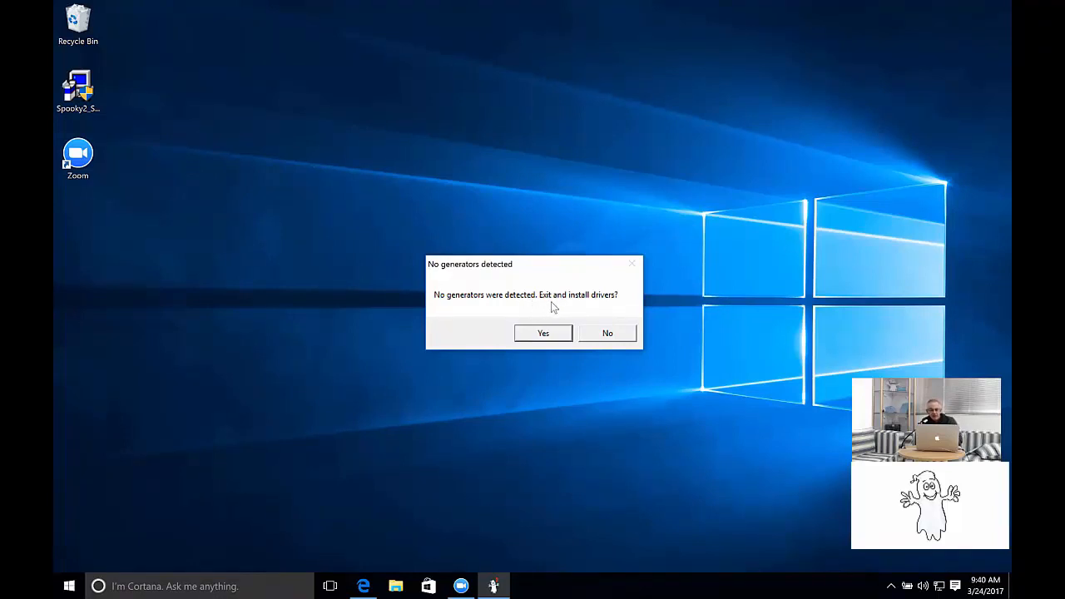
left_click(605, 336)
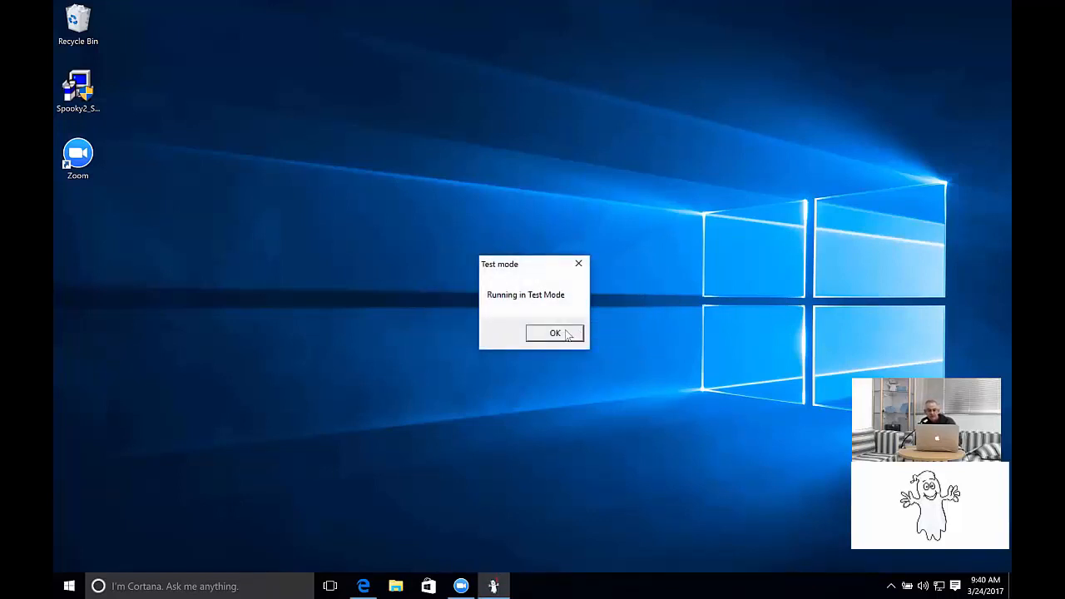
left_click(565, 334)
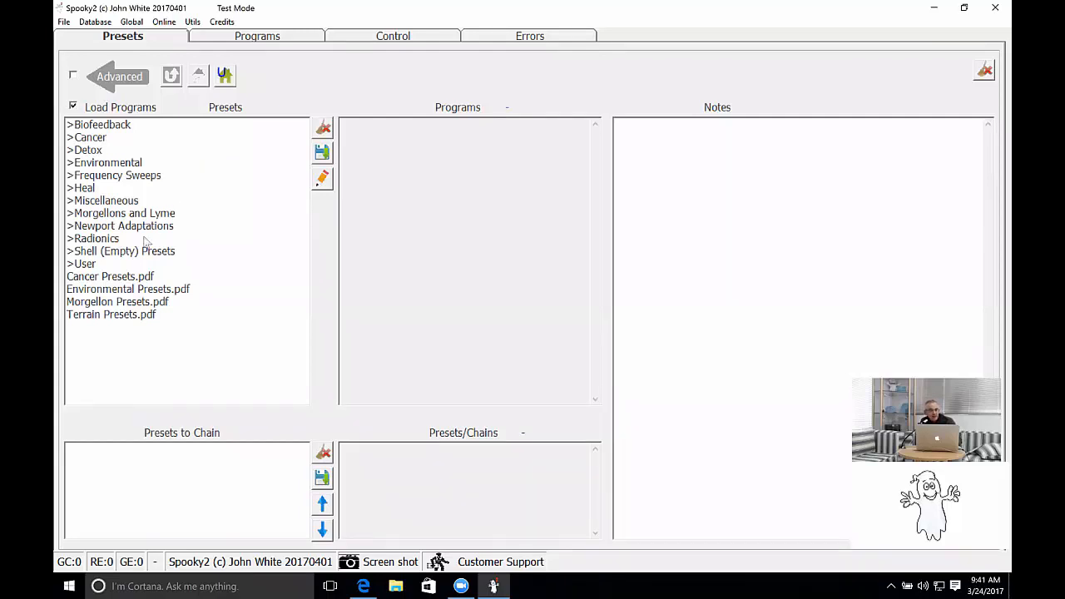
Load the Healing (R) - JW preset from the Remote folder of the Shell (Empty) Presets
double_click(73, 252)
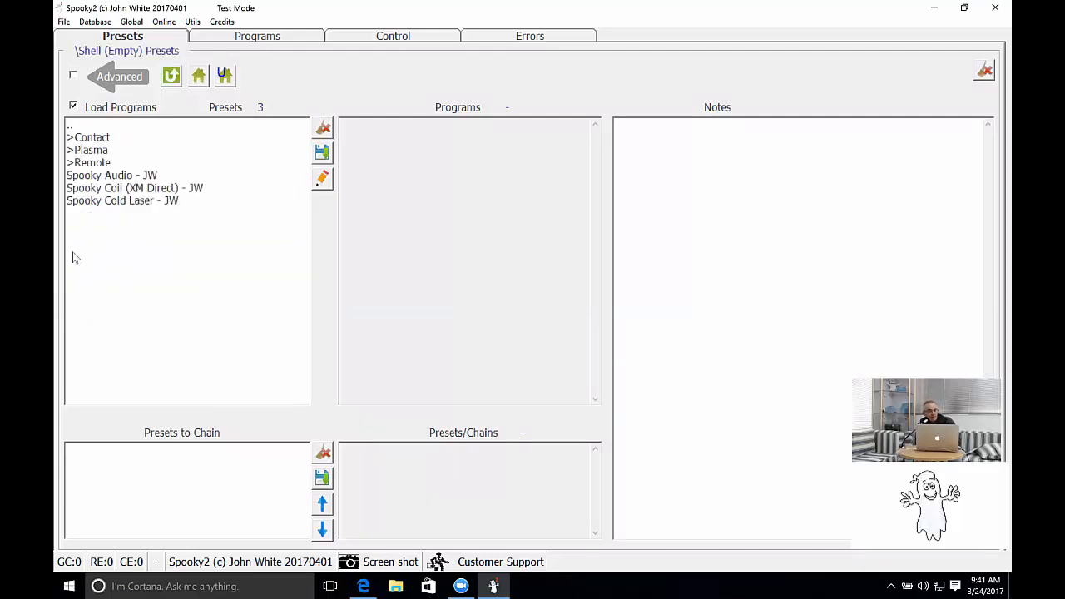
double_click(85, 163)
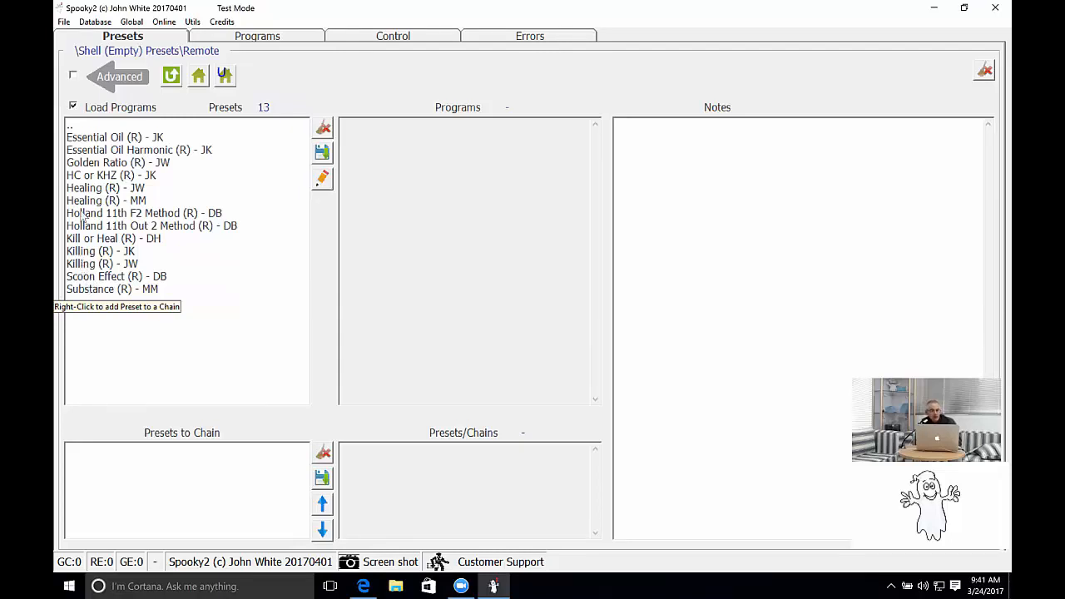
left_click(84, 189)
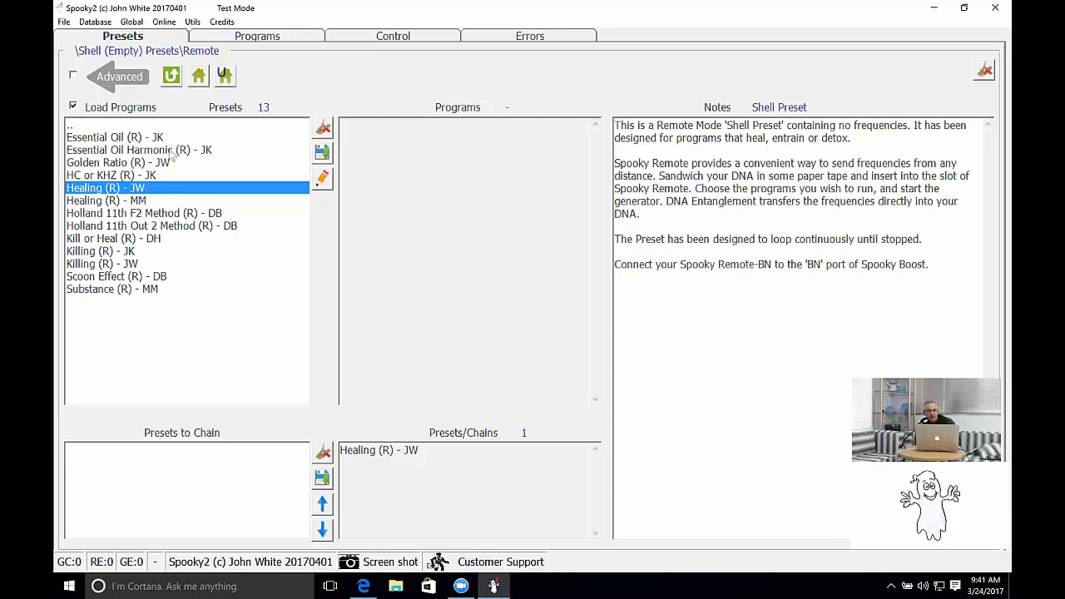
Search the programs for "hearing" and load Hearing Disorders (KHZ) and Eustachian Tube (XTRA)
left_click(257, 42)
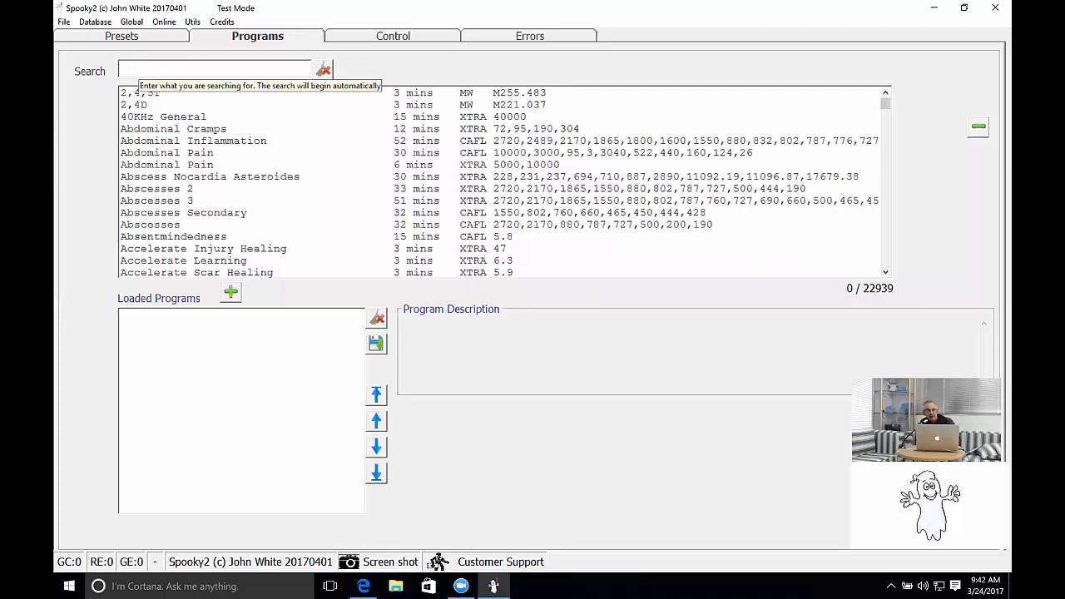
type("he")
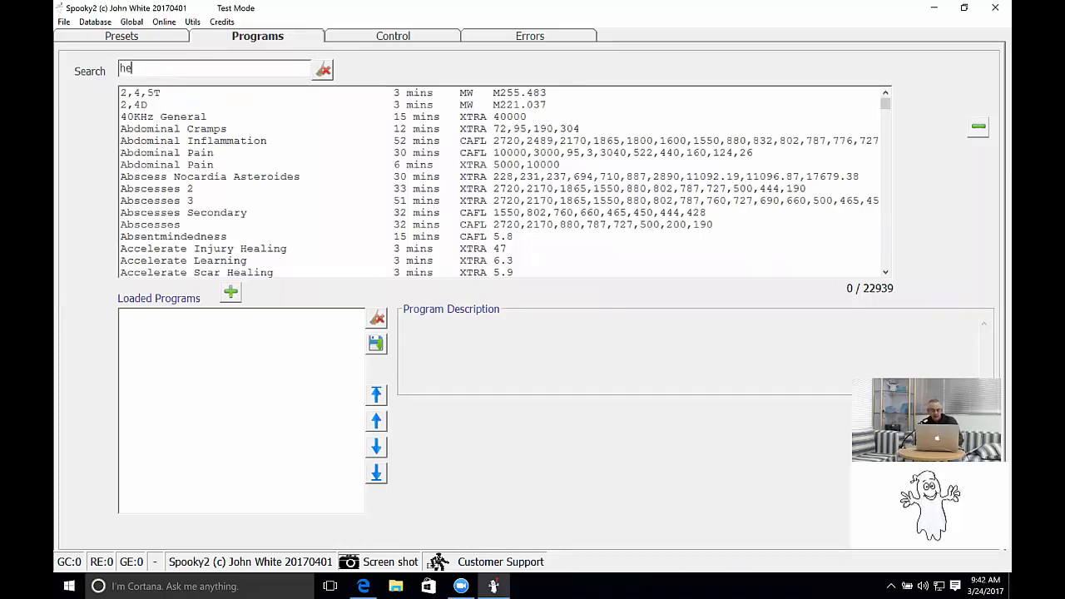
type("aring")
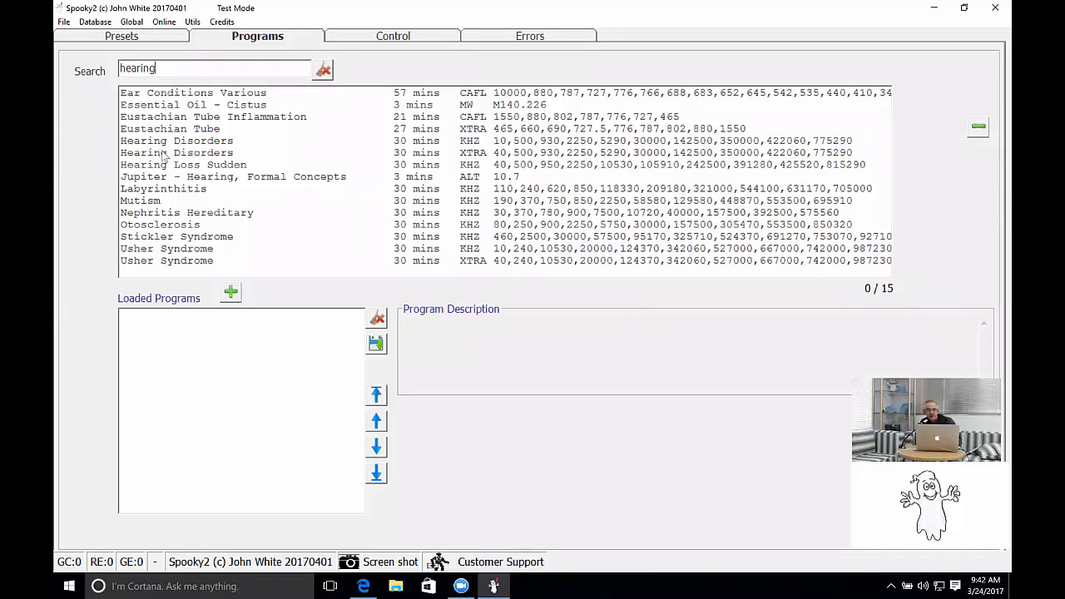
double_click(162, 146)
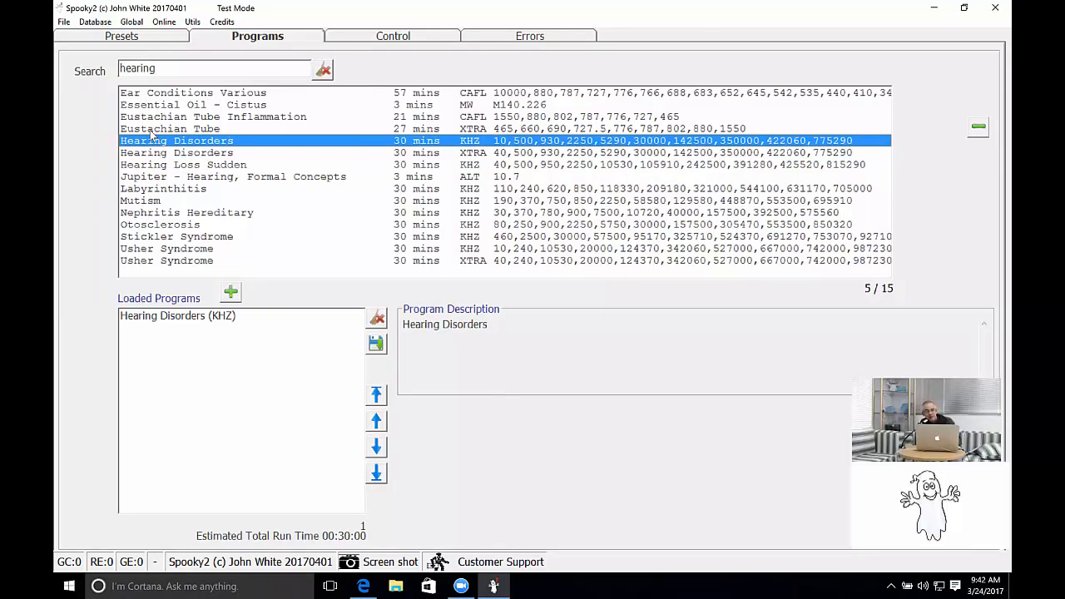
double_click(152, 130)
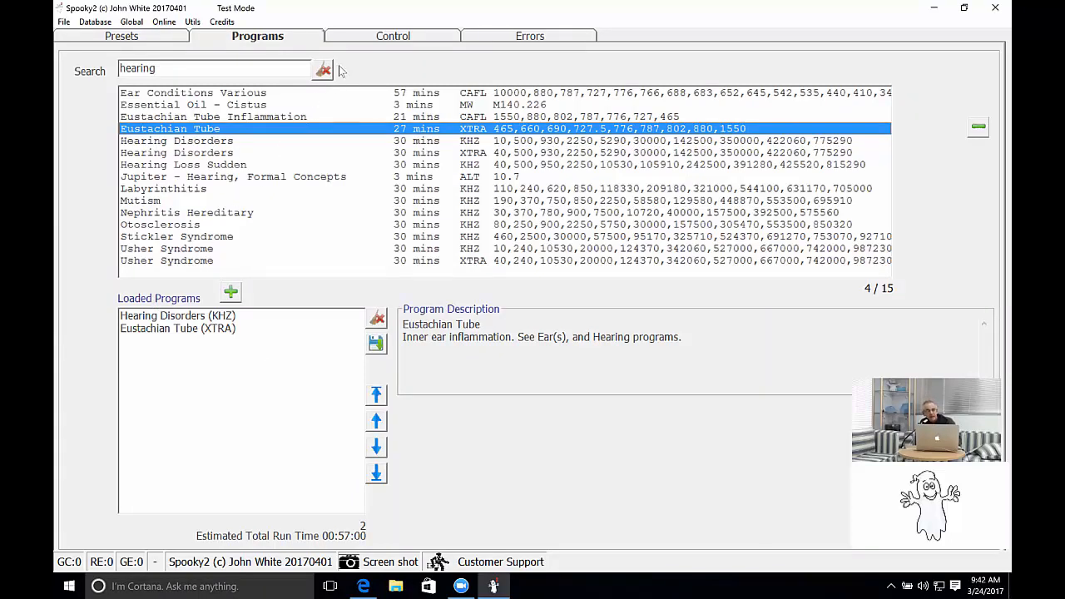
Enable Allow Generator Overwrites in the generator controls, checking the loaded programs before returning to the generators
left_click(379, 39)
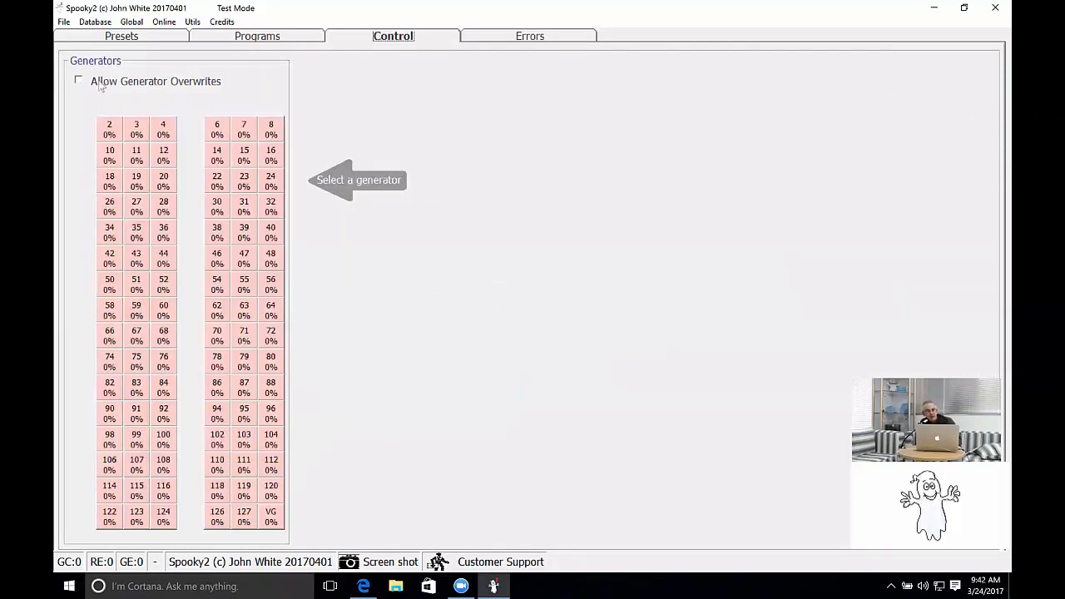
mouse_move(81, 85)
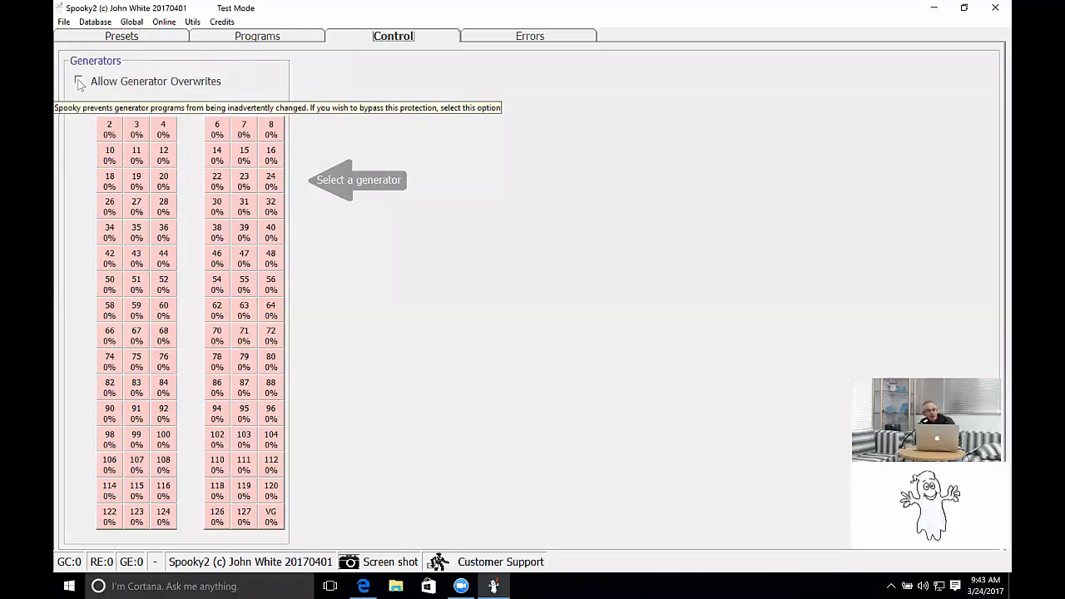
left_click(79, 82)
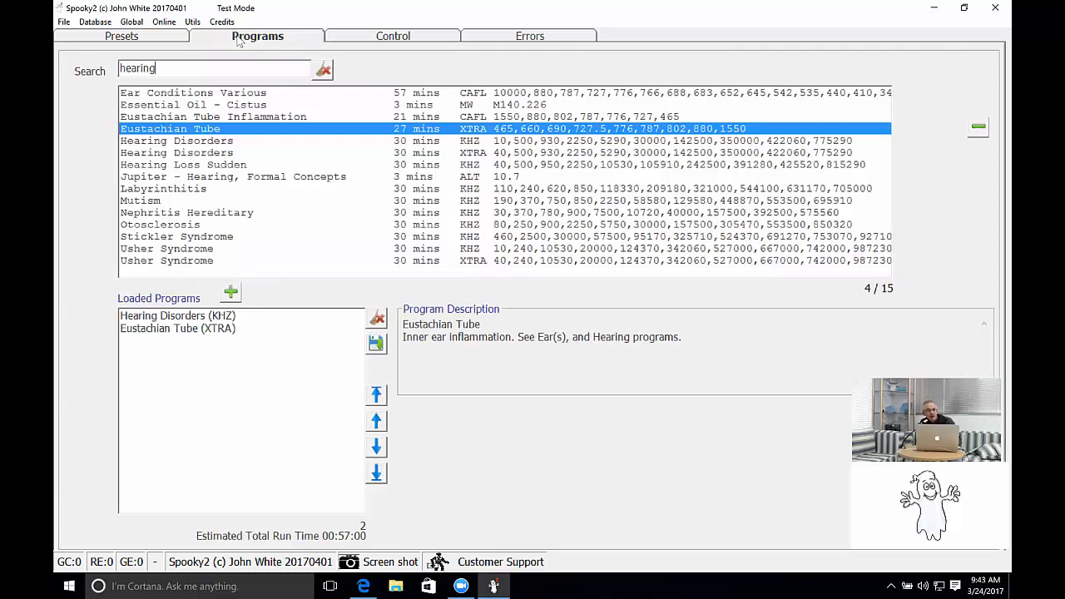
left_click(242, 37)
left_click(378, 38)
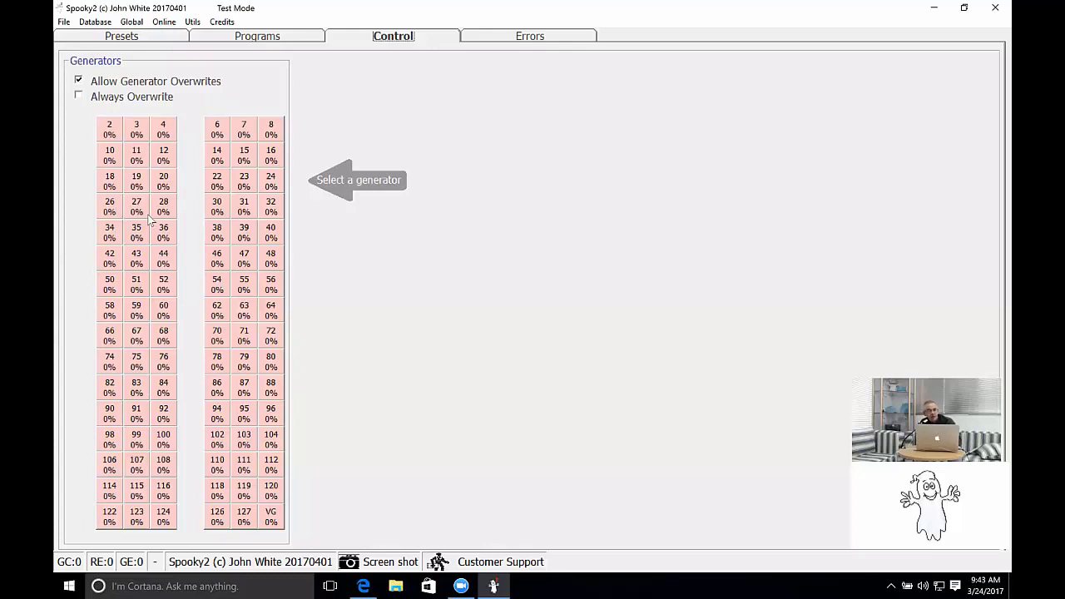
Send the preset and loaded programs to generator 2, review its frequency list, and start it
left_click(110, 129)
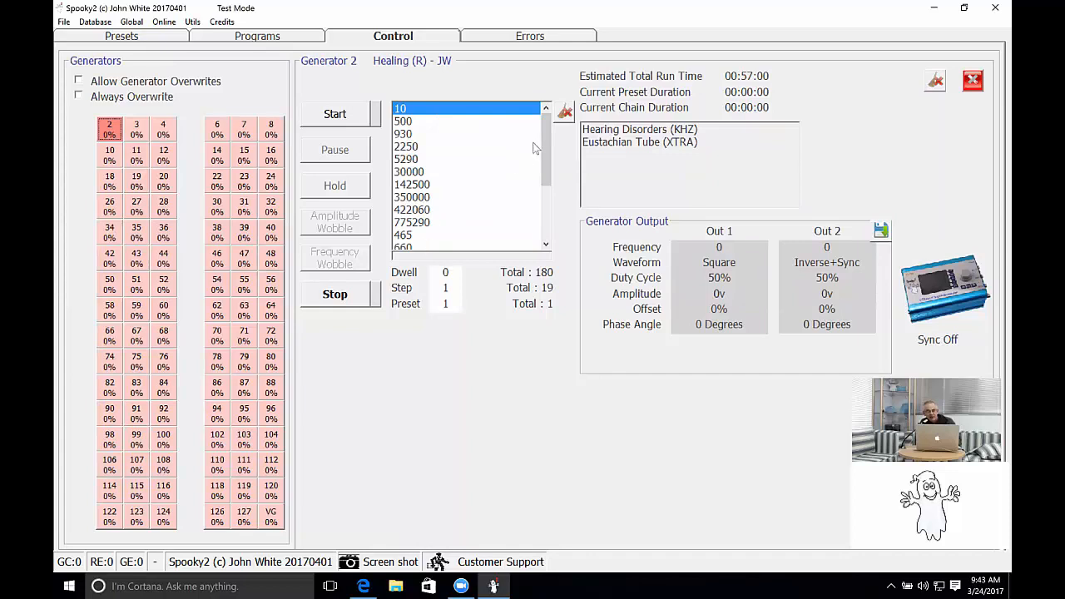
left_click_drag(547, 147, 547, 200)
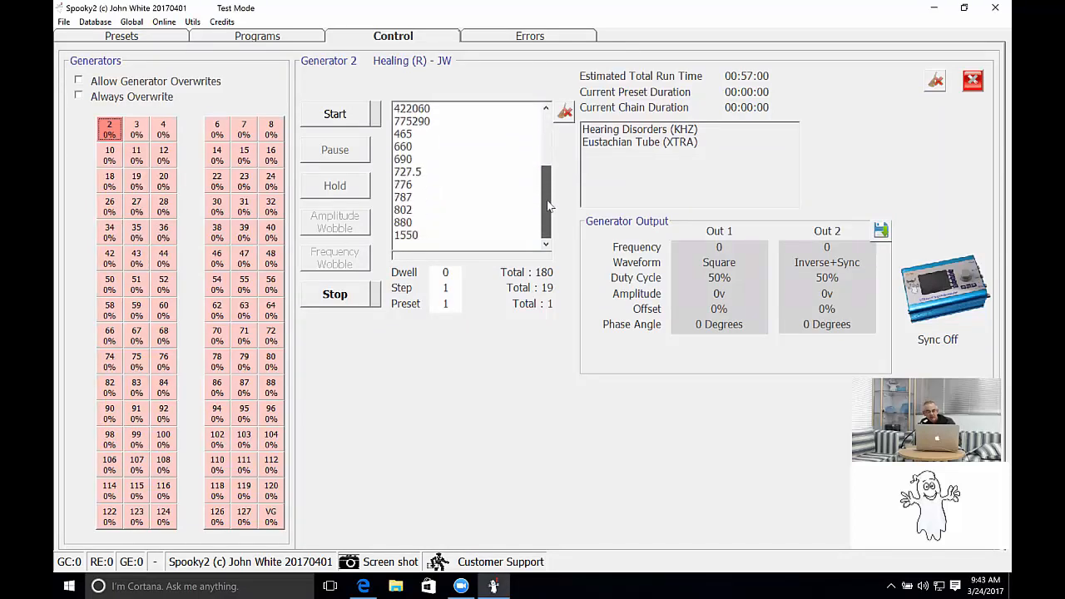
left_click(333, 114)
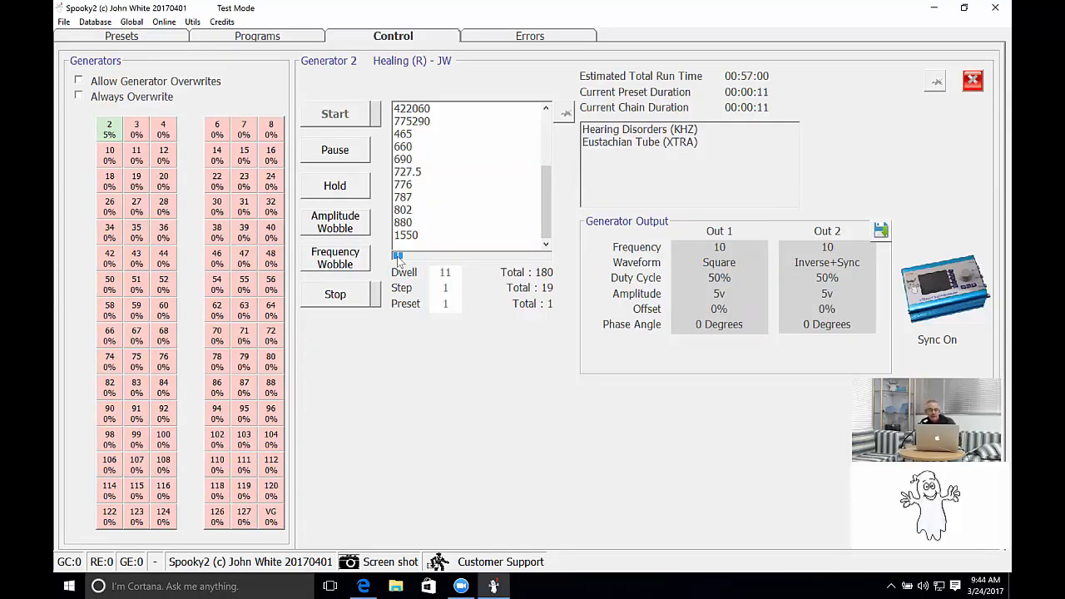
Stop generator 2 and clear its loaded Healing (R) - JW preset
left_click(332, 298)
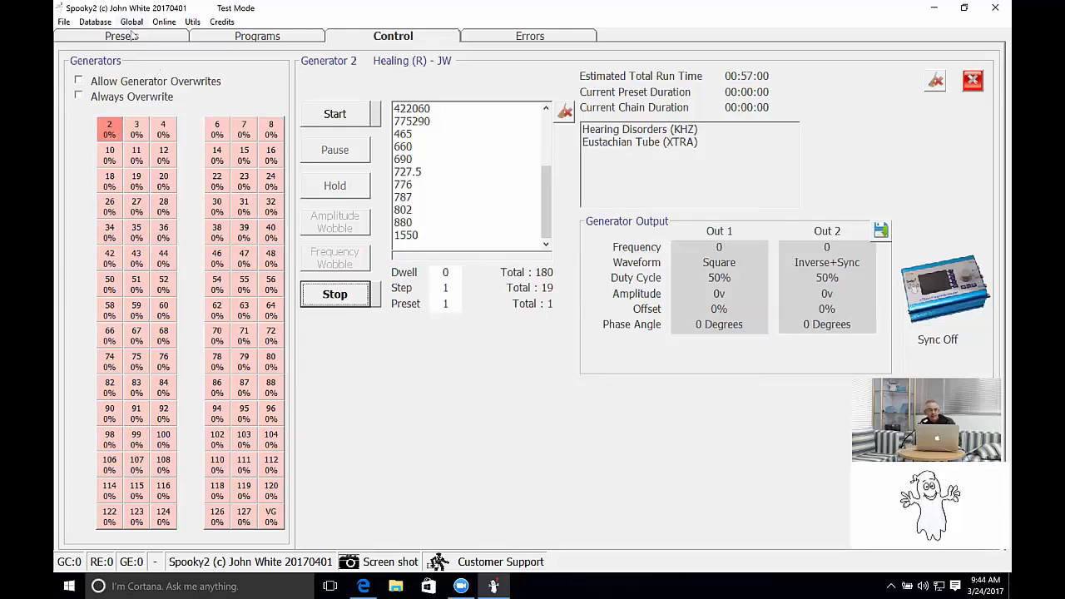
left_click(936, 80)
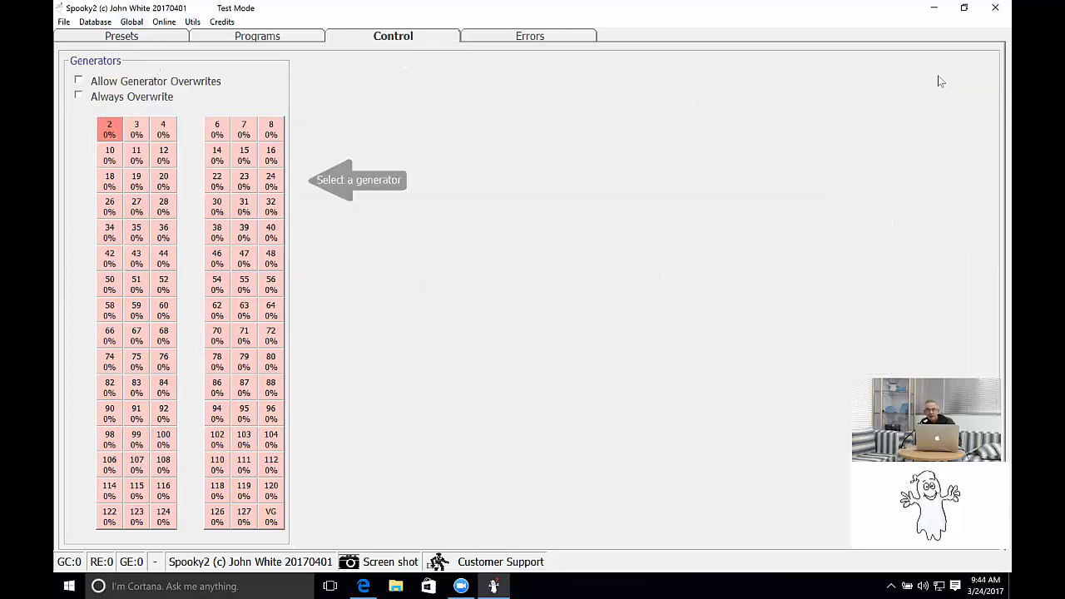
Load the Healing and Regeneration (R) - DB preset from the Remote folder of the Miscellaneous presets
left_click(142, 37)
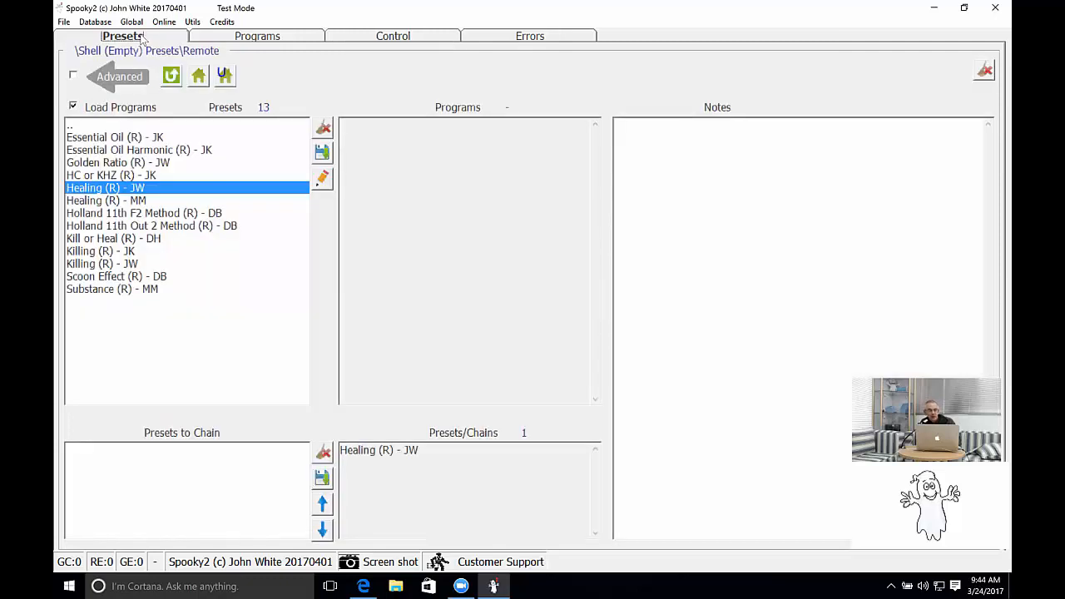
left_click(198, 78)
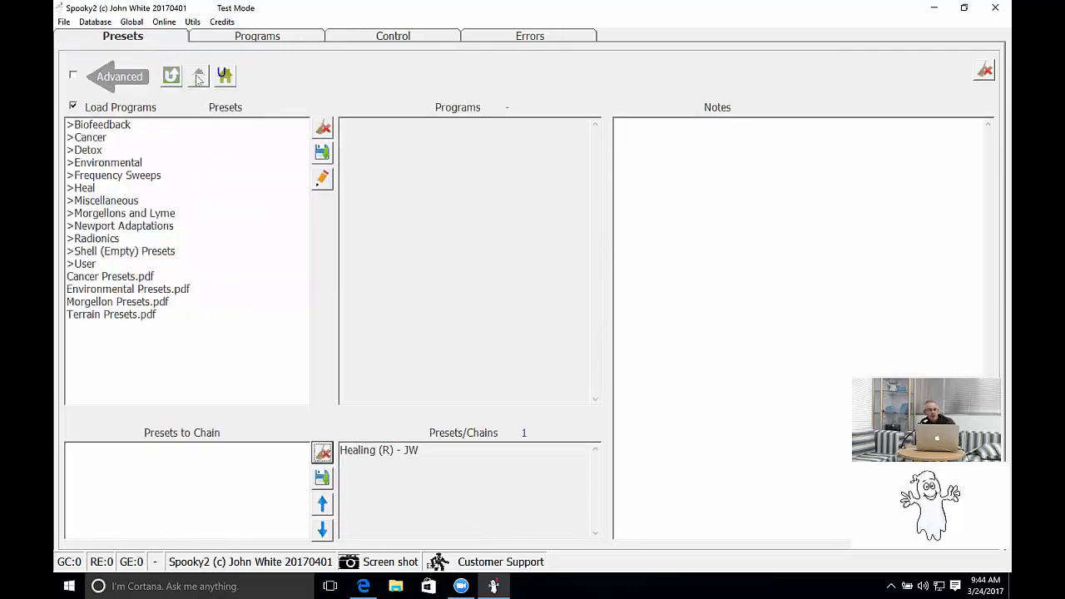
left_click(70, 203)
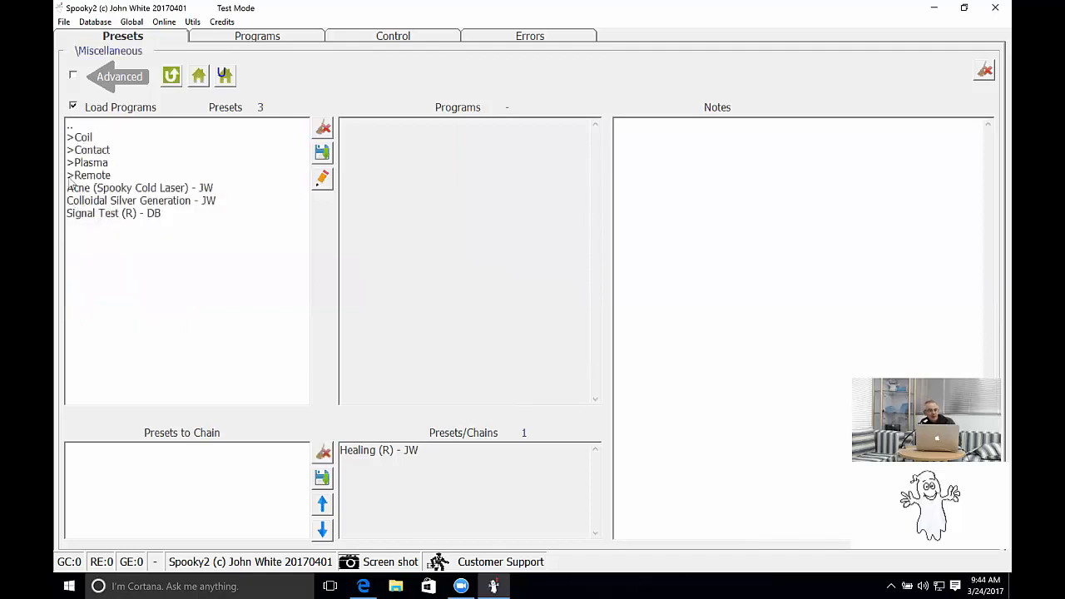
left_click(72, 176)
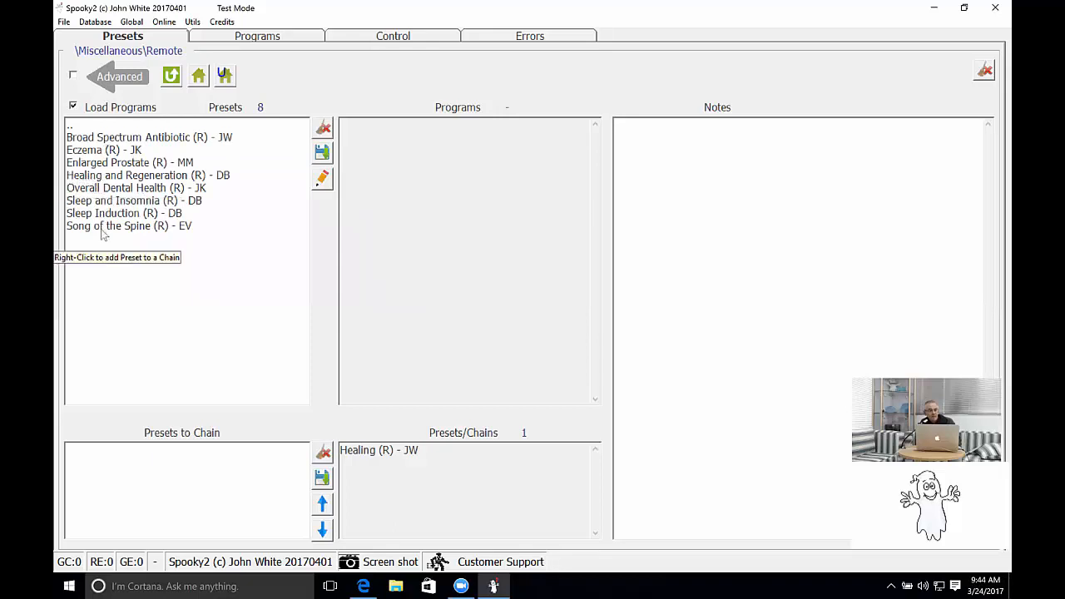
left_click(105, 178)
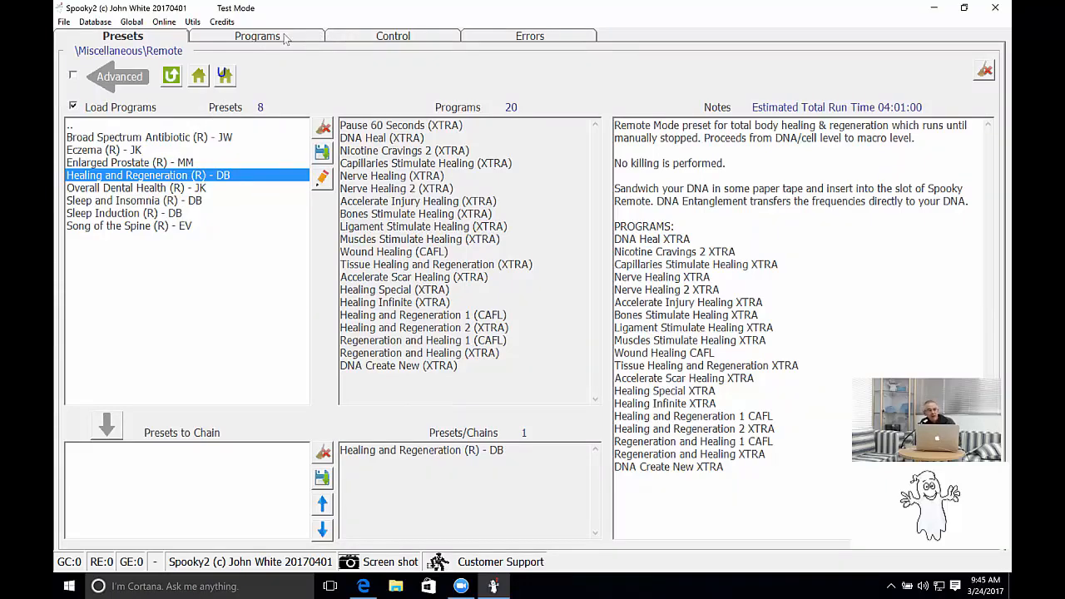
Allow generator overwrites, send the Healing and Regeneration preset to generator 3, and start it
left_click(364, 40)
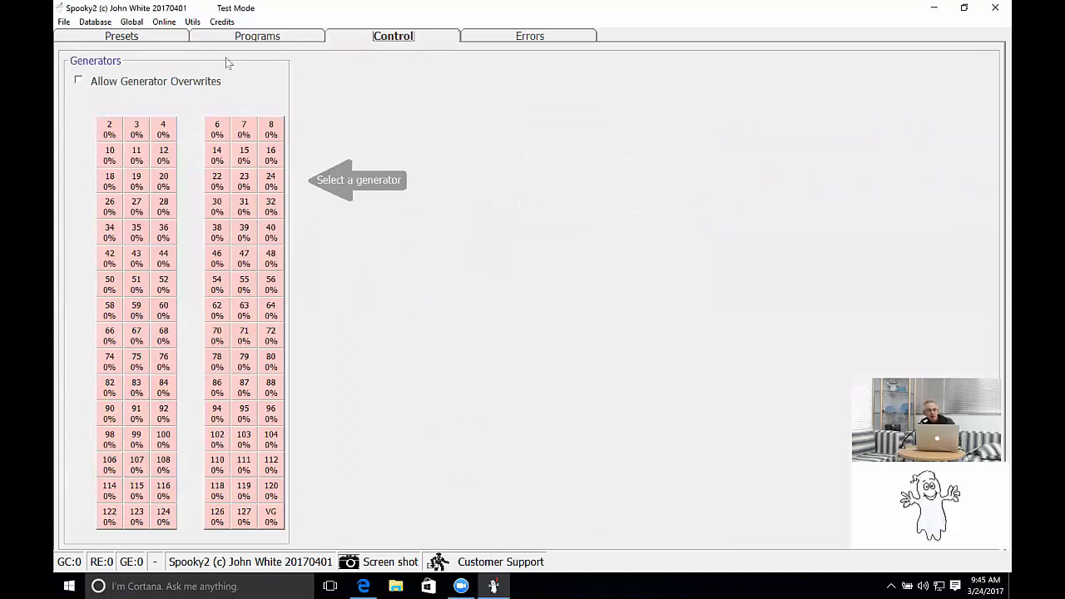
left_click(79, 82)
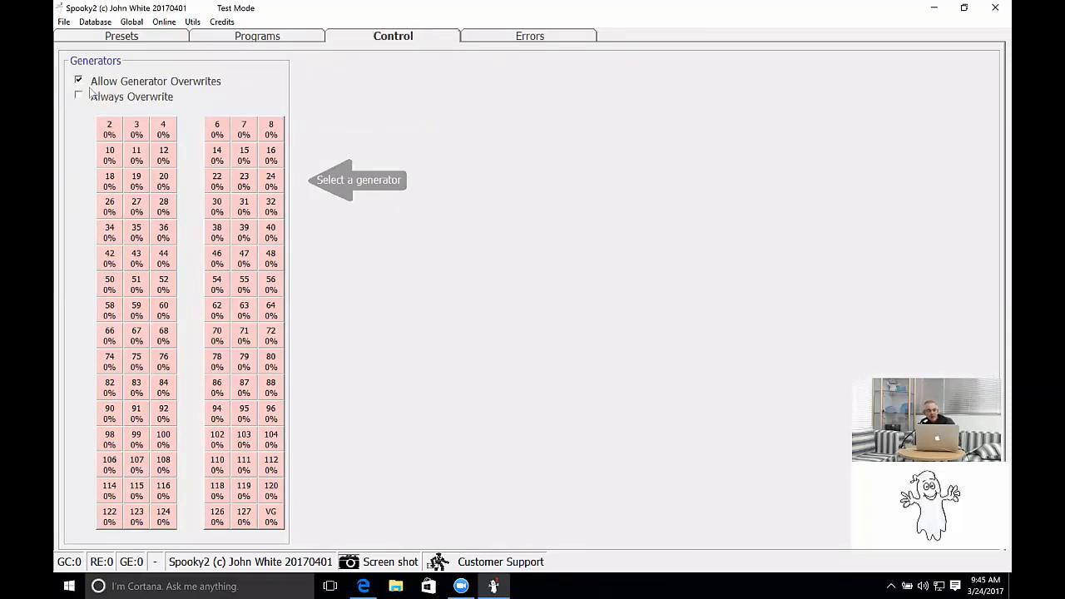
left_click(136, 129)
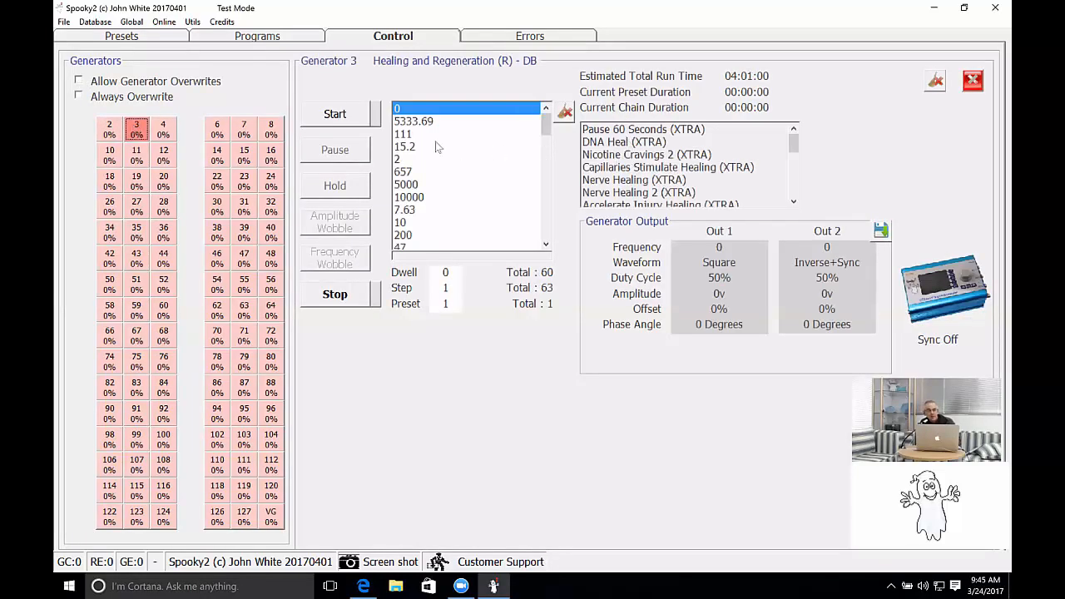
left_click(336, 115)
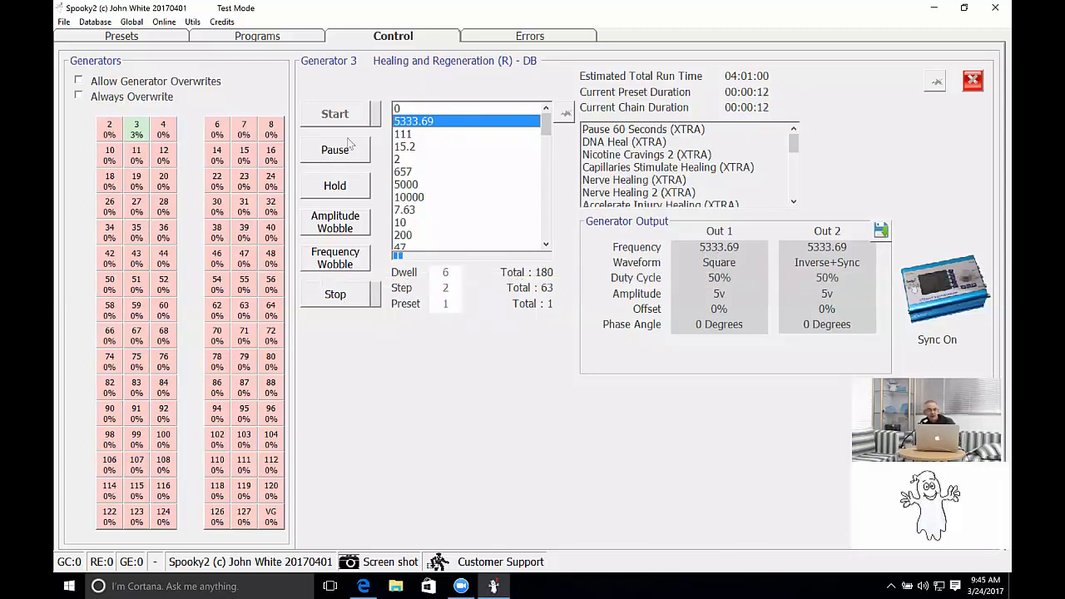
Load the Overall Dental Health (R) - JK preset from the same Remote folder and read through its notes
left_click(148, 38)
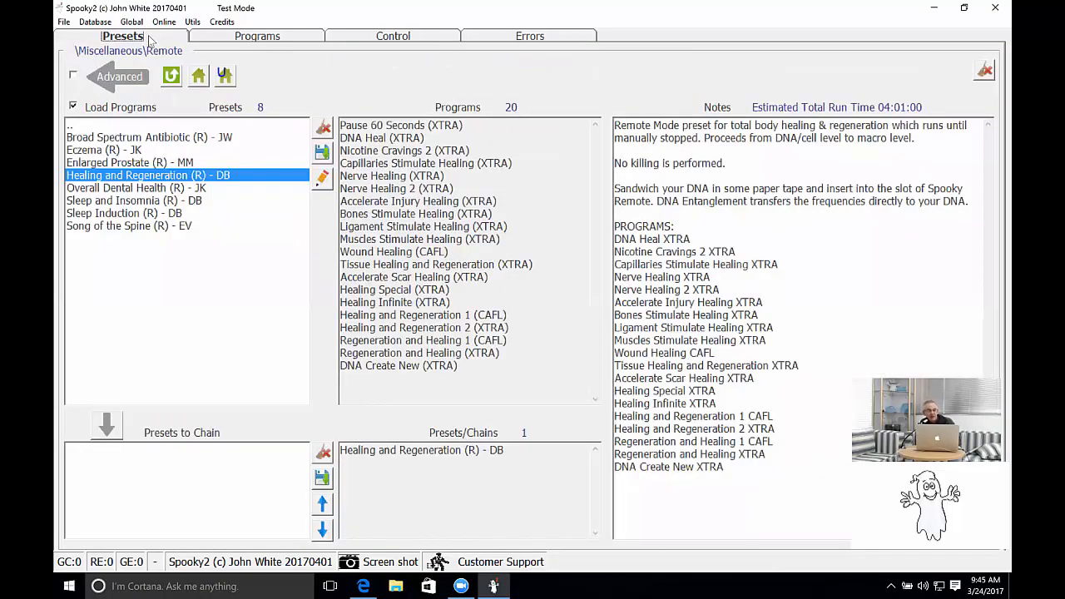
left_click(108, 189)
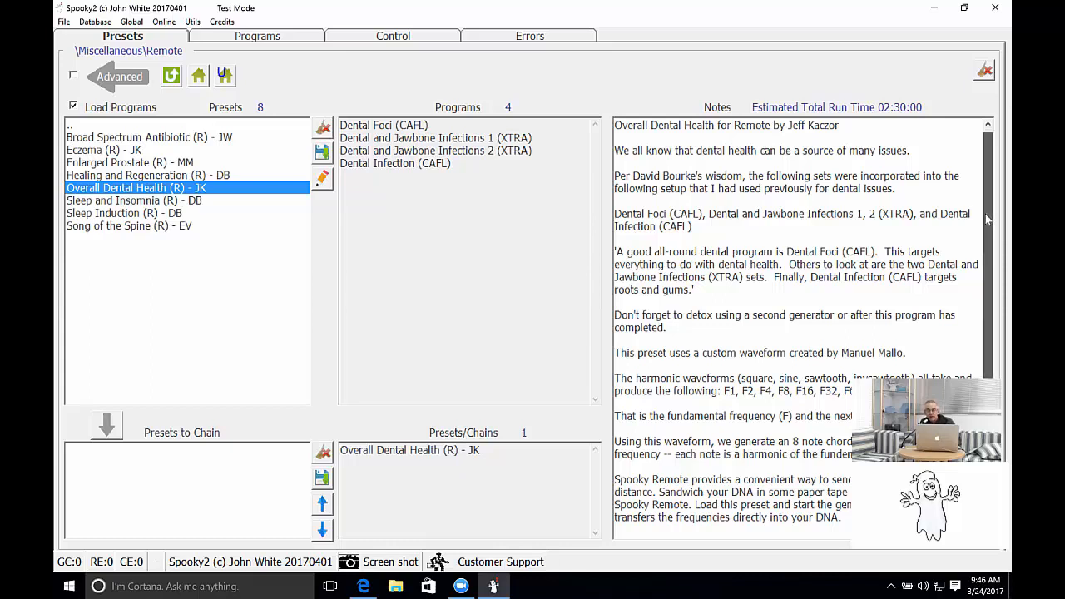
left_click_drag(984, 214, 987, 294)
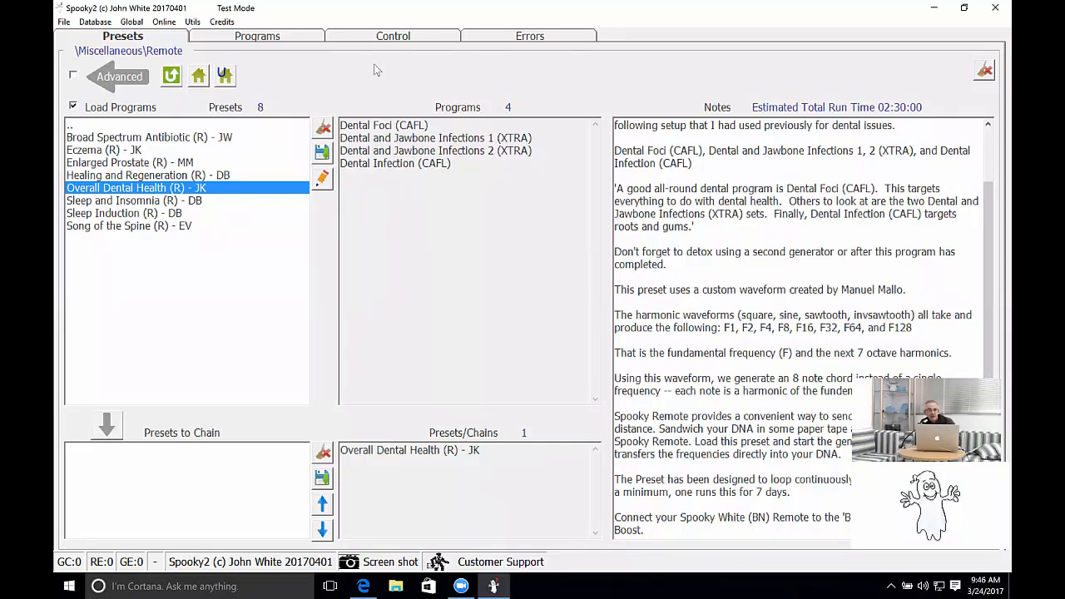
Allow generator overwrites and run the Overall Dental Health preset on generator 2, then check the running generator 3
left_click(362, 38)
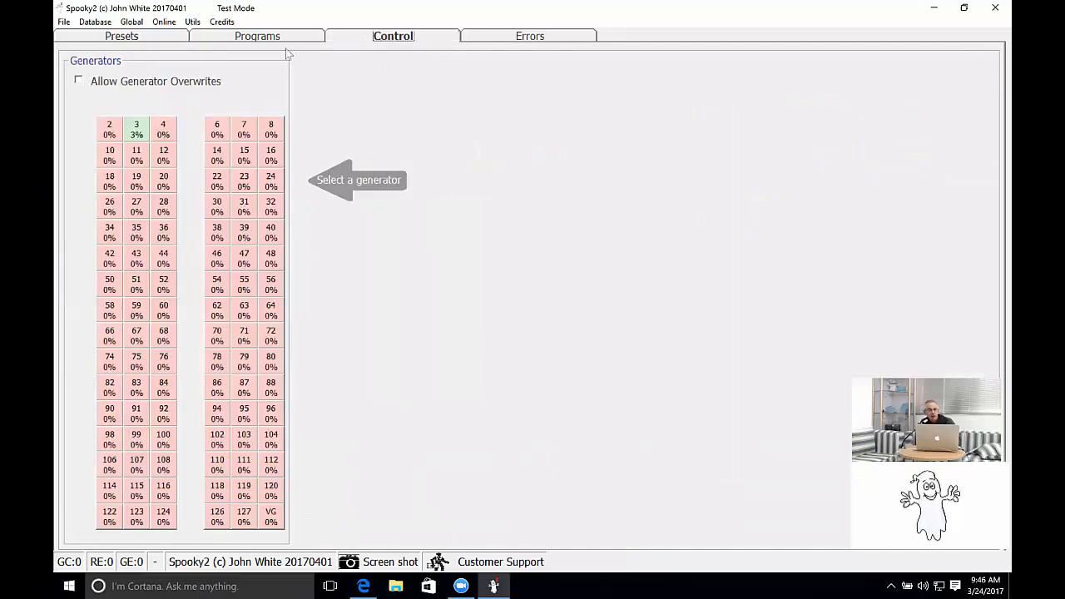
left_click(78, 80)
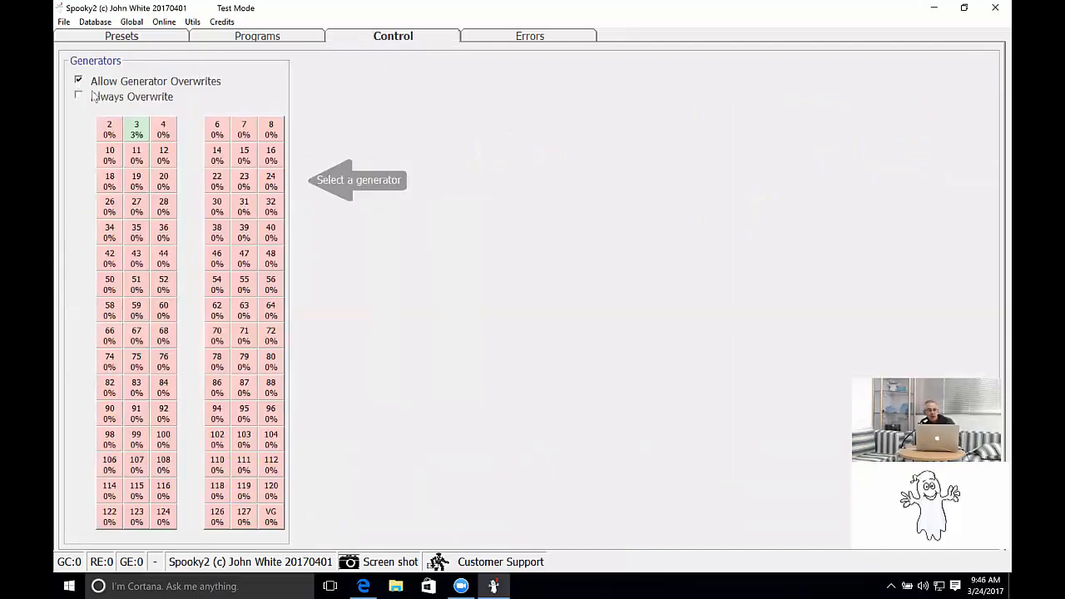
left_click(108, 130)
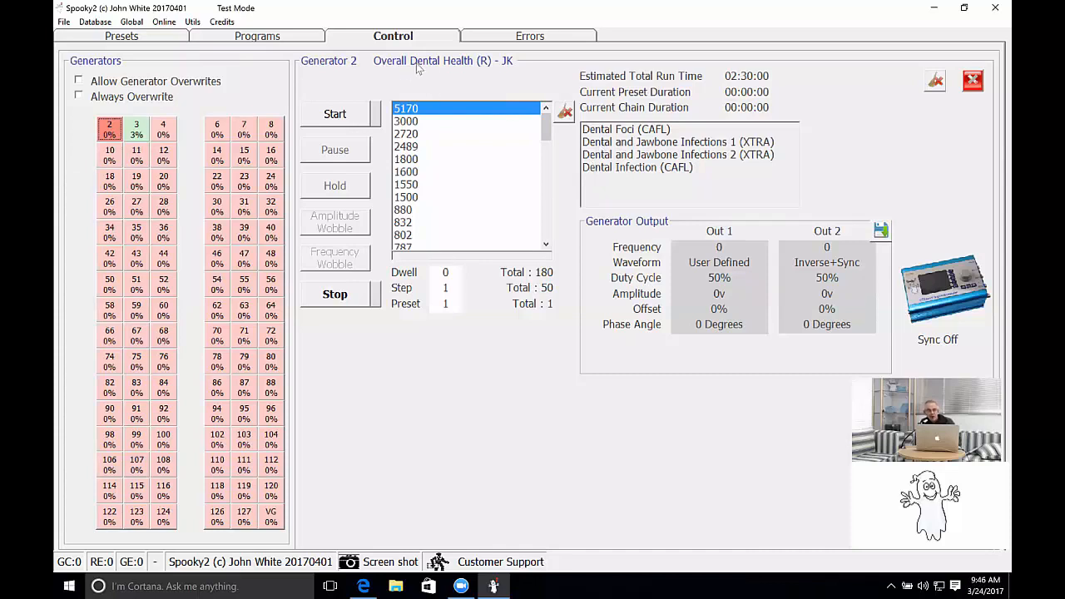
left_click(331, 119)
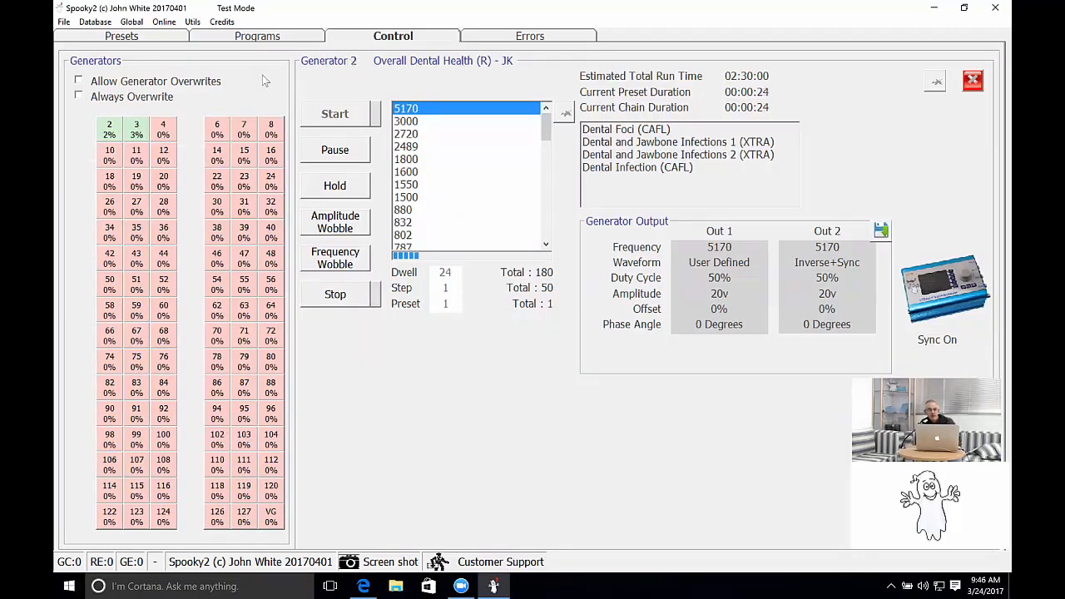
left_click(136, 130)
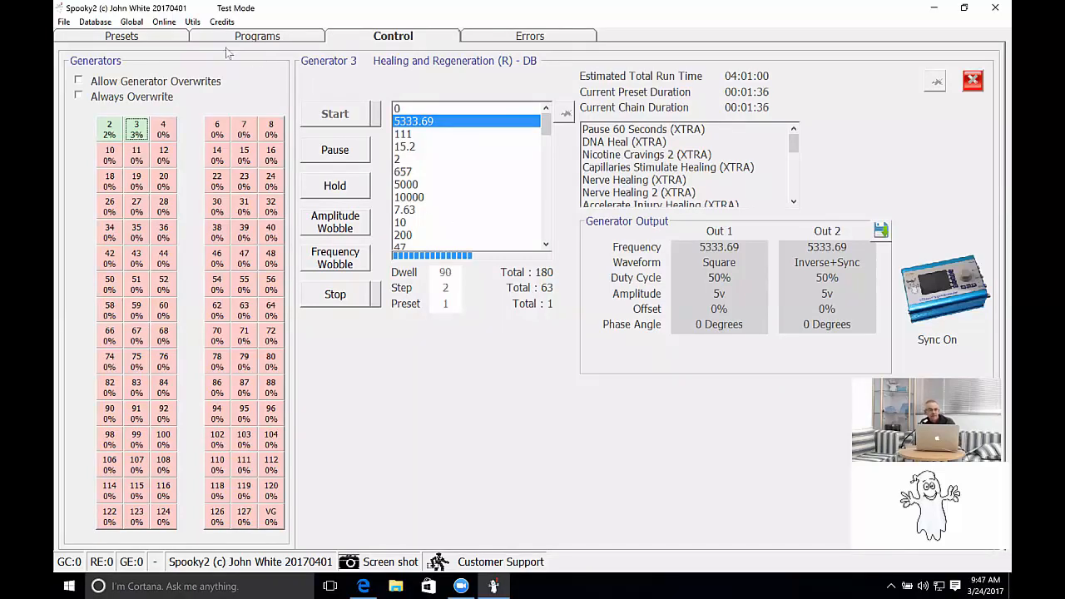
Load the Terrain-Mercury (R) - BY preset from the Remote folder of the Detox presets, comparing it with Terrain (R) - BY
left_click(161, 40)
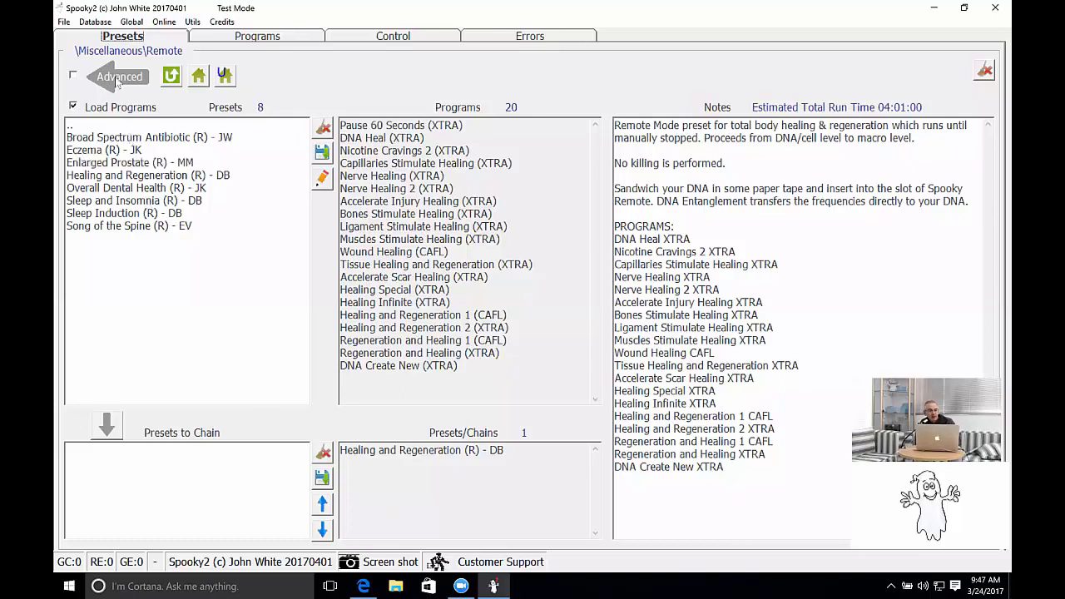
left_click(173, 77)
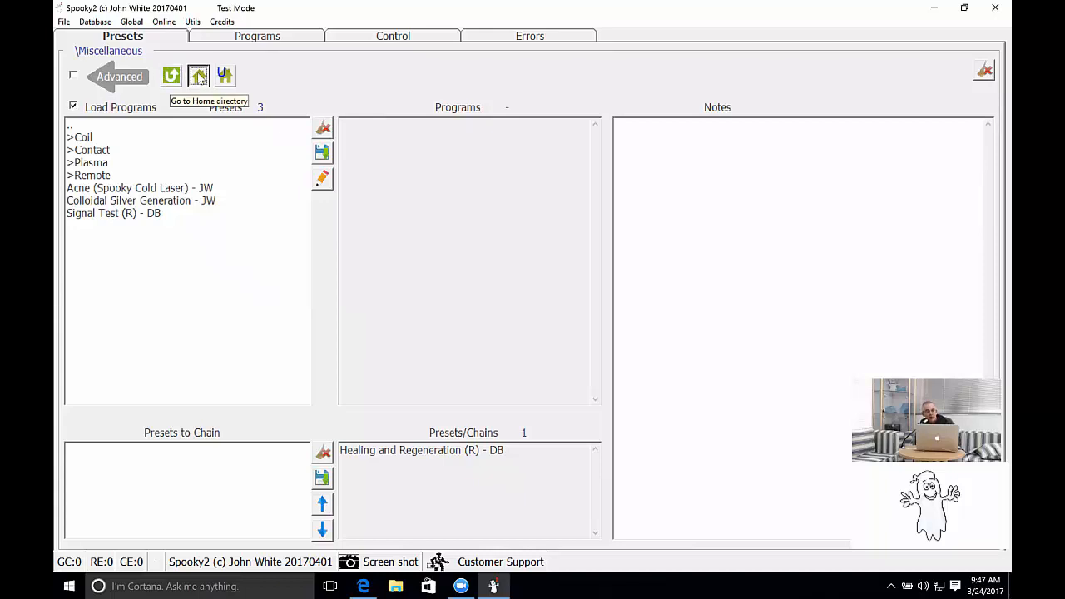
left_click(200, 78)
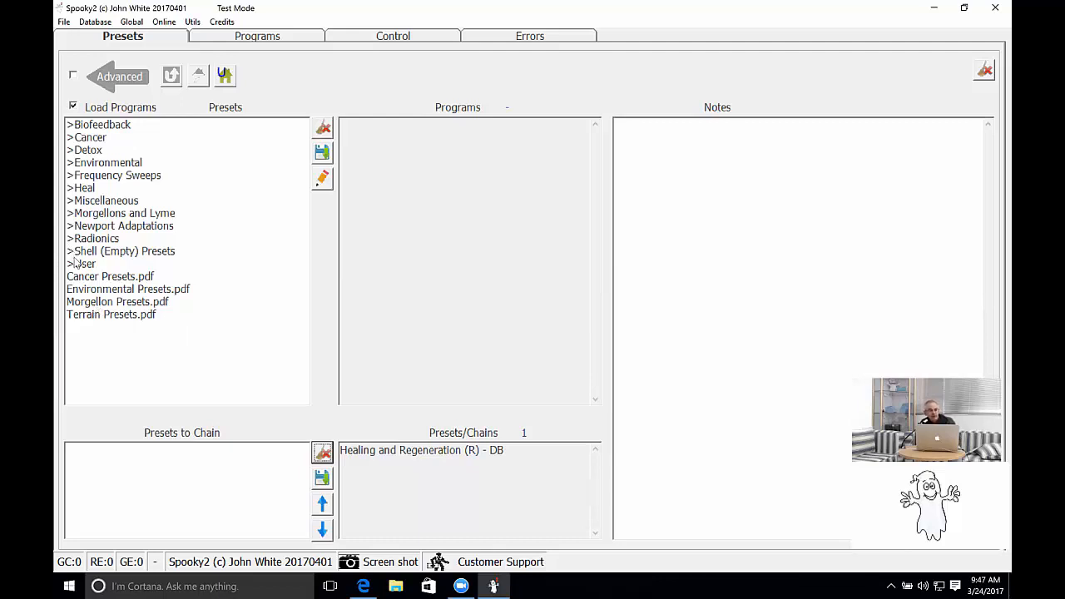
double_click(86, 150)
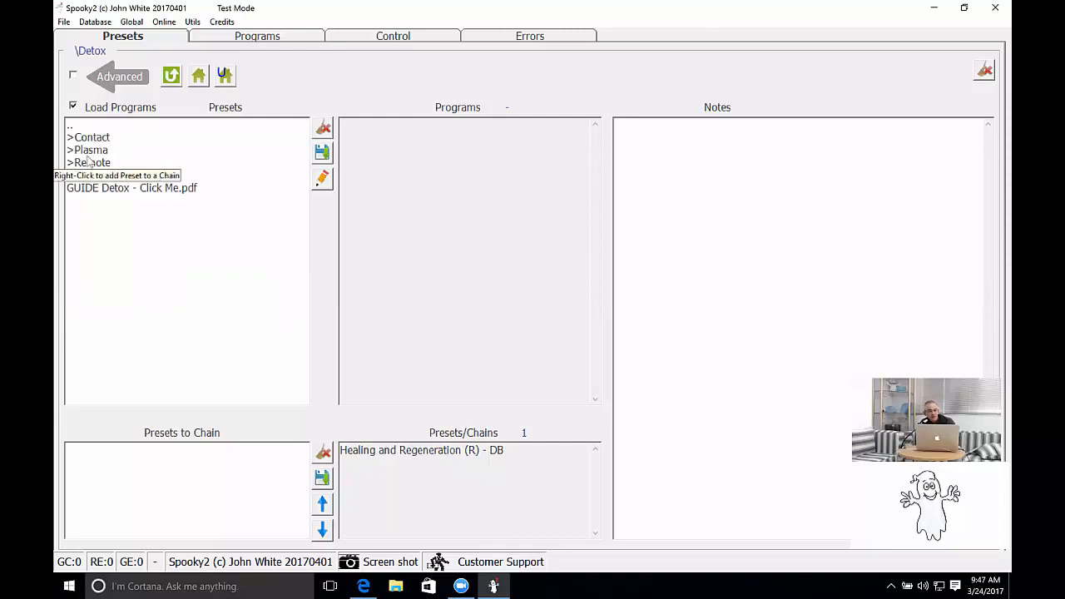
double_click(89, 163)
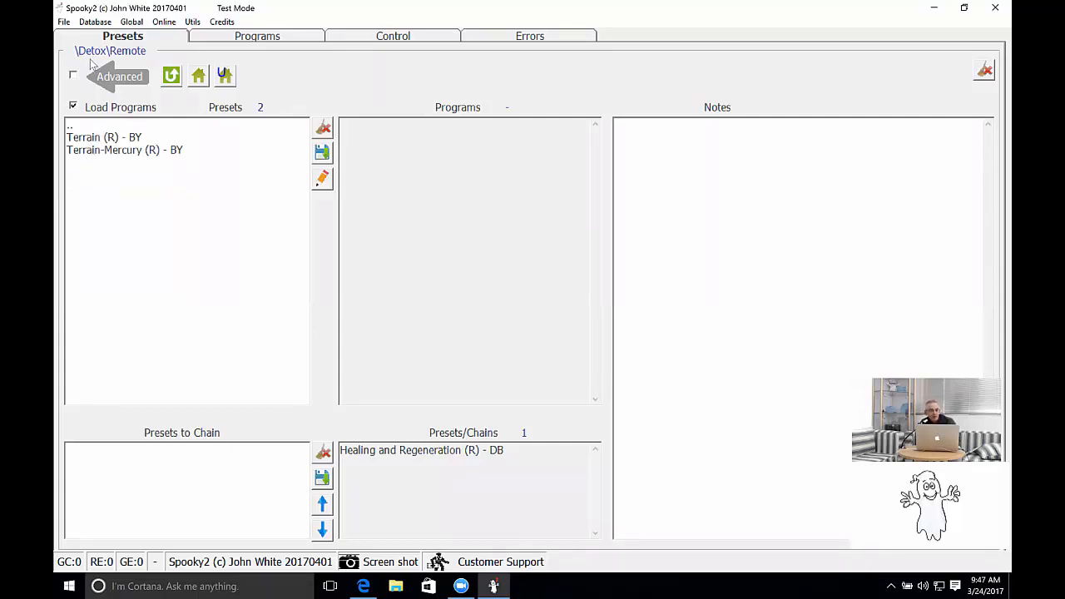
left_click(114, 151)
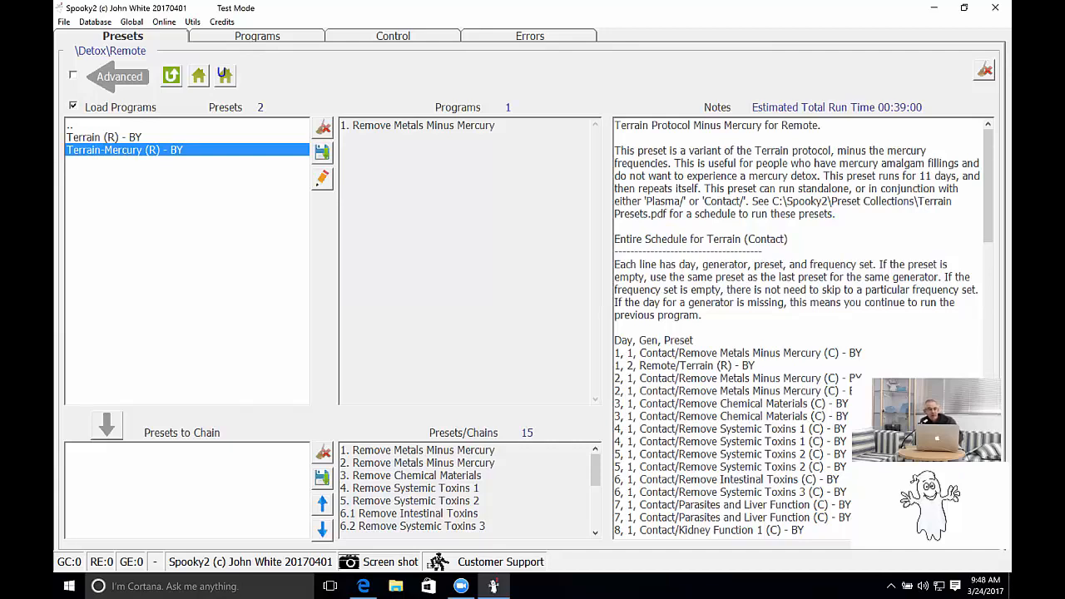
left_click(123, 138)
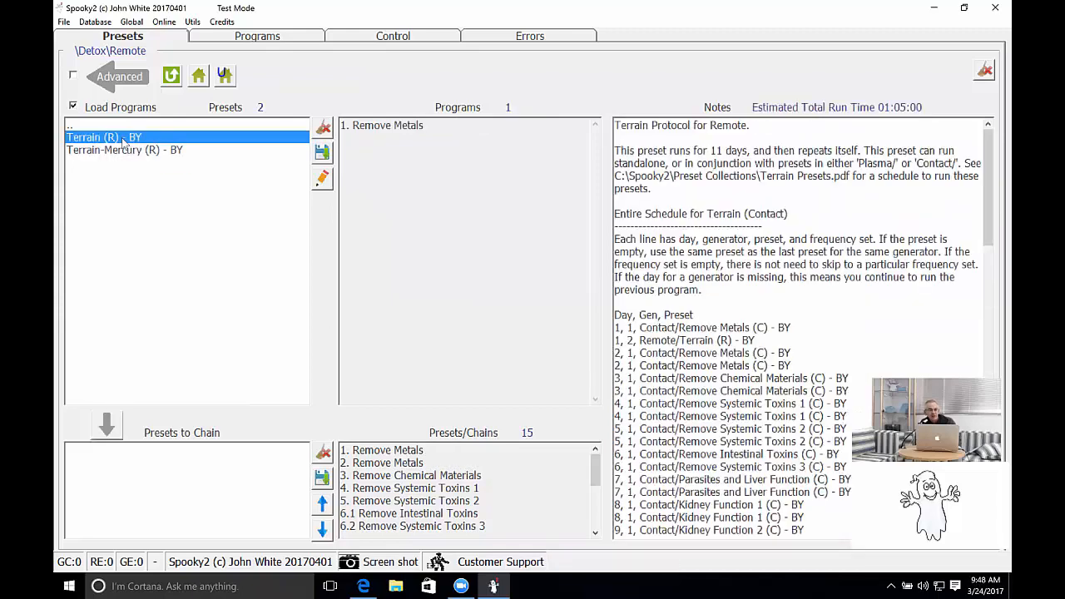
left_click(120, 151)
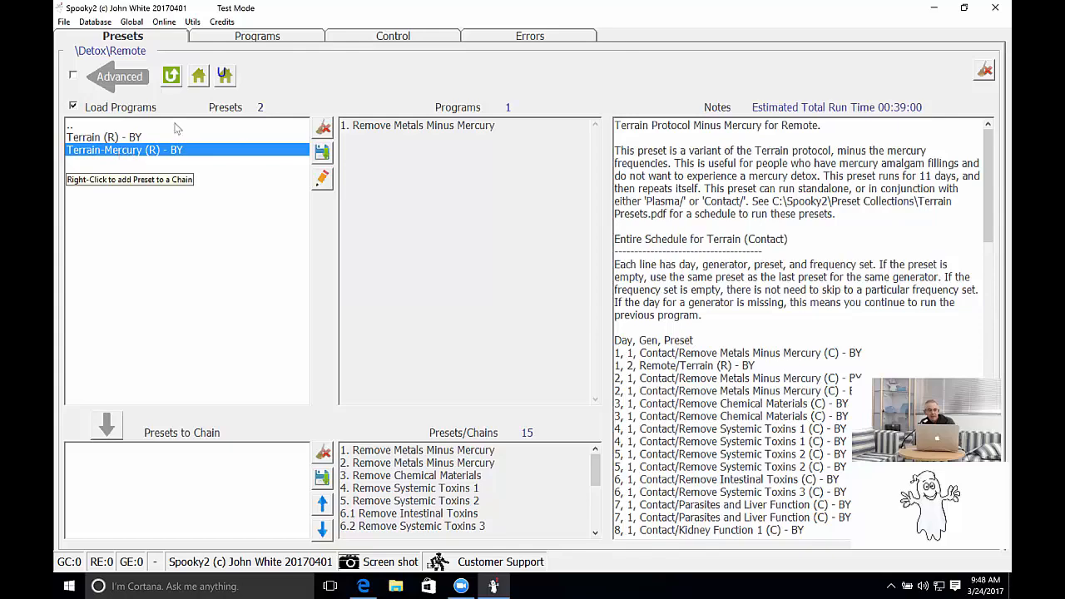
Allow generator overwrites, send the Terrain-Mercury preset to generator 15, and start it
left_click(375, 40)
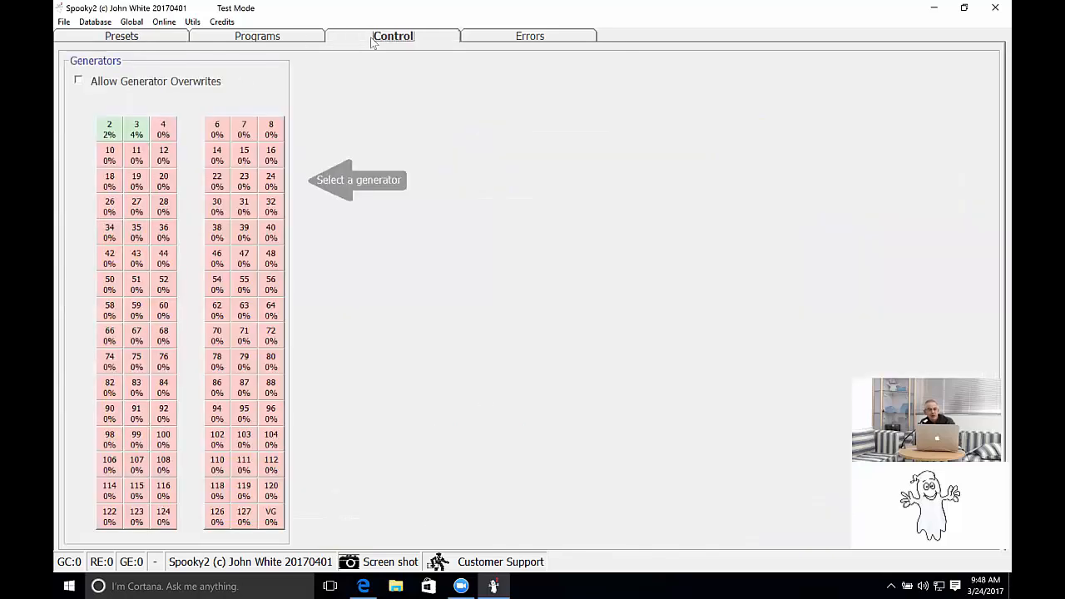
left_click(79, 80)
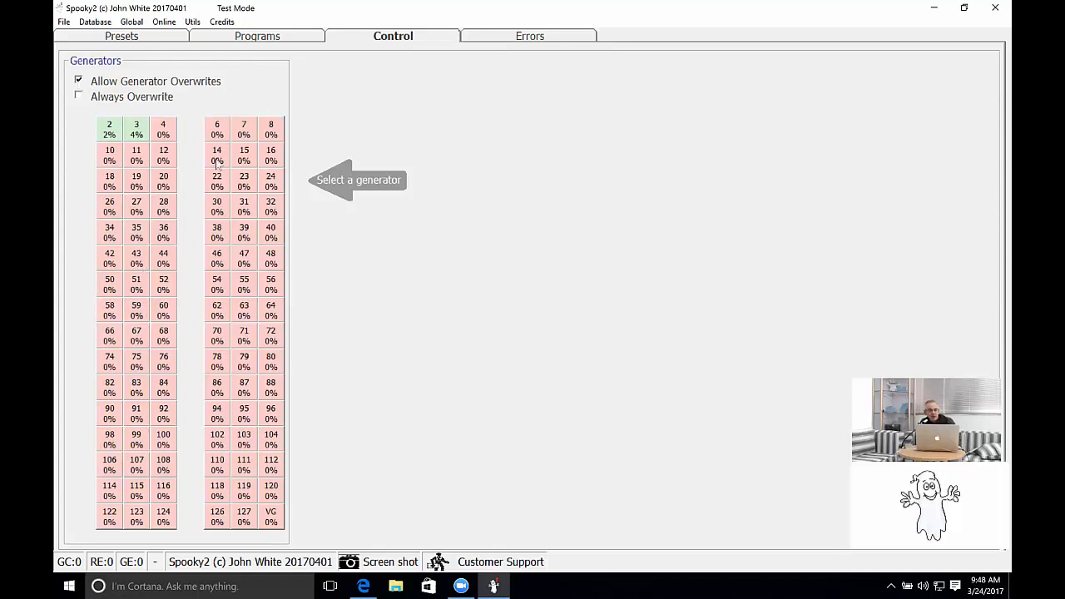
left_click(246, 162)
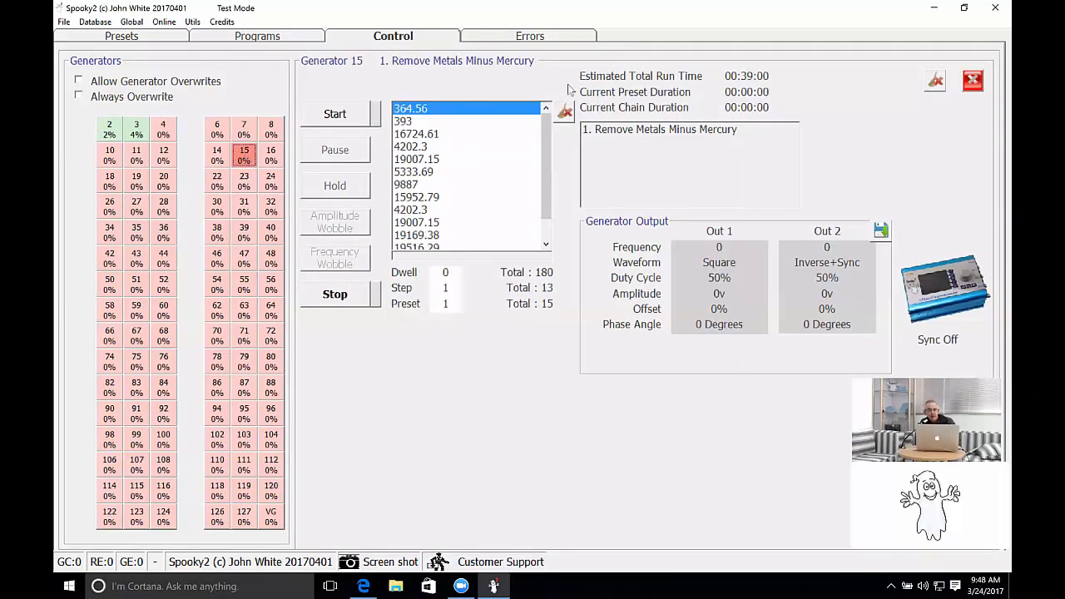
left_click(335, 115)
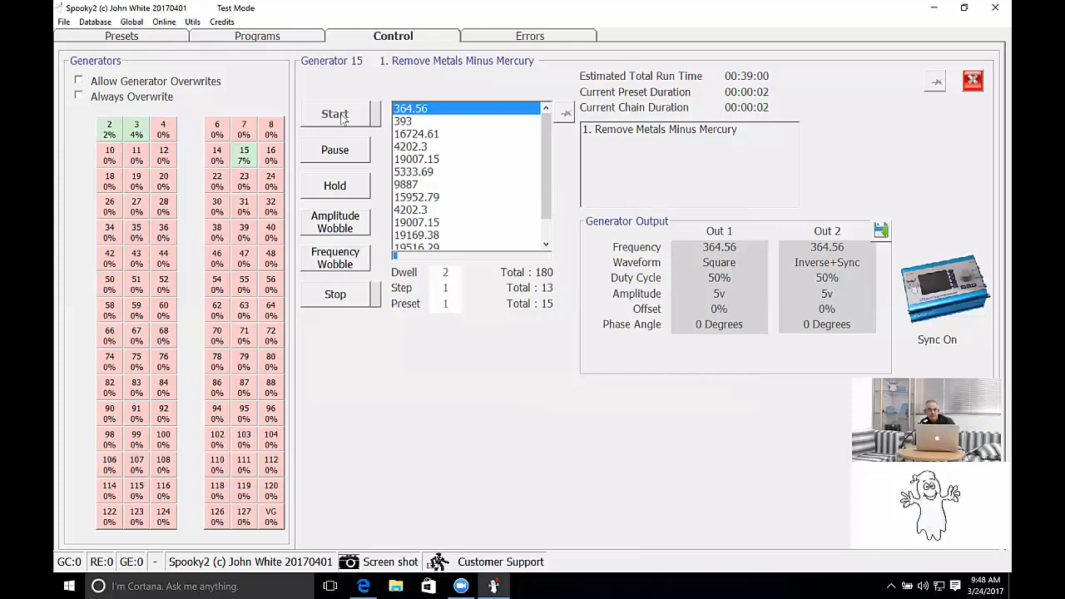
Clear the "hearing" search from the programs and enable the Advanced option for the presets
left_click(260, 38)
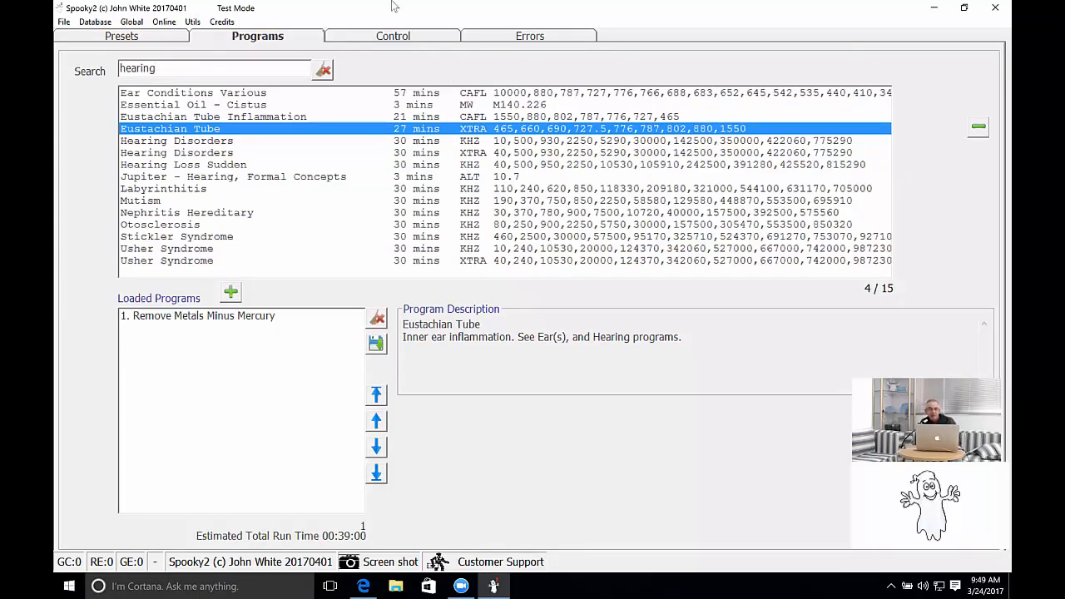
left_click(321, 73)
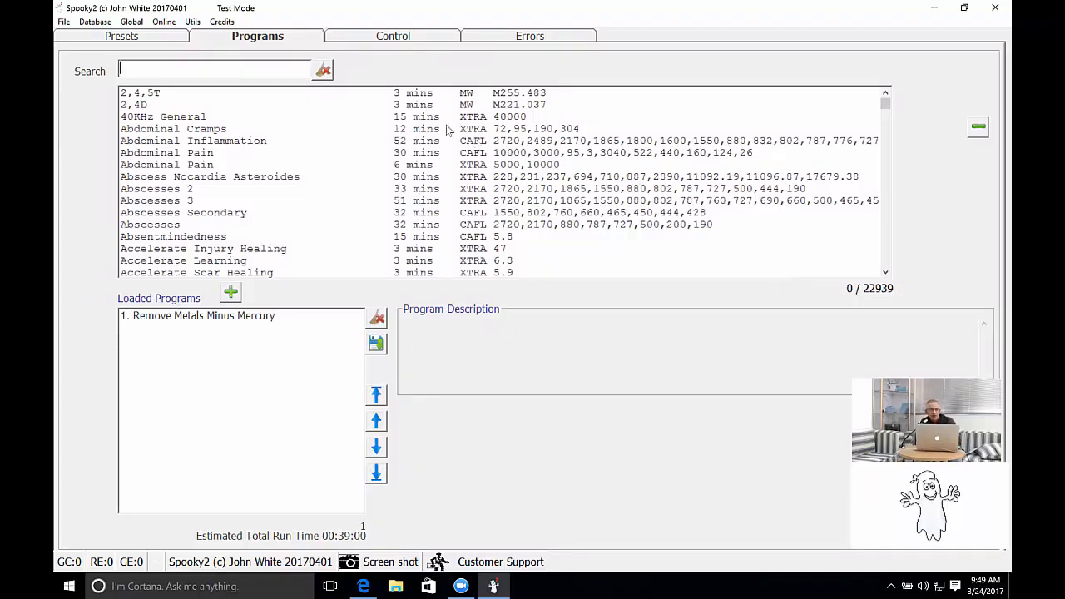
left_click(125, 38)
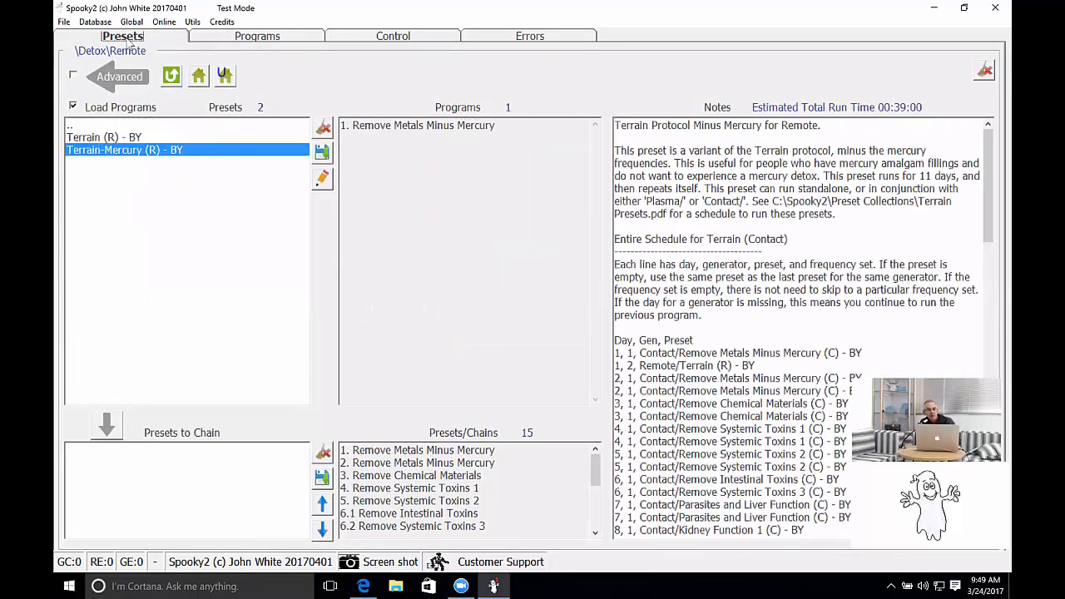
left_click(72, 76)
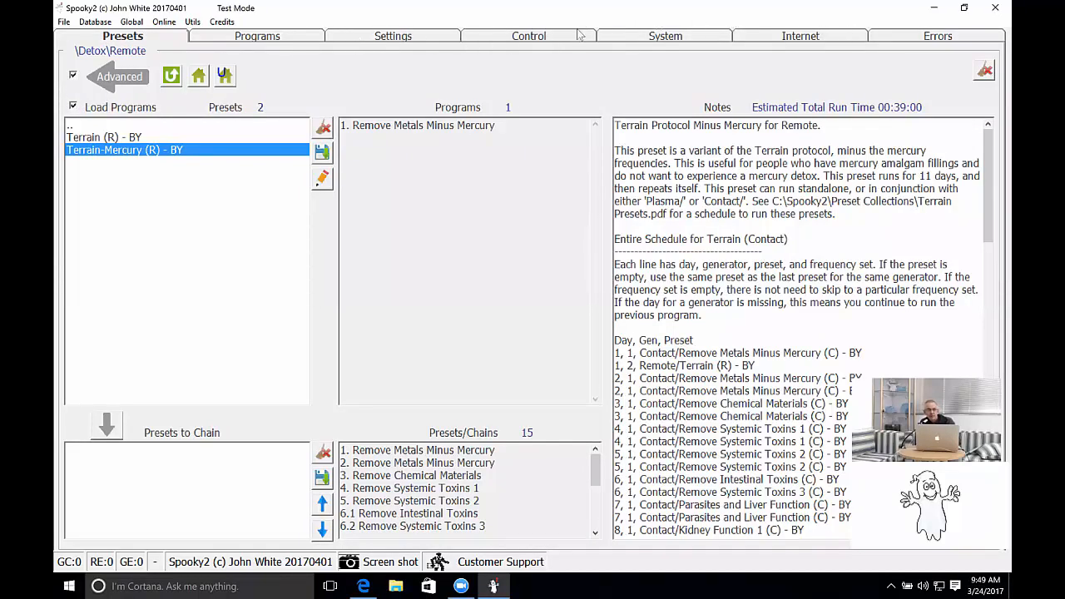
Enable loading of the Non-Human BP Database and the Molecular Weight Database in the general system settings
left_click(665, 36)
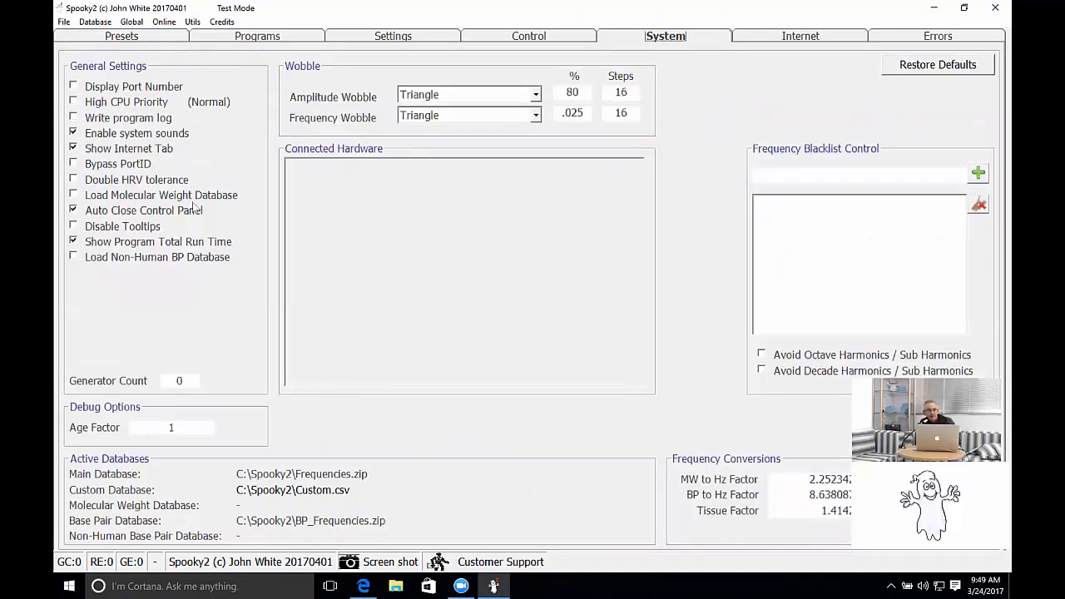
left_click(73, 257)
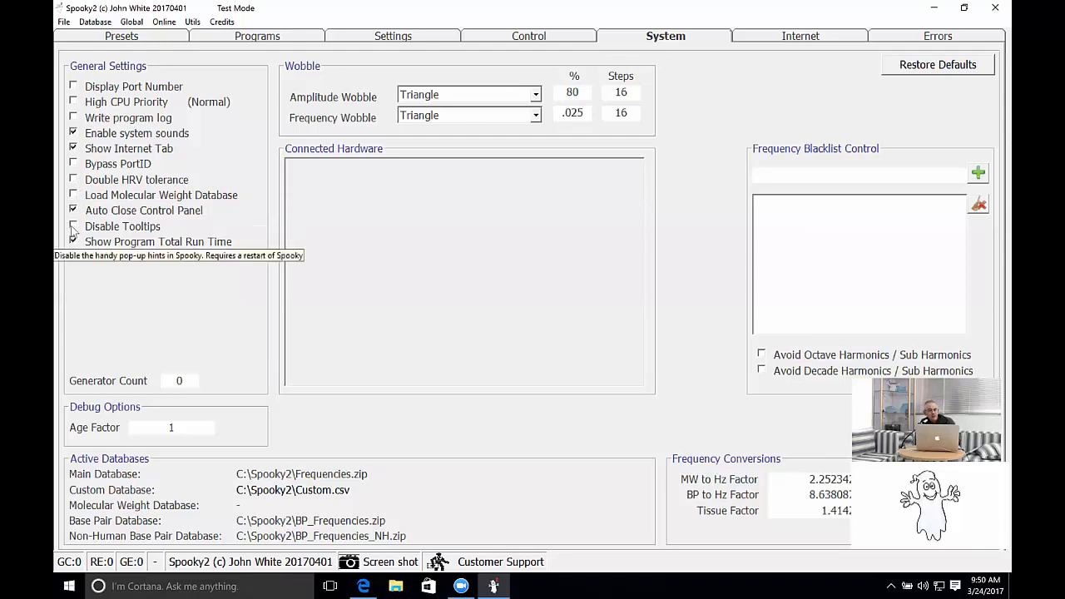
left_click(73, 195)
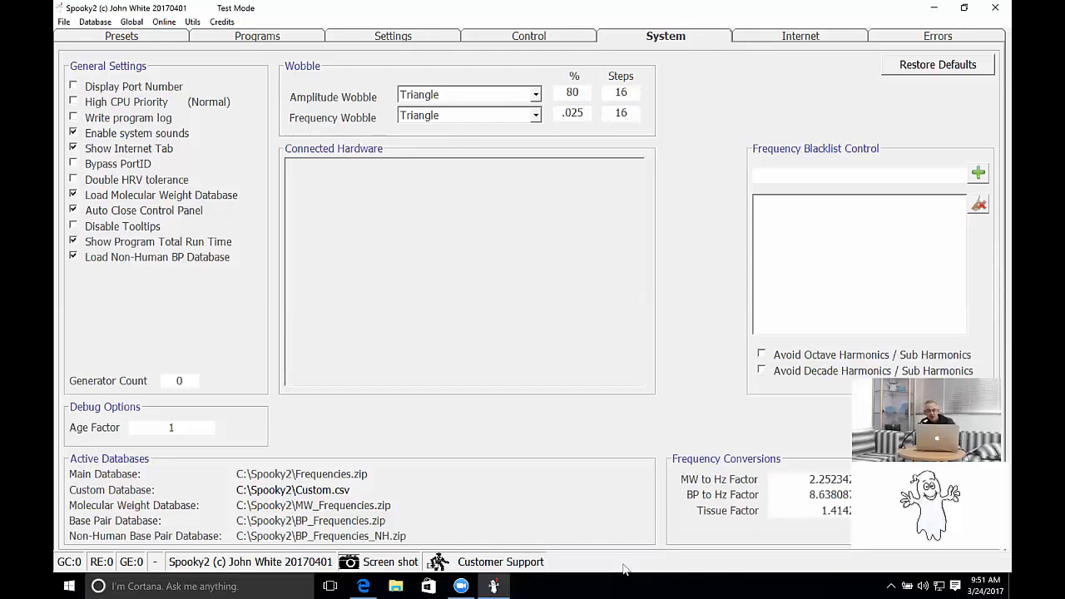
Search the programs for "tooth", read the descriptions of several MW entries such as L-Threonine and Doxycycline, and recheck the database loading options
left_click(247, 37)
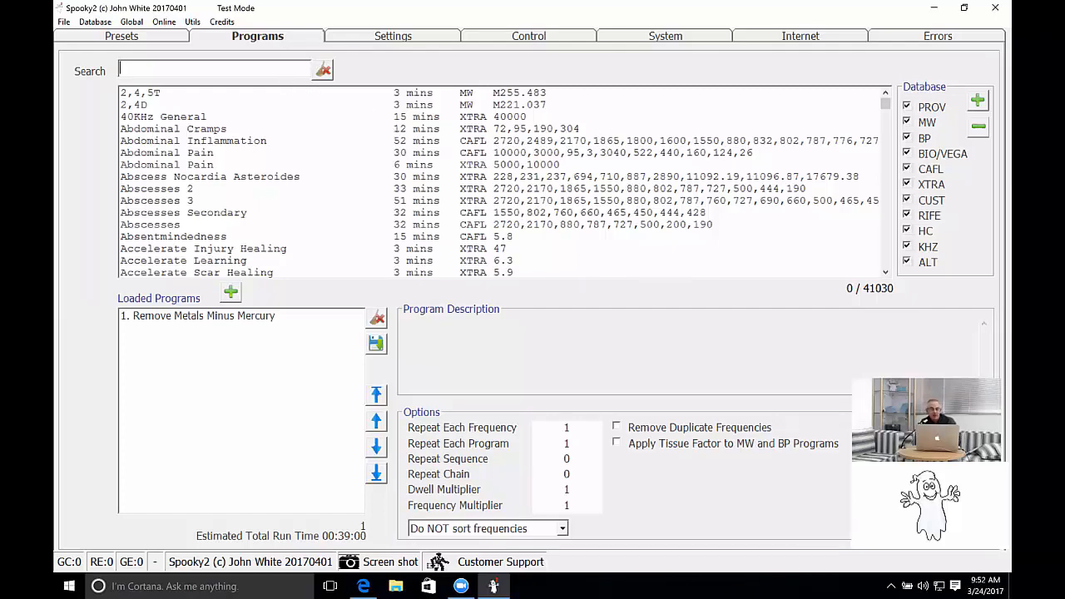
type("tooth")
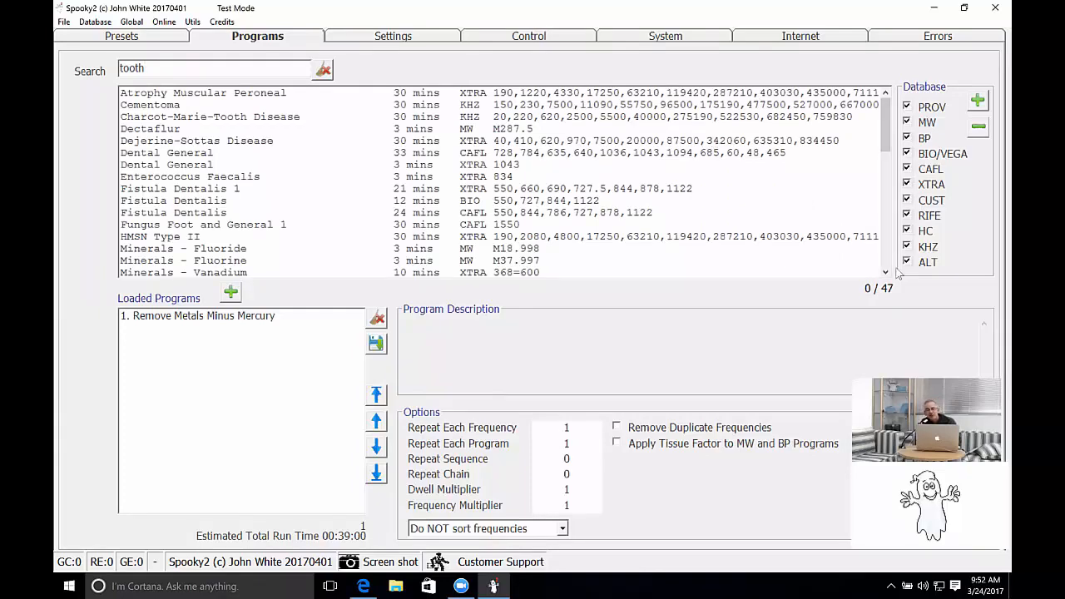
left_click_drag(886, 131, 884, 255)
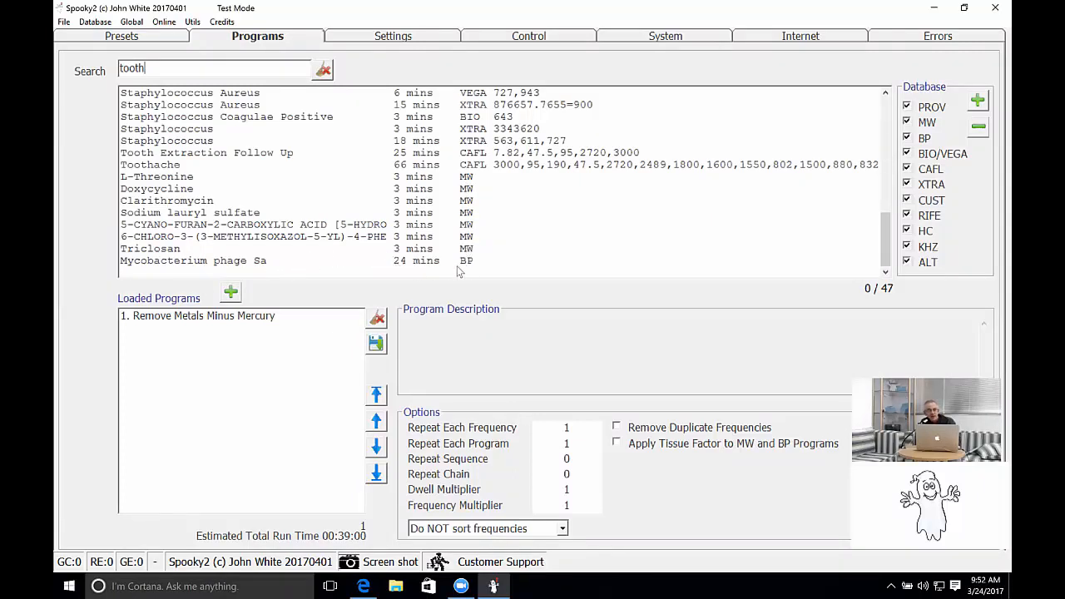
left_click(426, 182)
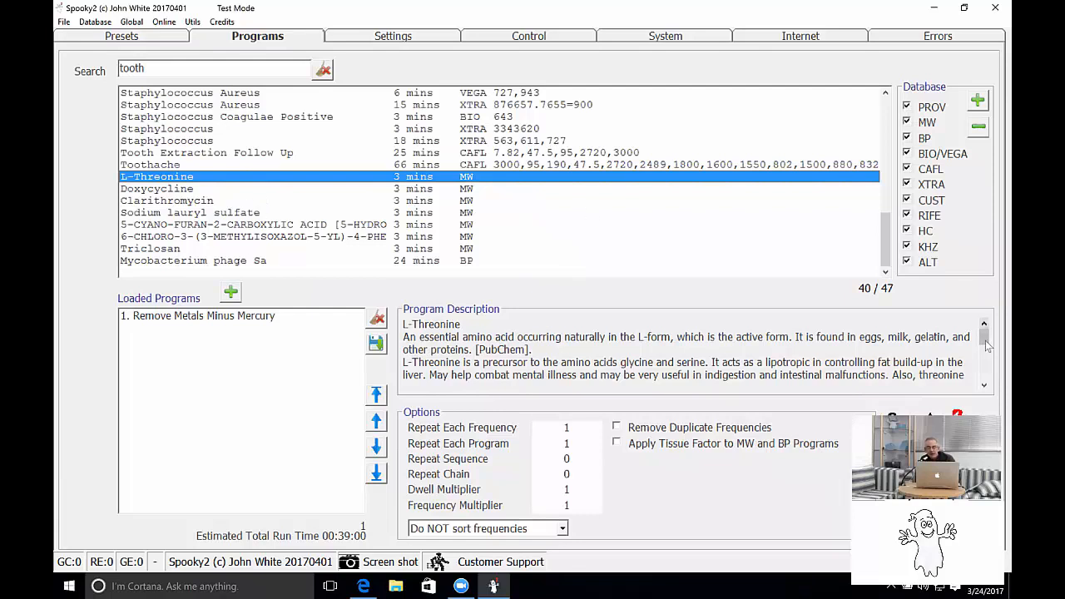
mouse_move(983, 337)
left_mouse_down()
mouse_move(985, 381)
mouse_move(983, 336)
left_mouse_up()
left_click(174, 191)
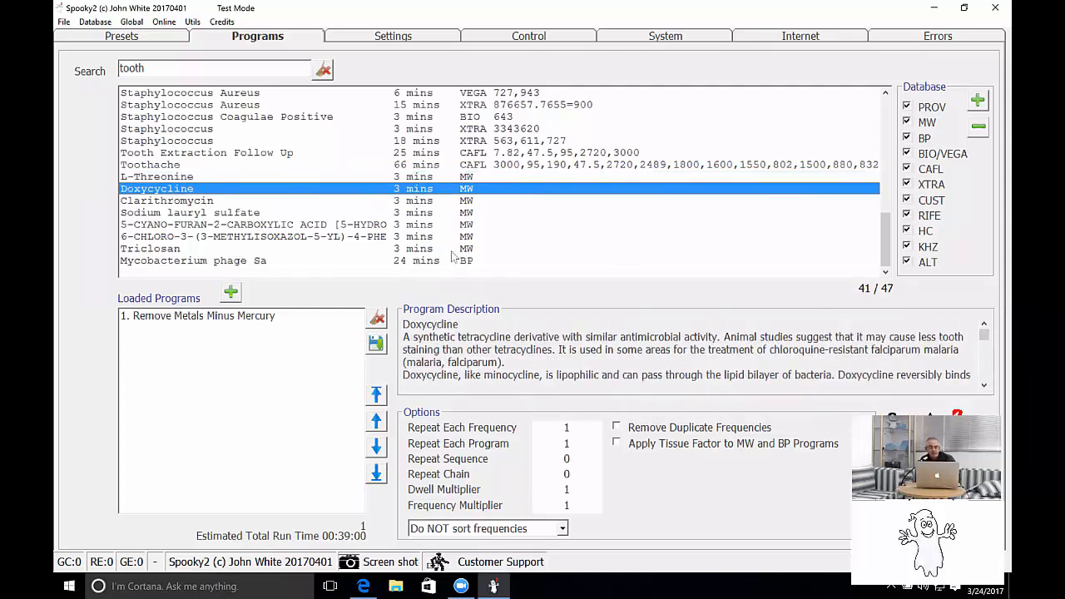
left_click(189, 225)
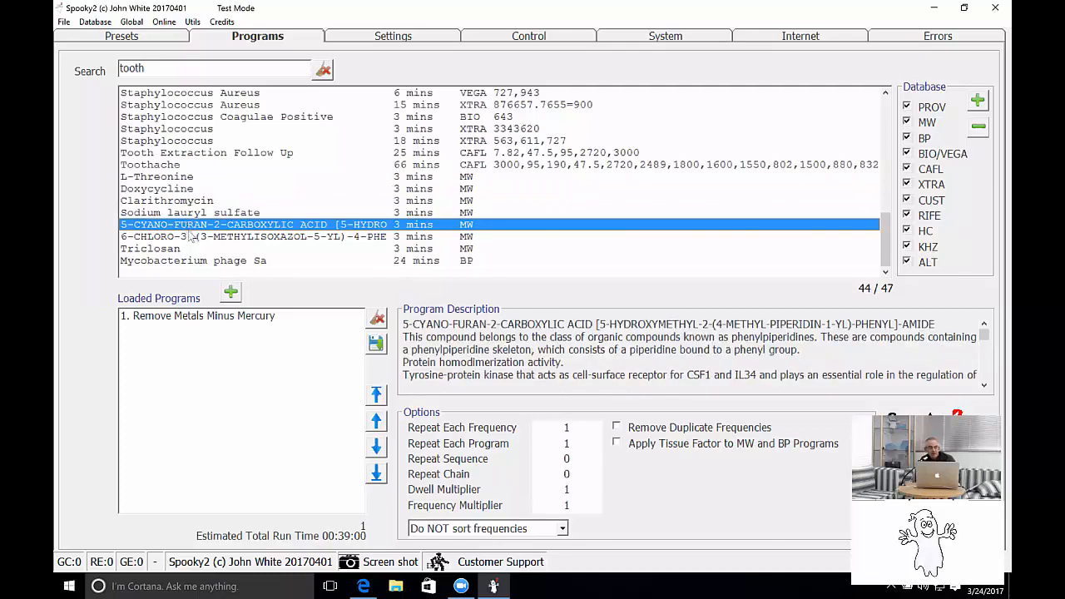
left_click(192, 238)
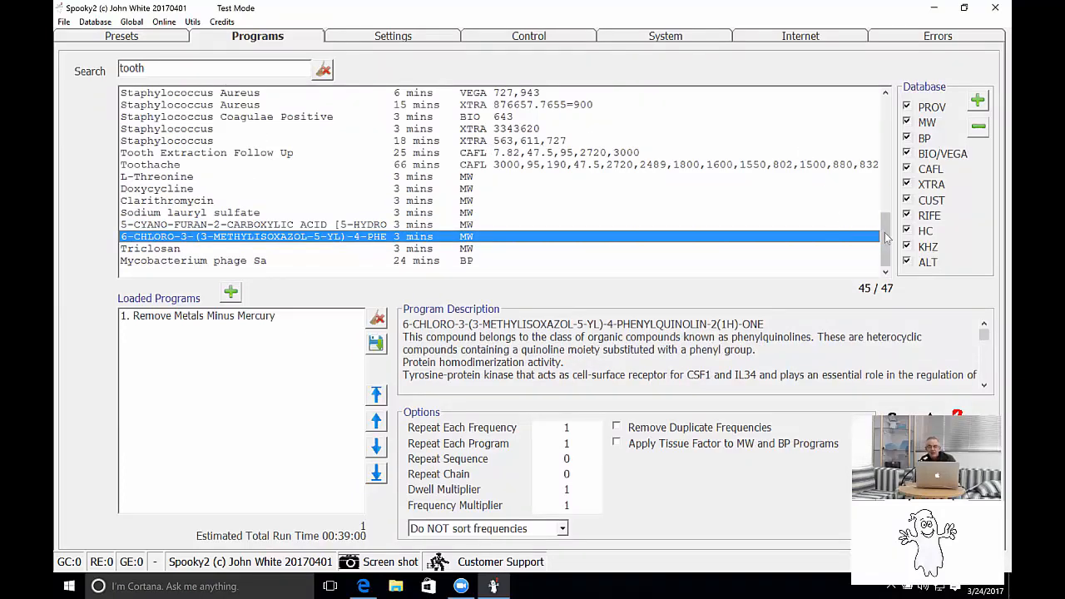
left_click_drag(884, 229, 884, 100)
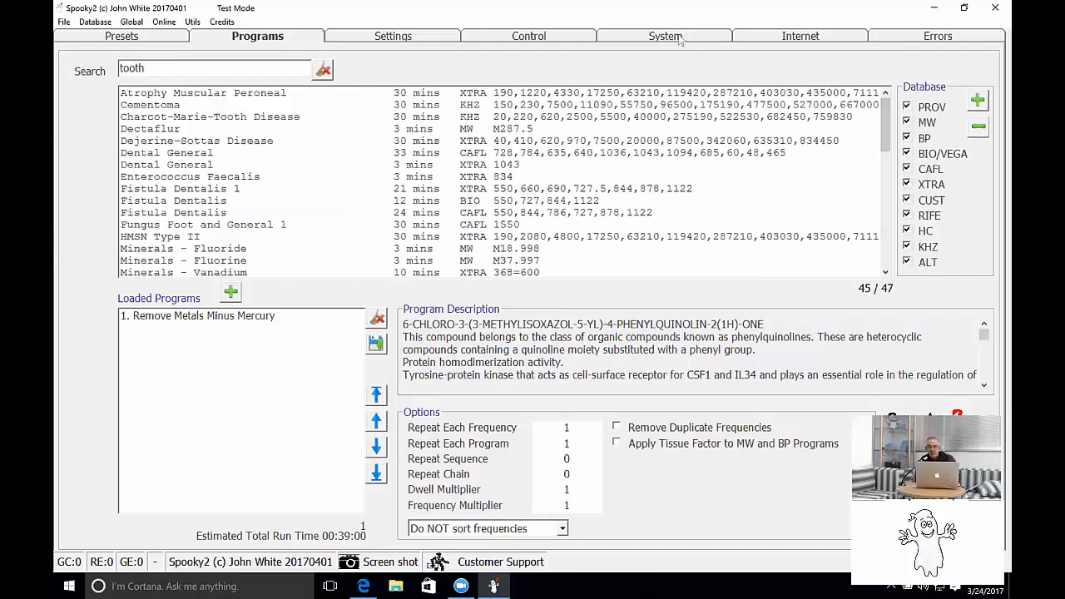
left_click(669, 37)
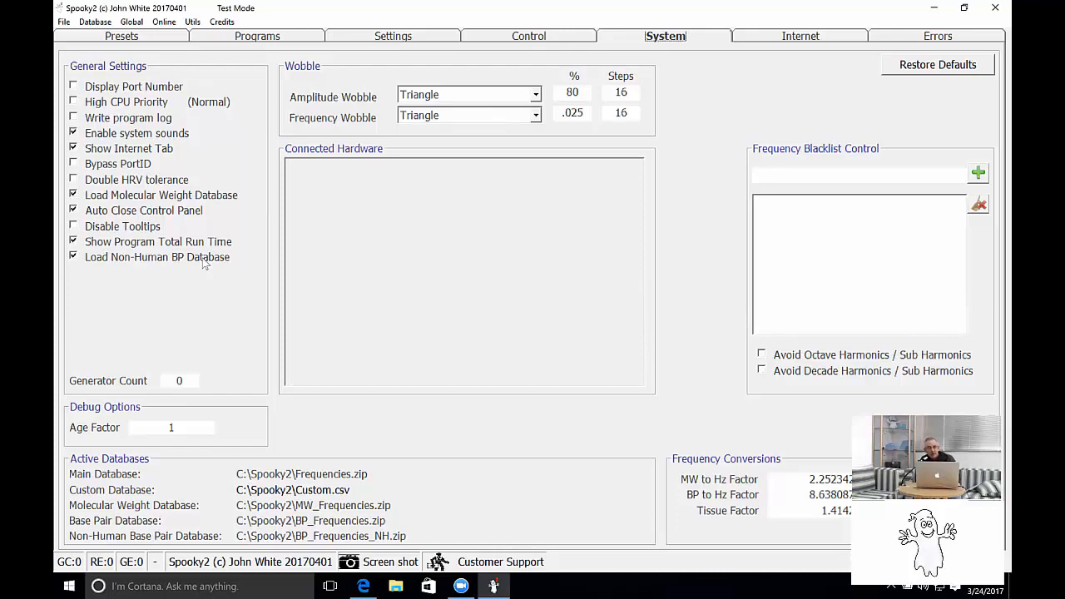
left_click(260, 37)
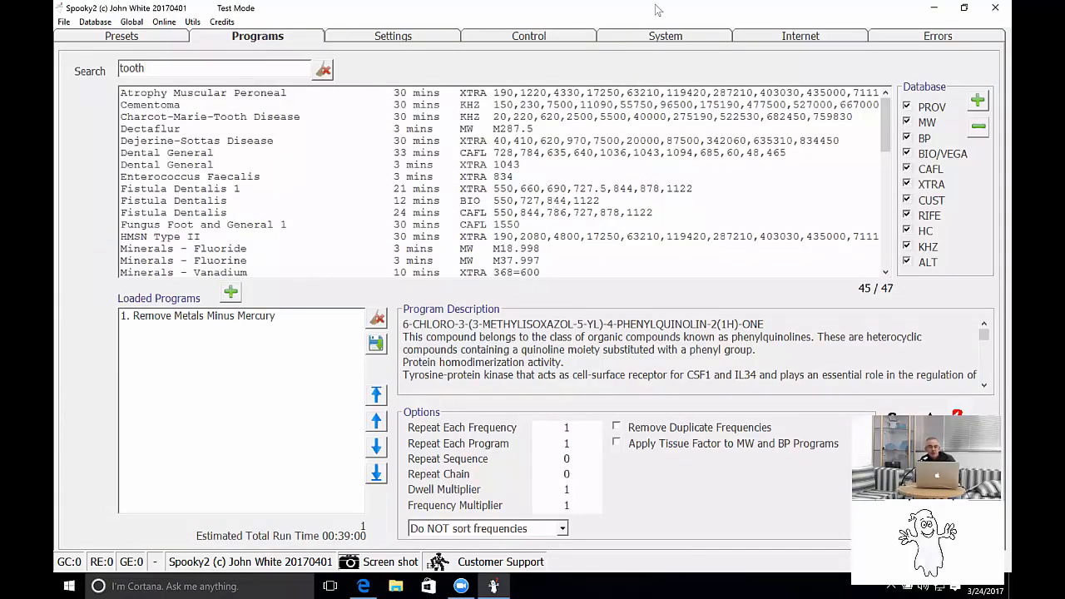
Review generator 2's Overall Dental Health preset, including its notes and its signal and waveform settings
left_click(532, 43)
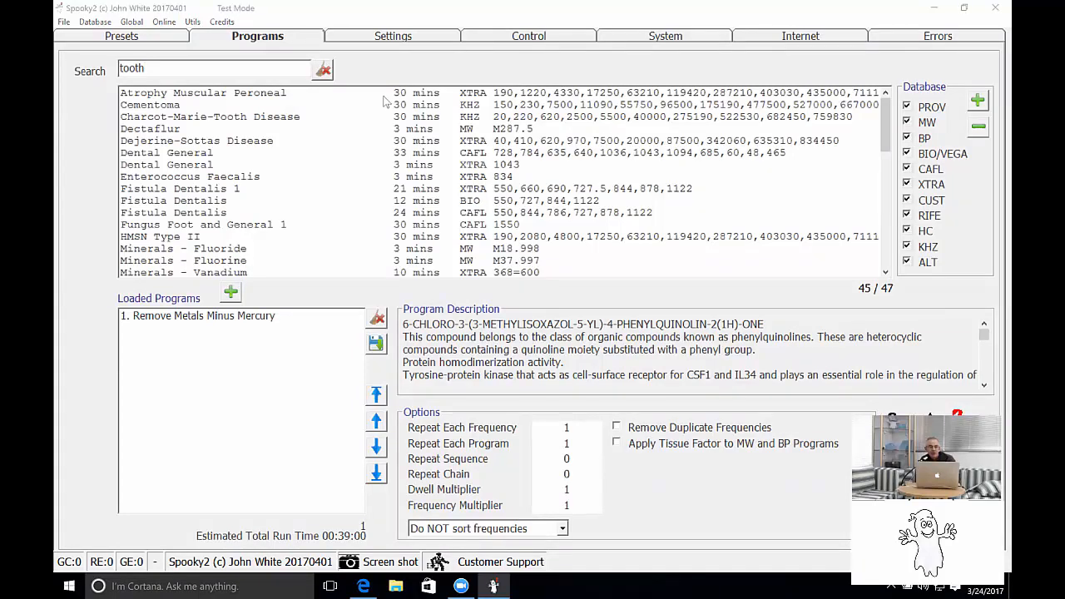
left_click(109, 133)
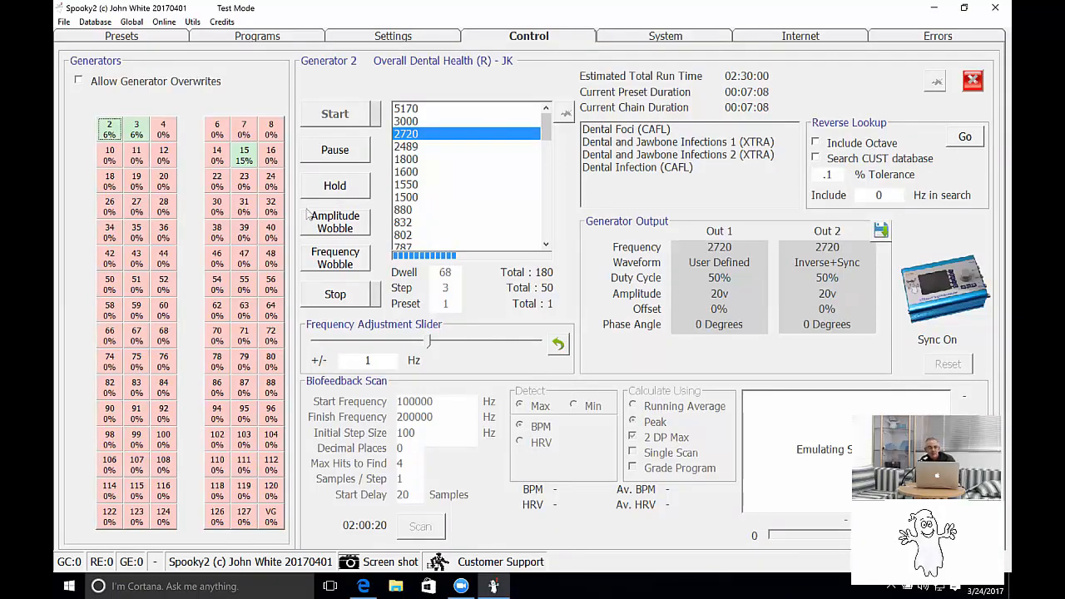
left_click(134, 38)
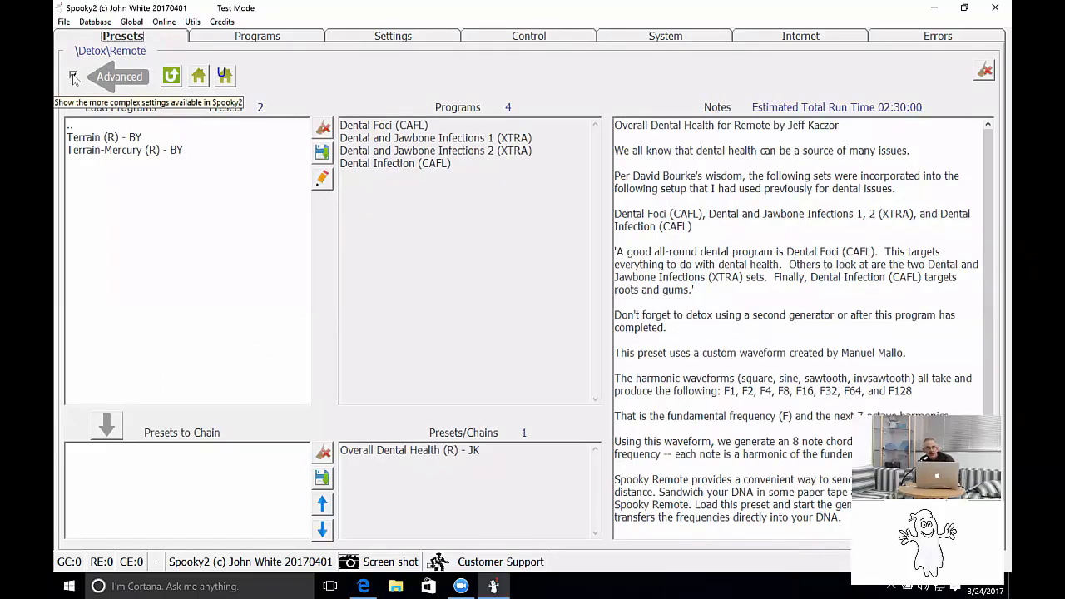
left_click(73, 76)
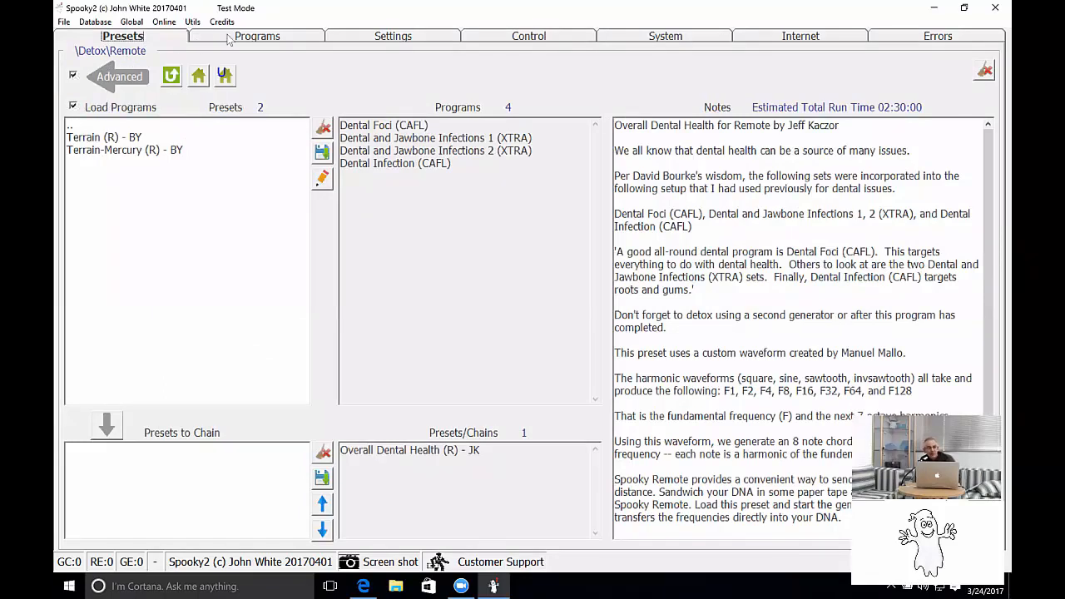
left_click(388, 37)
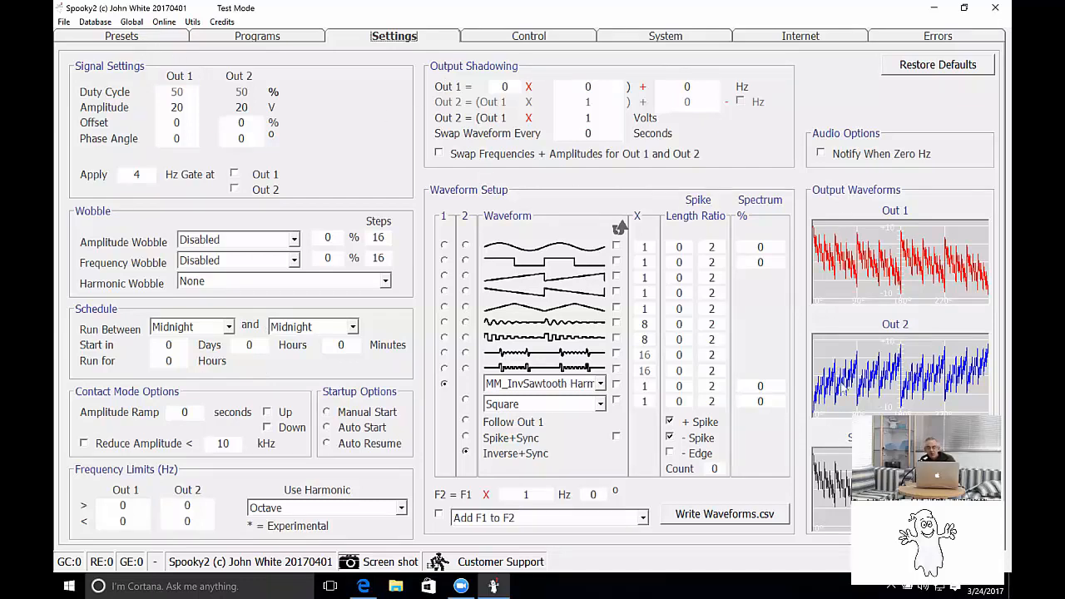
left_click(151, 41)
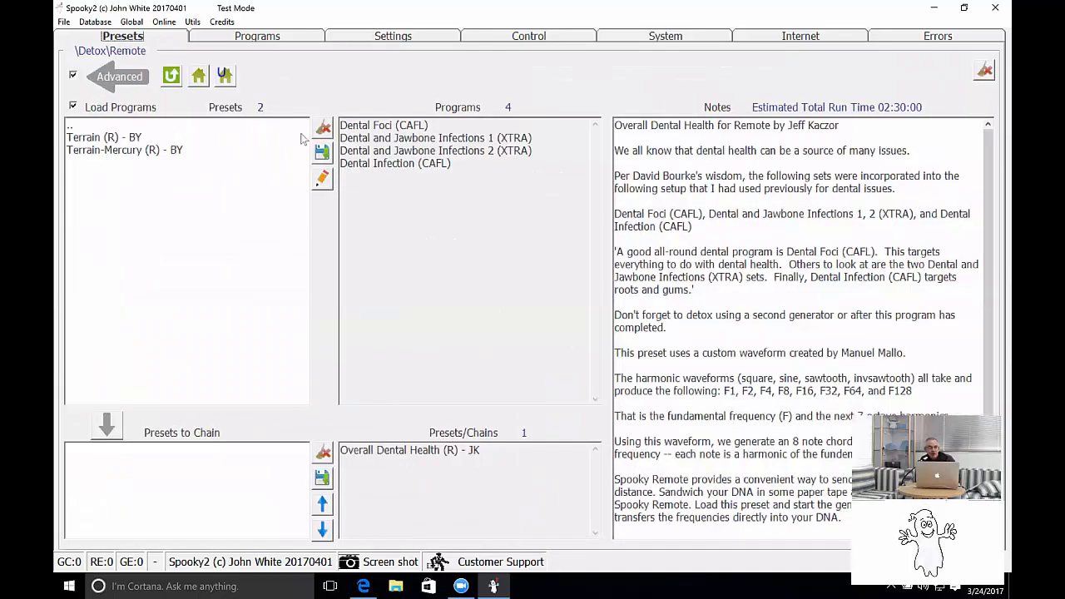
Load the Cancer (C) - JW preset from the Contact folder of the Cancer presets
left_click(198, 76)
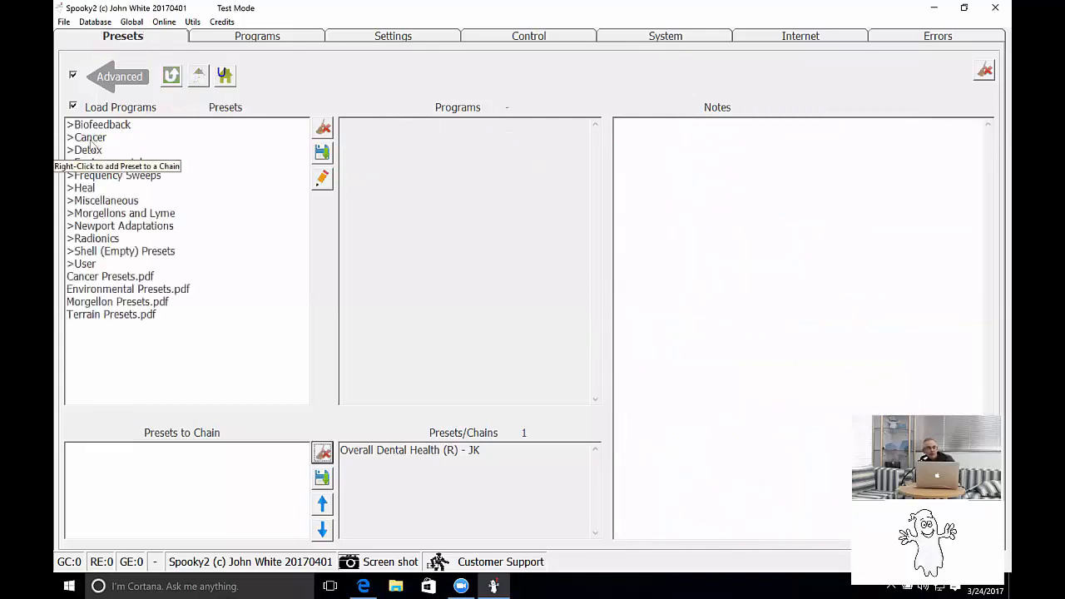
left_click(89, 138)
double_click(89, 139)
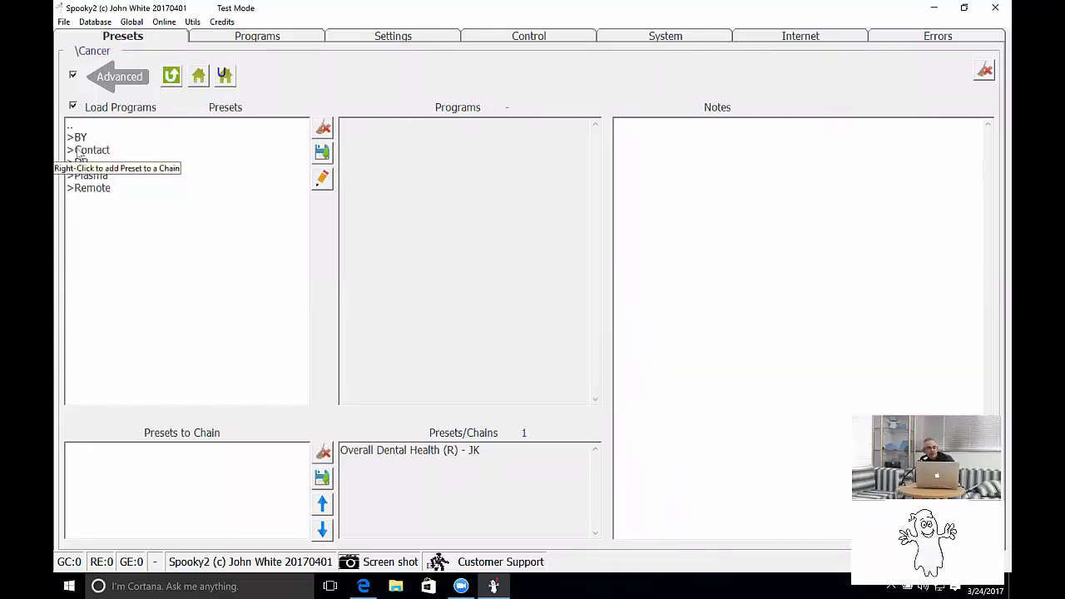
double_click(87, 149)
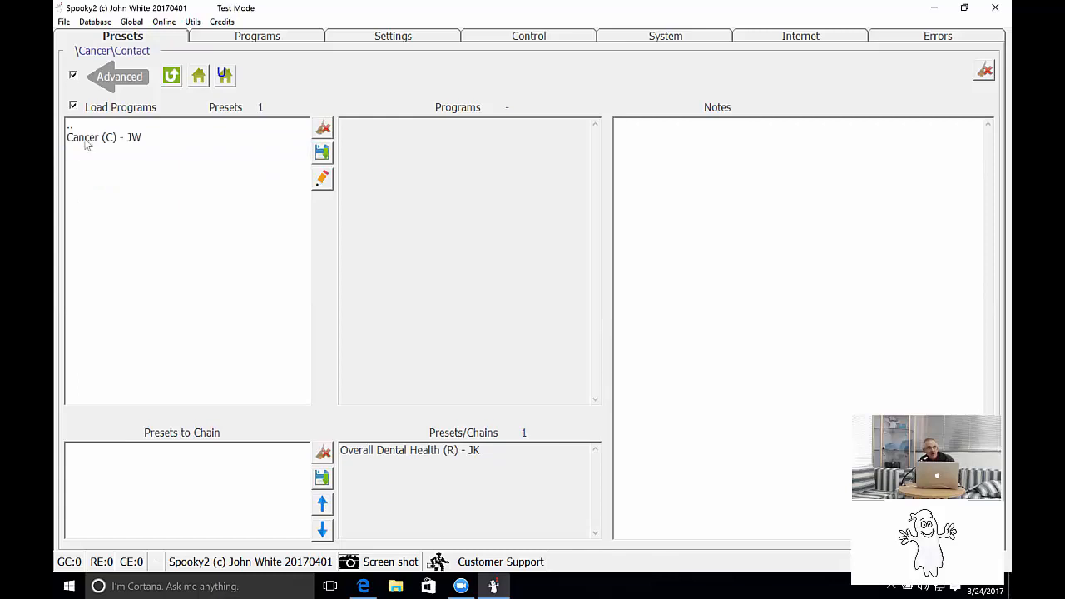
left_click(85, 139)
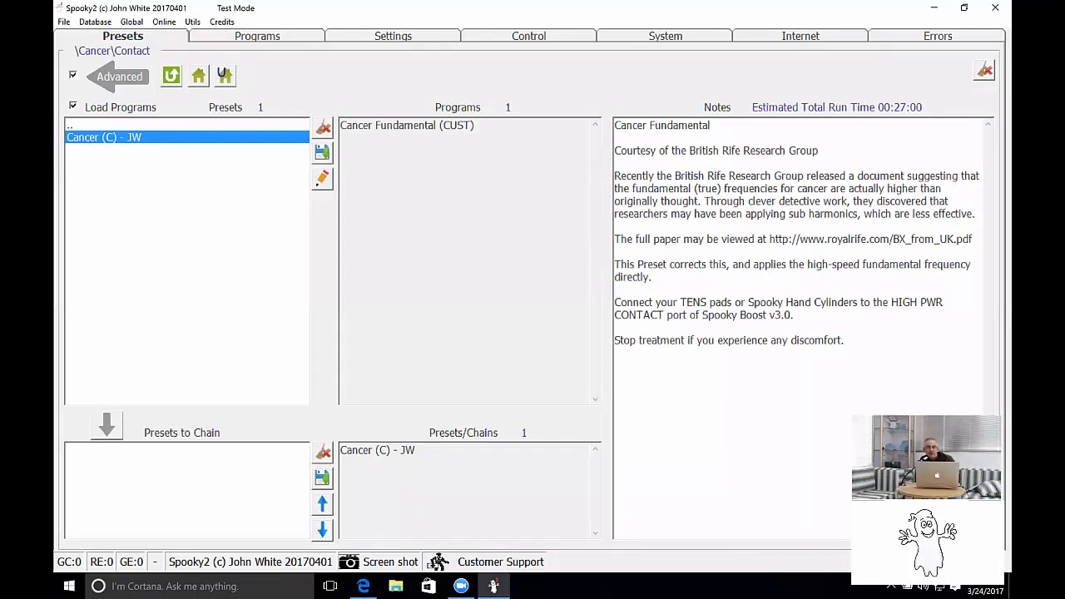
Examine the generator overview and the waveform and wobble settings that the Cancer (C) - JW preset applies
left_click(545, 38)
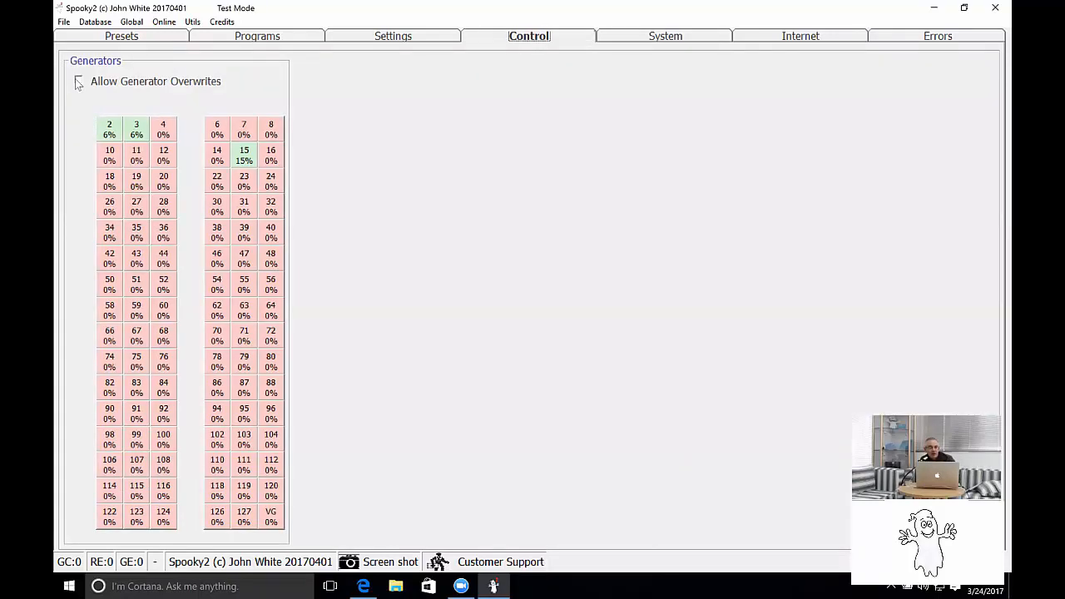
left_click(392, 36)
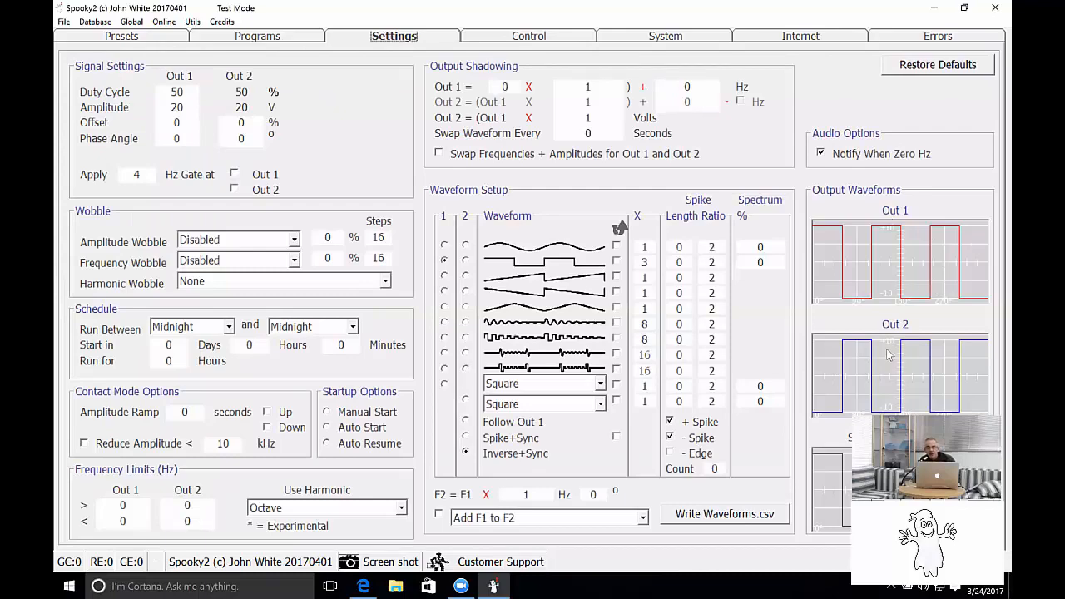
left_click(143, 39)
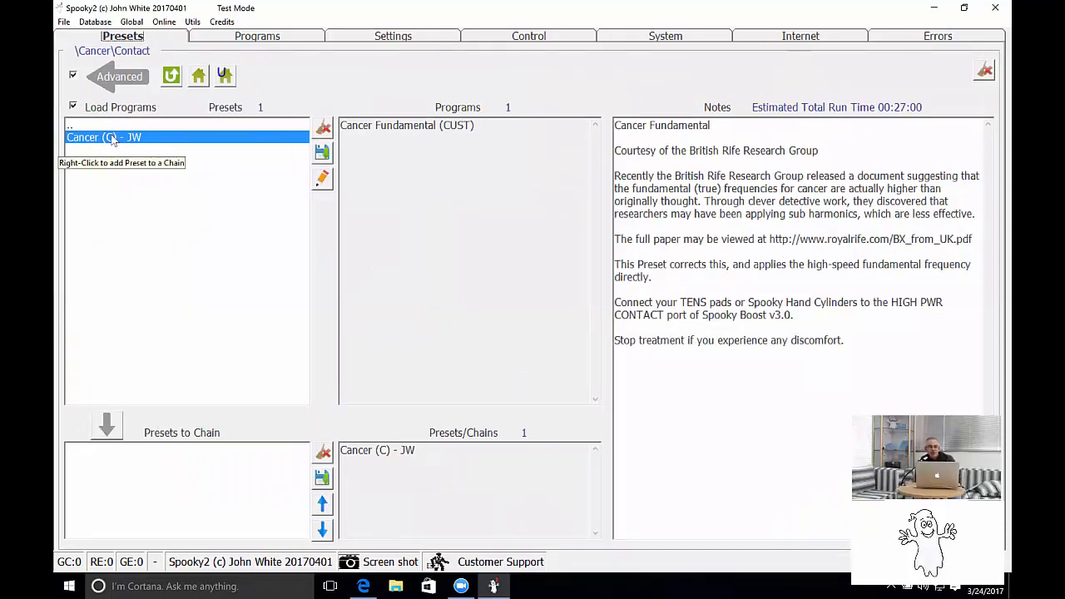
left_click(391, 36)
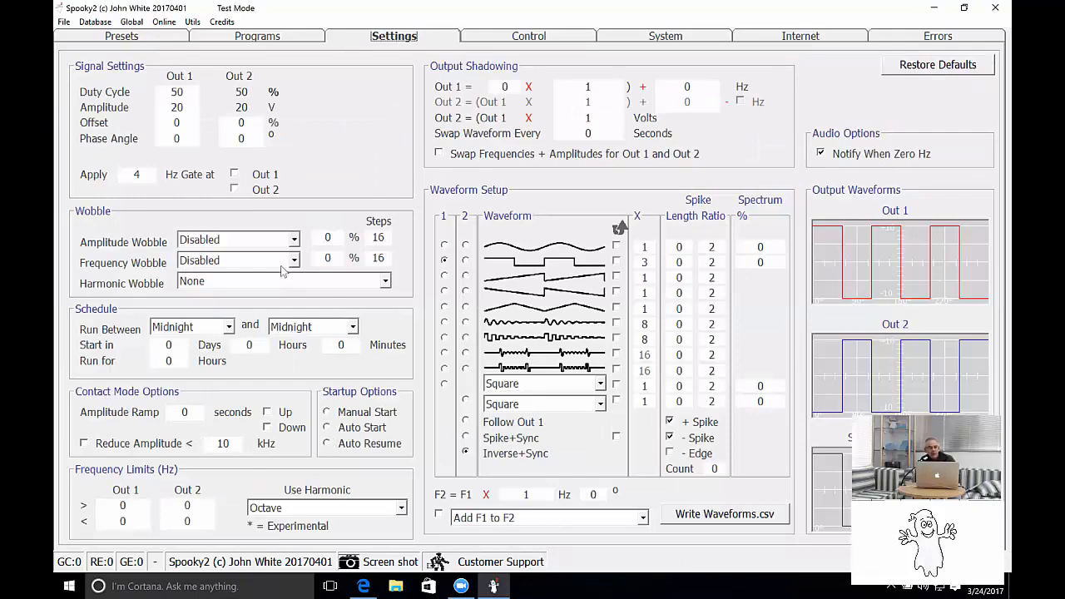
left_click(133, 37)
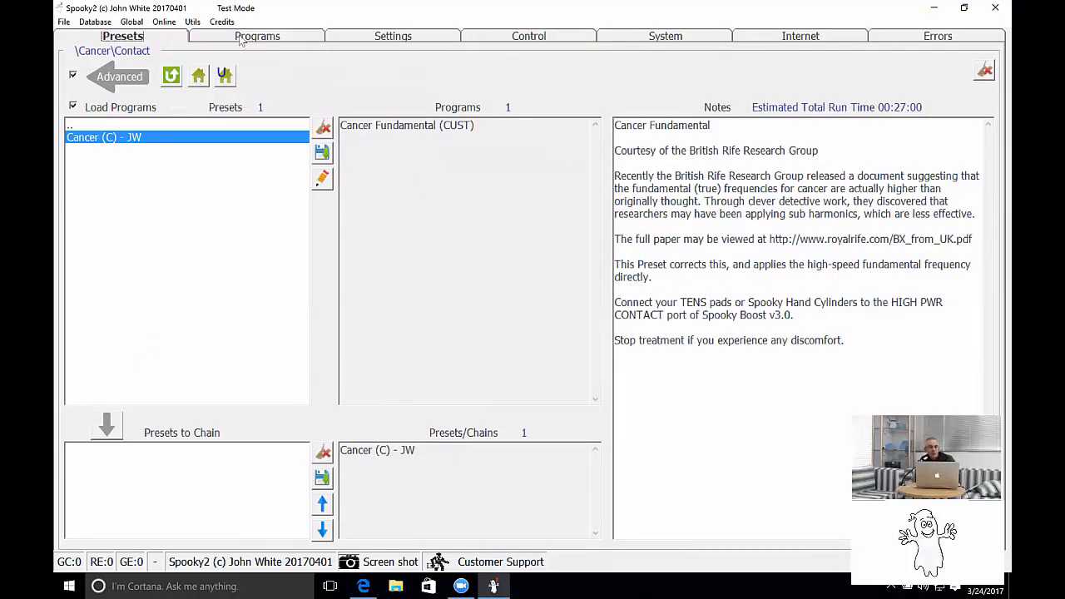
Load the Spooky Central General - JW preset from the Plasma folder of Shell (Empty) Presets, comparing it with Golden Ratio (P) - JW
left_click(198, 77)
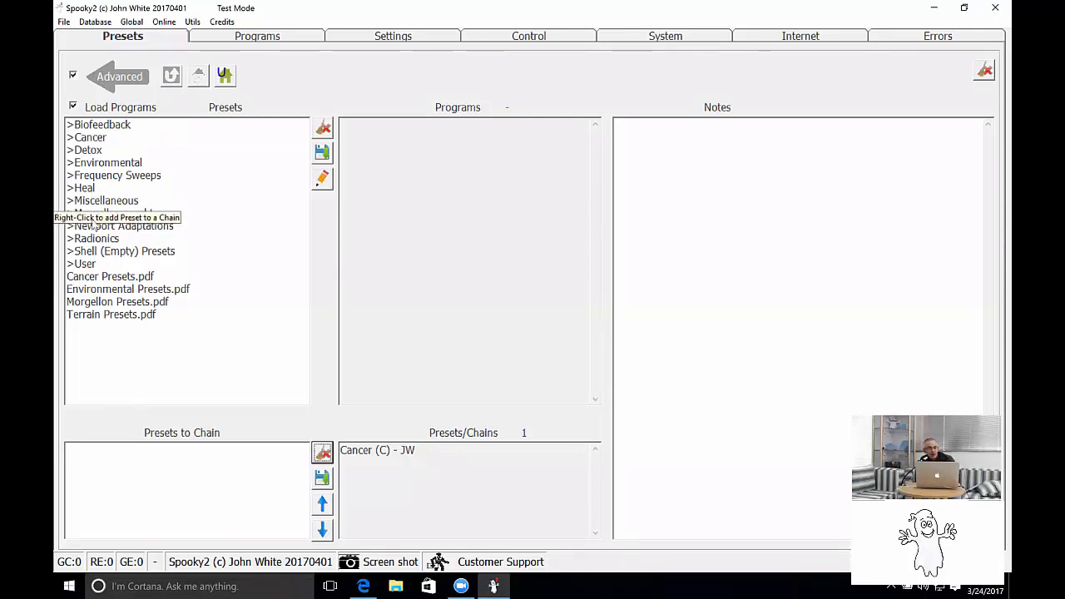
left_click(94, 252)
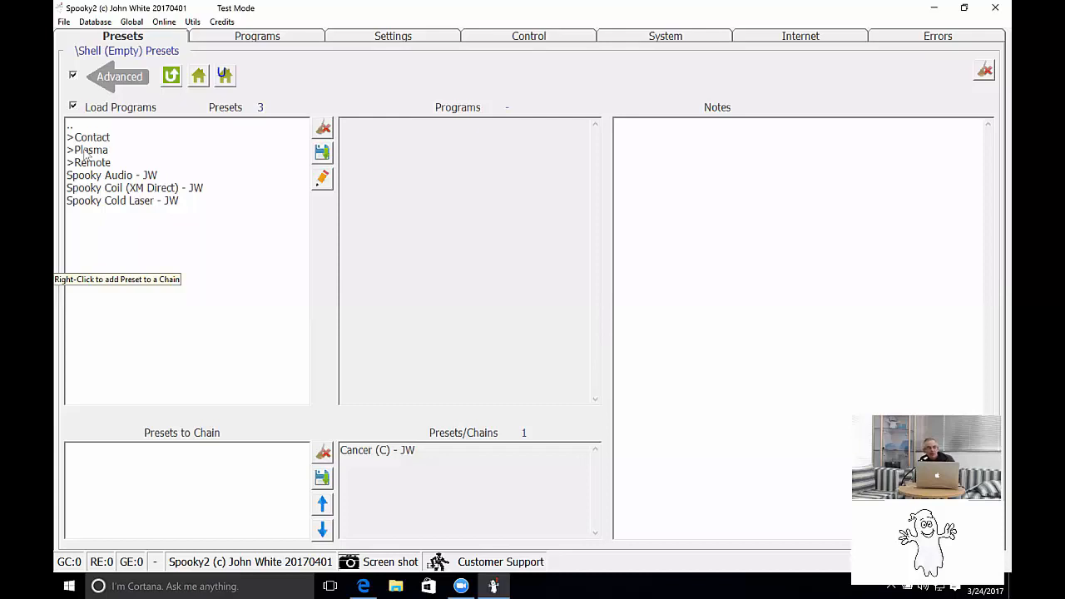
double_click(85, 151)
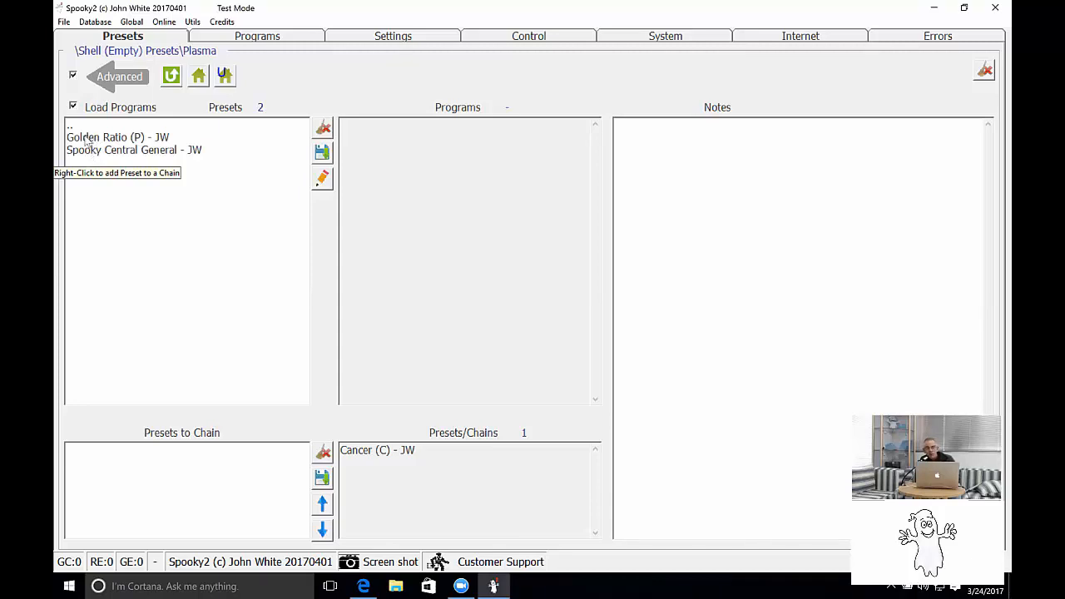
left_click(86, 138)
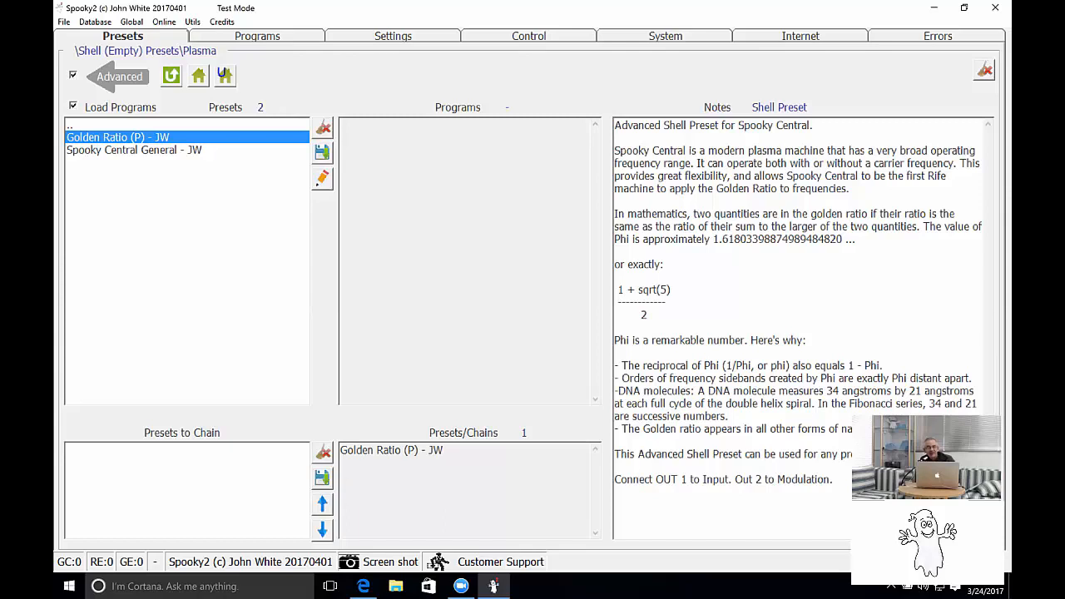
left_click(152, 150)
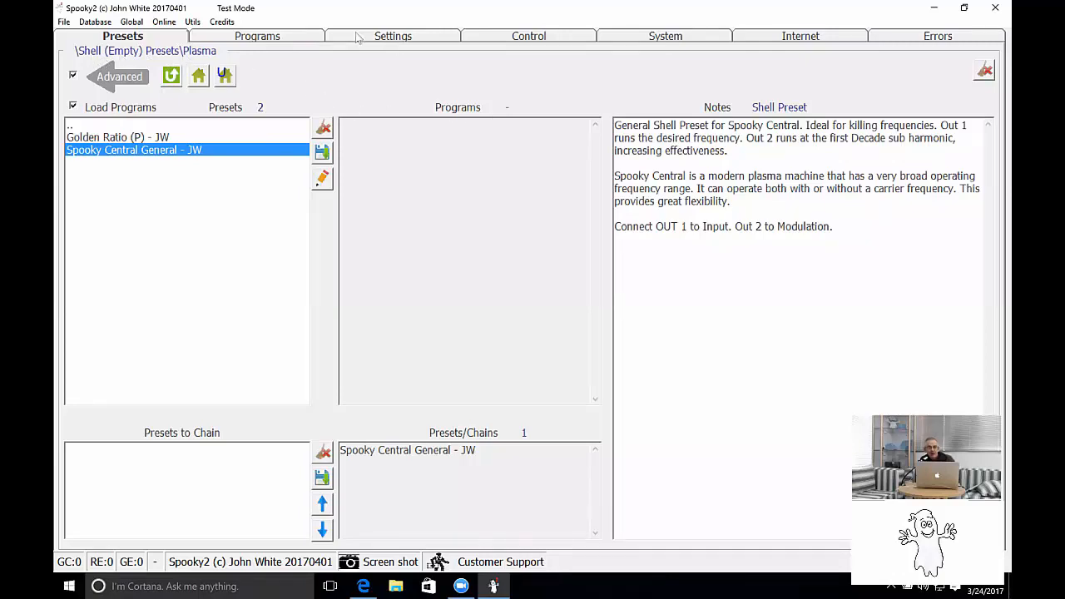
Load the Cementoma (KHZ) program from the "tooth" search results into the Spooky Central General - JW shell preset
left_click(306, 38)
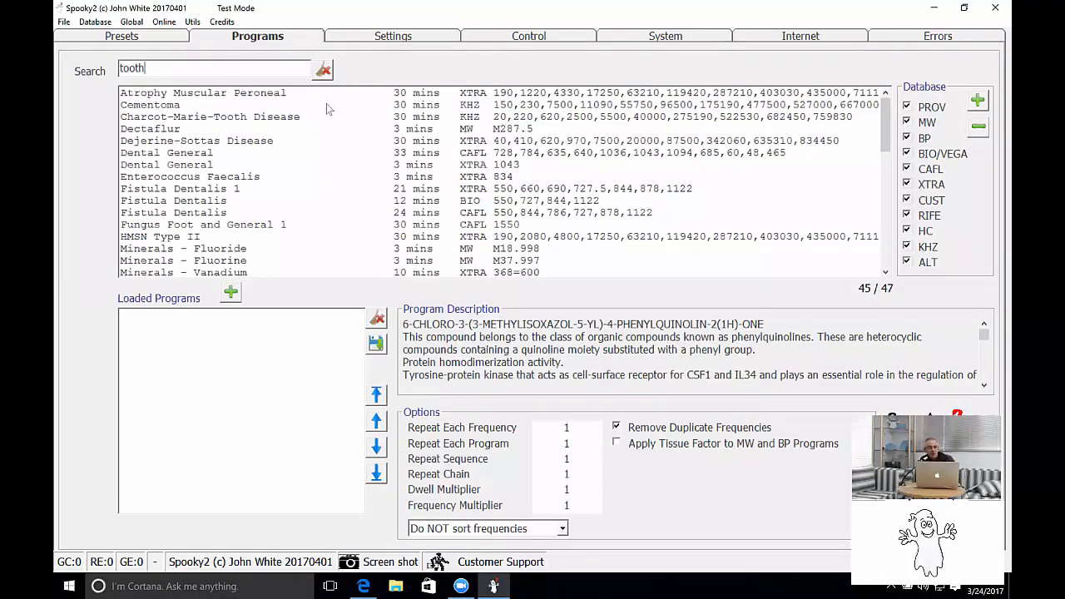
mouse_move(886, 122)
left_mouse_down()
mouse_move(888, 183)
mouse_move(888, 116)
left_mouse_up()
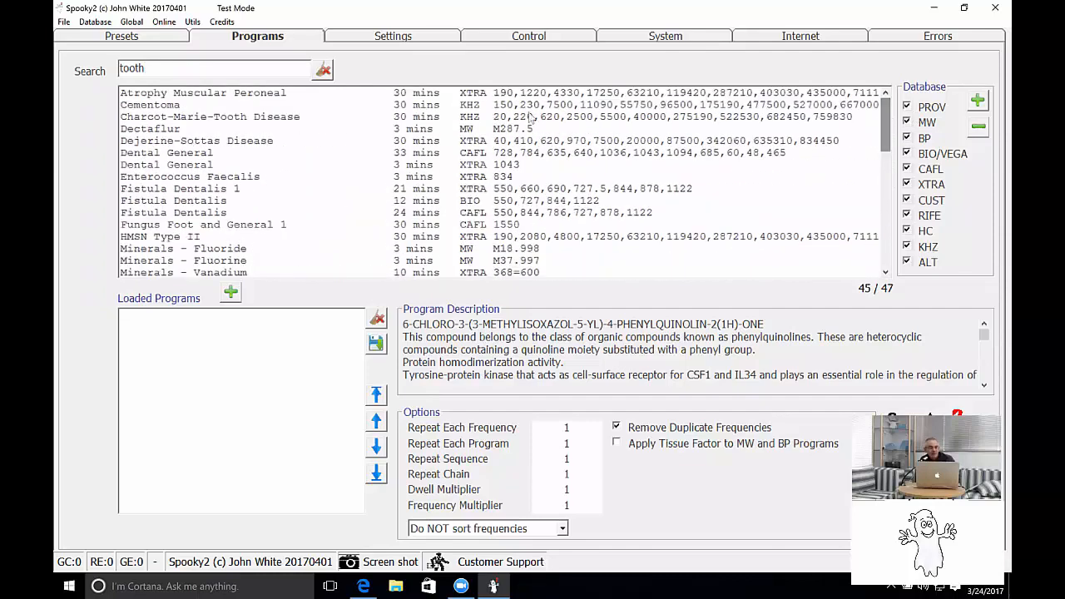
left_click(150, 109)
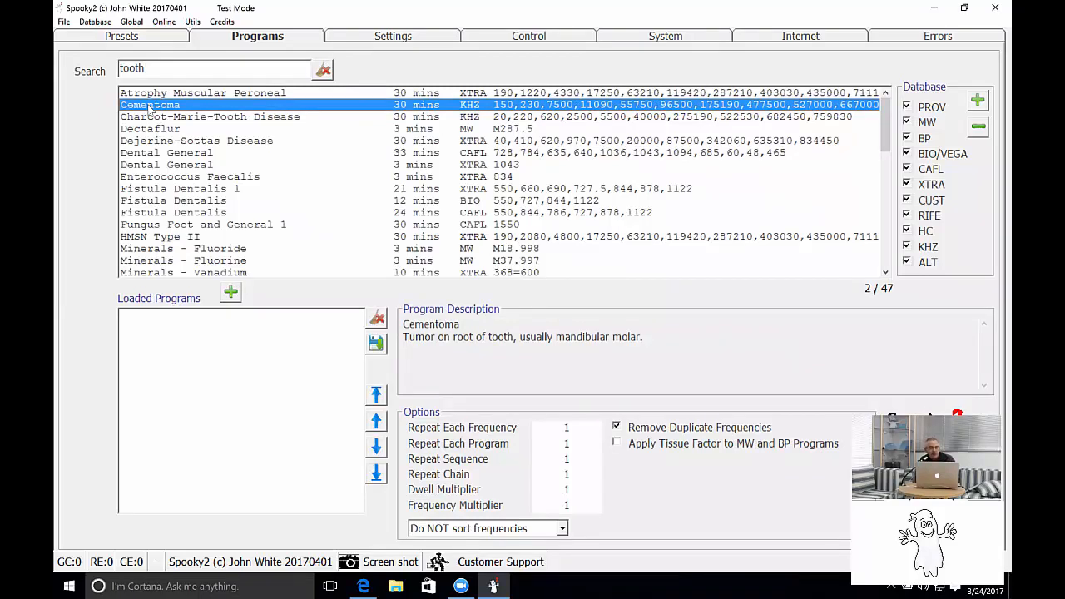
double_click(149, 109)
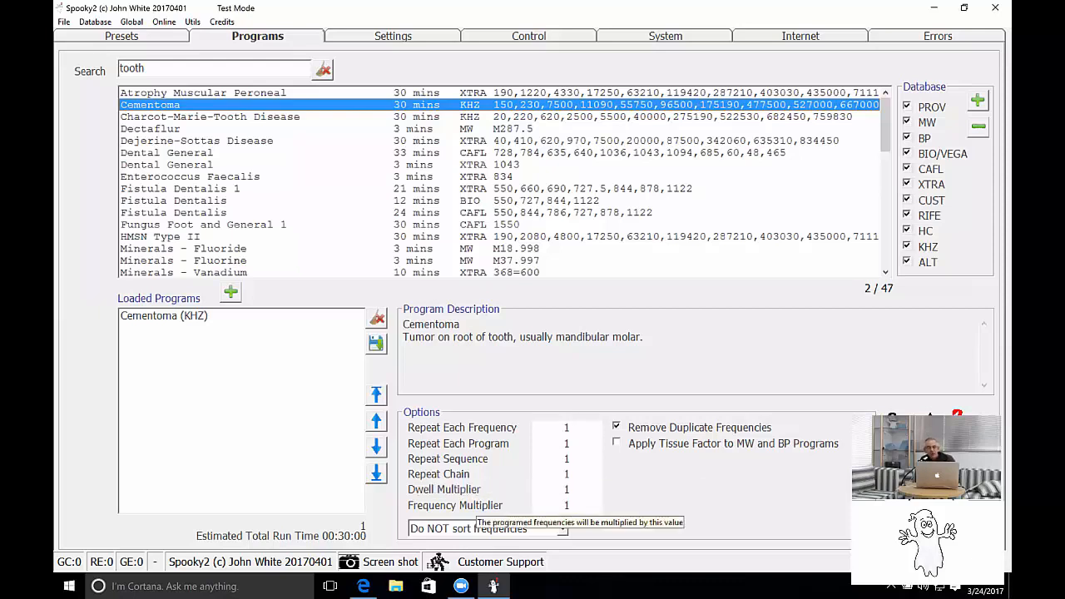
Allow generator overwrites, assign the Spooky Central General - JW preset with Cementoma to generator 4, and start it
left_click(395, 38)
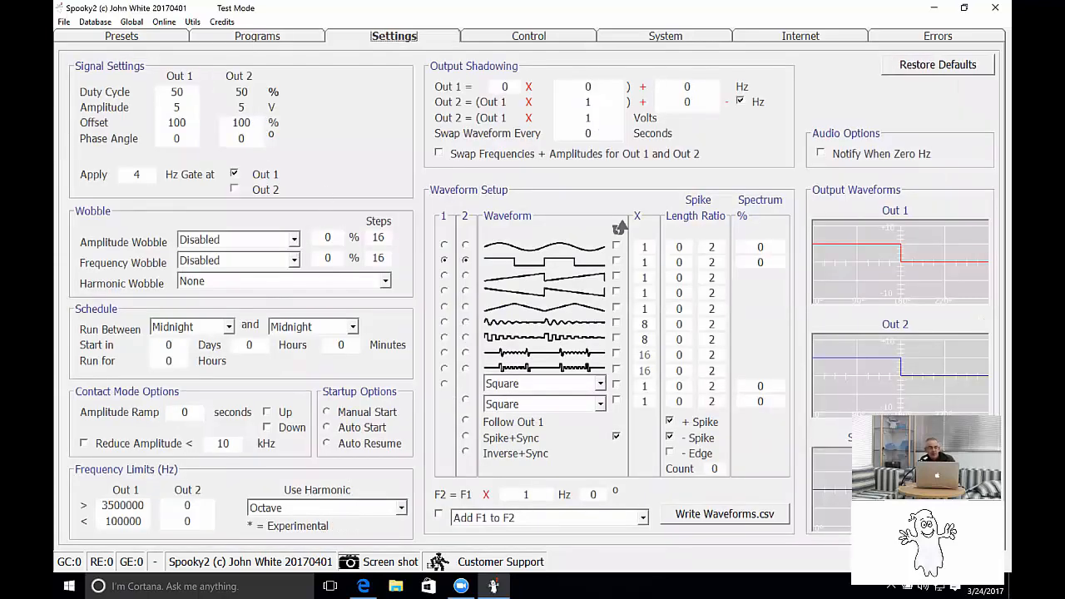
left_click(510, 39)
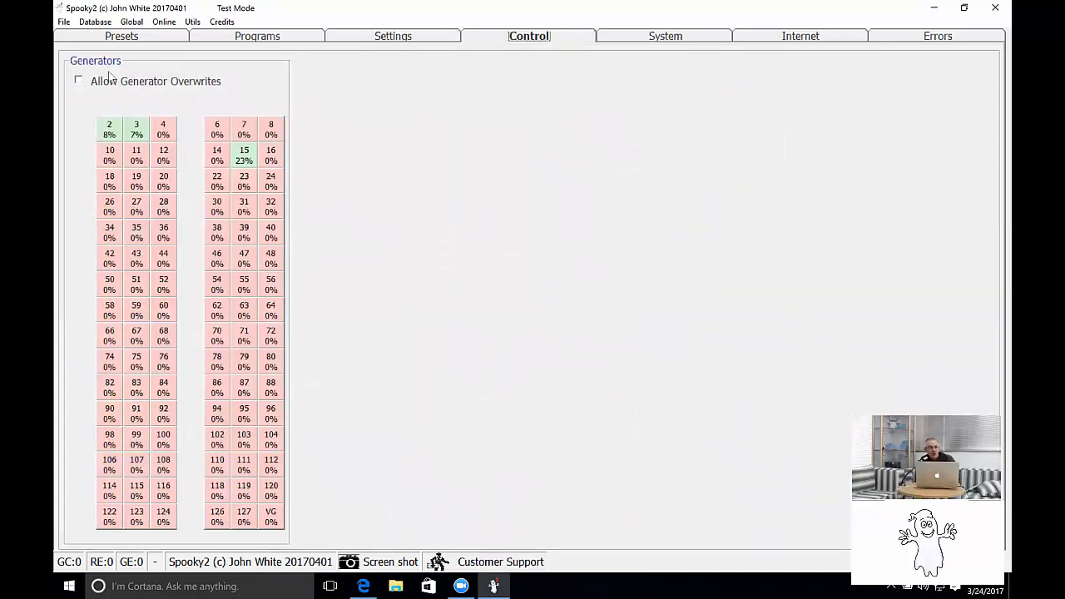
left_click(78, 81)
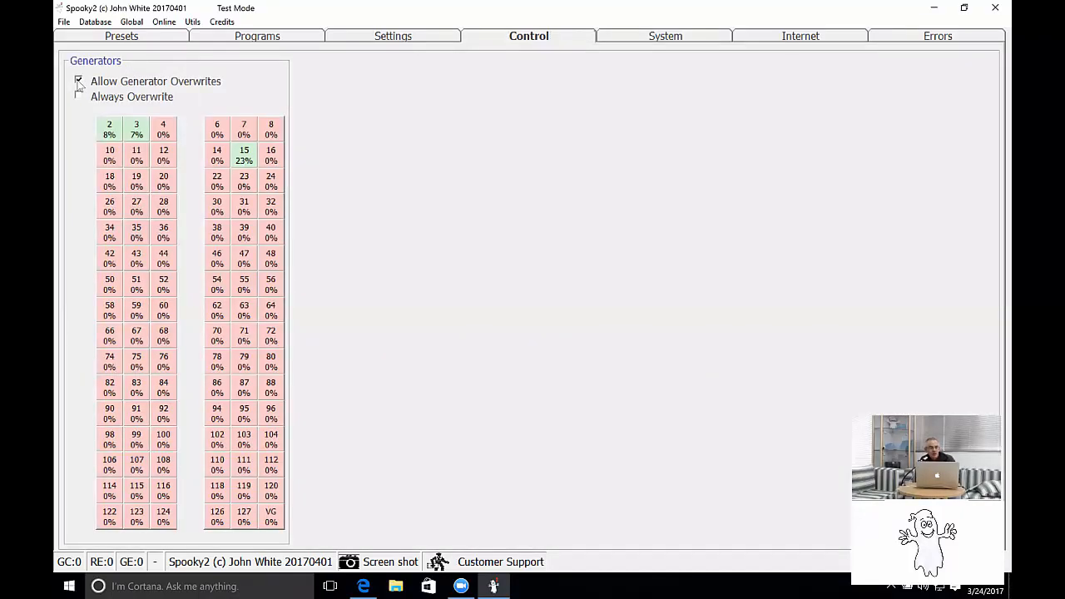
left_click(164, 130)
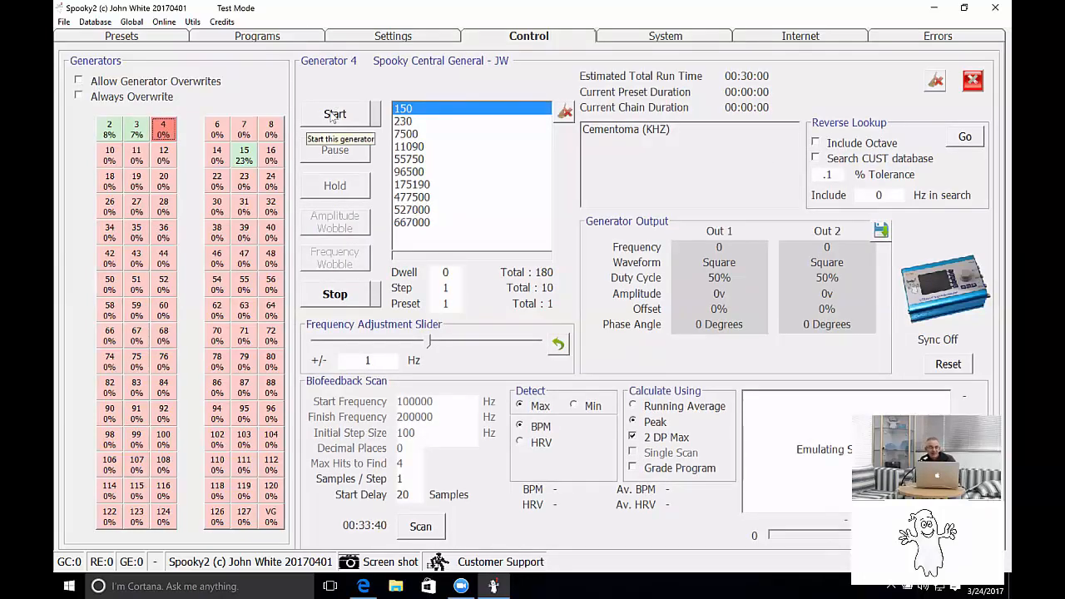
left_click(331, 115)
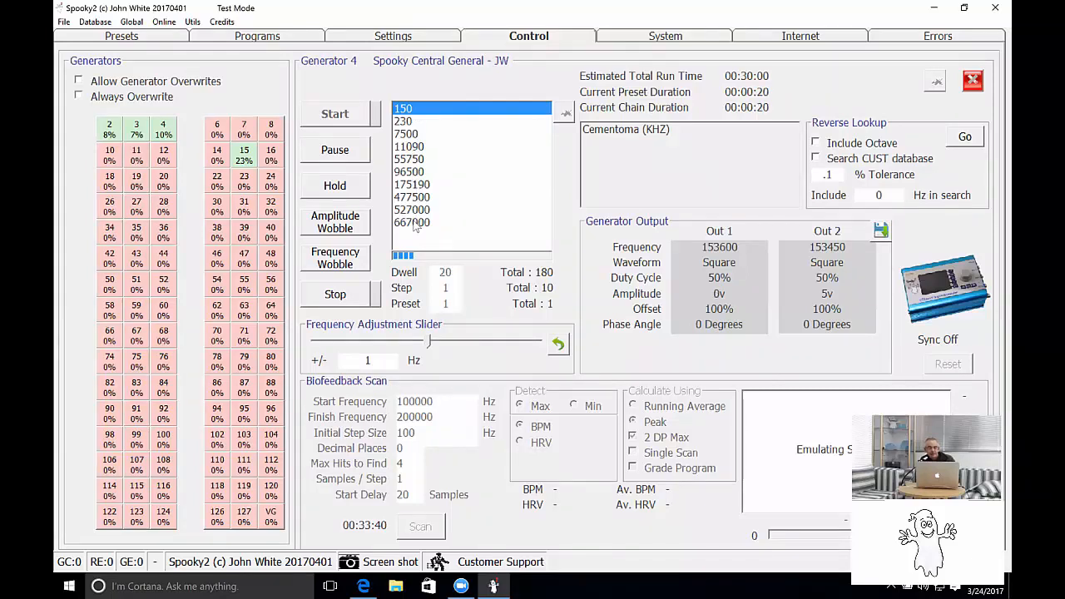
Review the system settings, the internet e-mail options and the error log
left_click(681, 37)
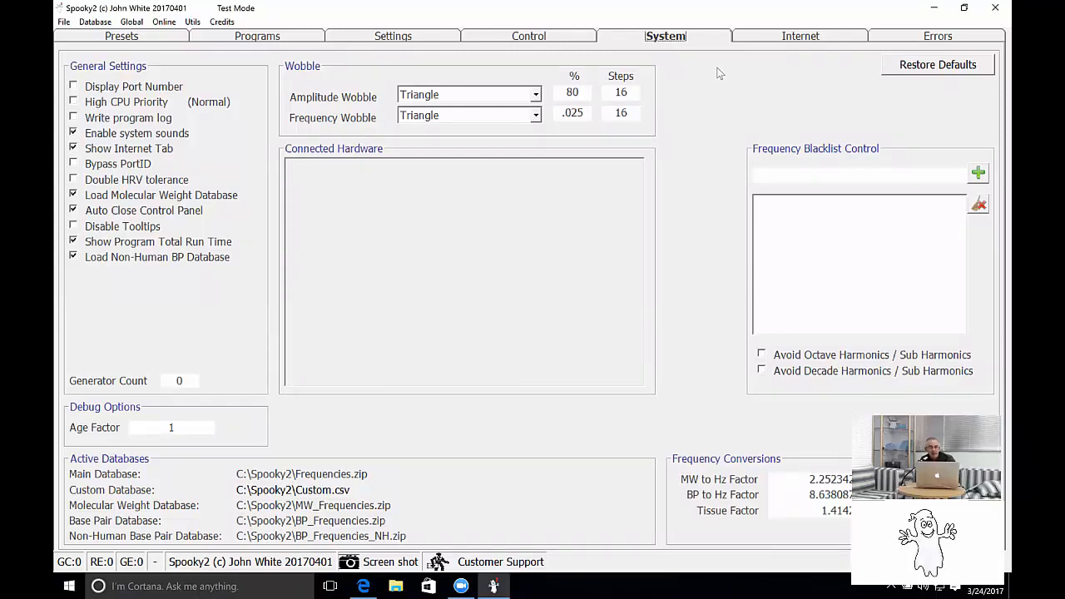
left_click(811, 41)
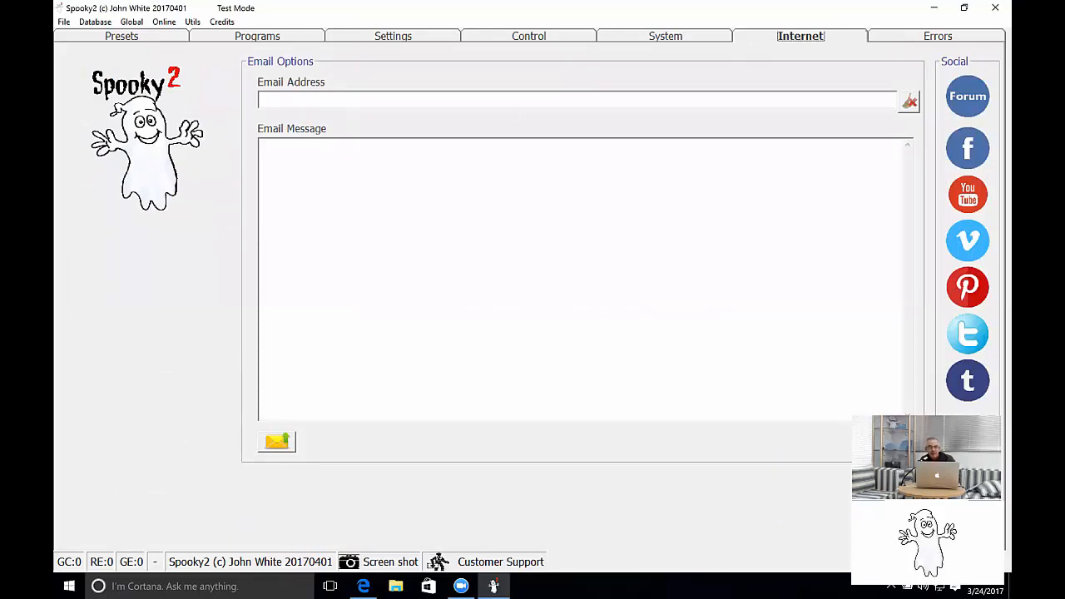
left_click(404, 99)
left_click(937, 36)
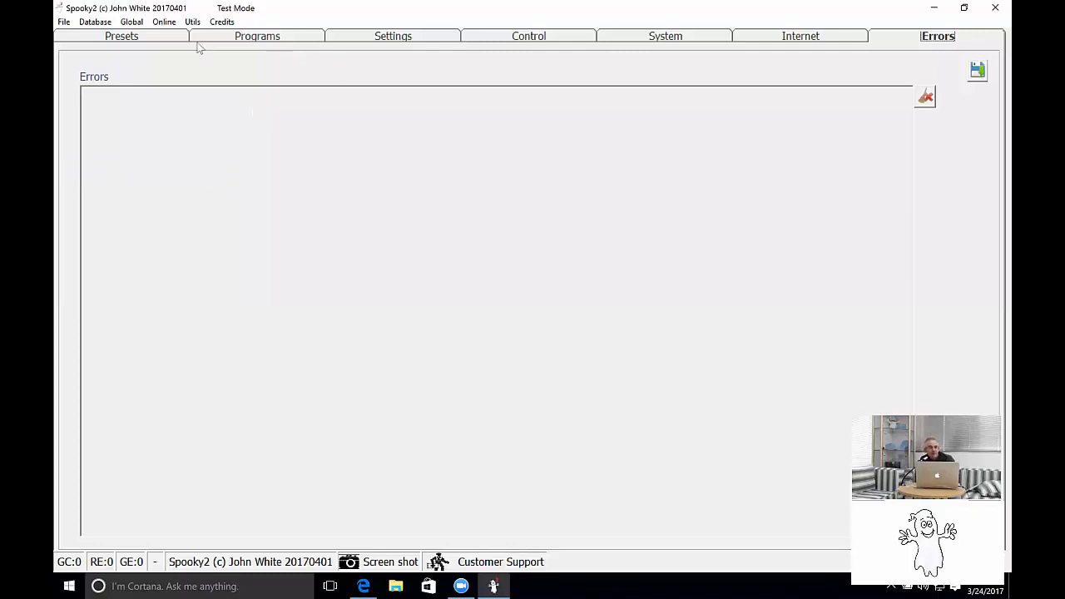
Turn the Advanced mode of the presets page off and back on to compare the available pages
left_click(148, 37)
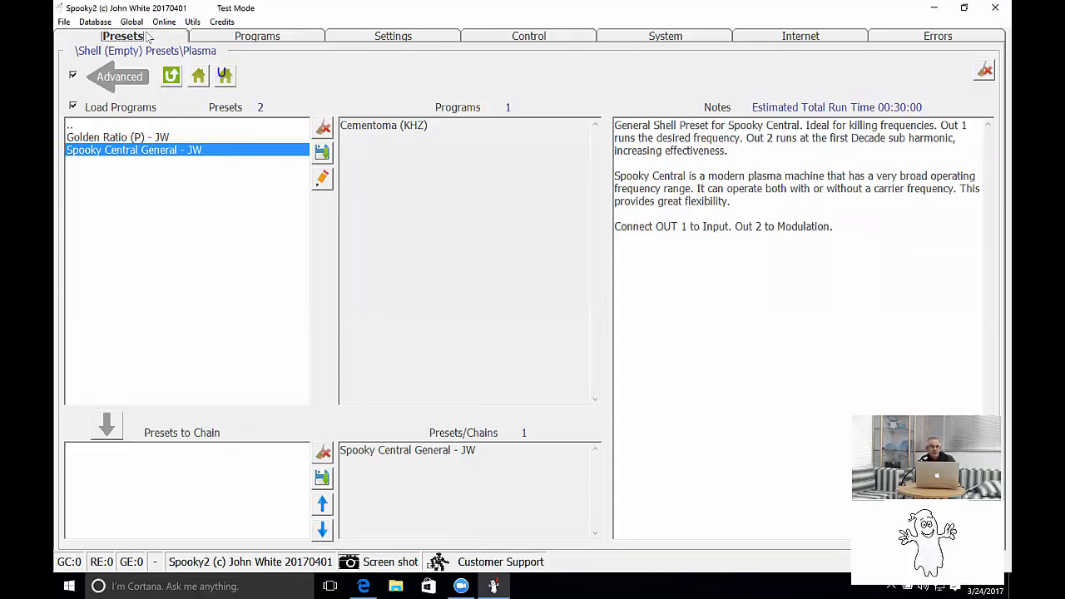
left_click(73, 77)
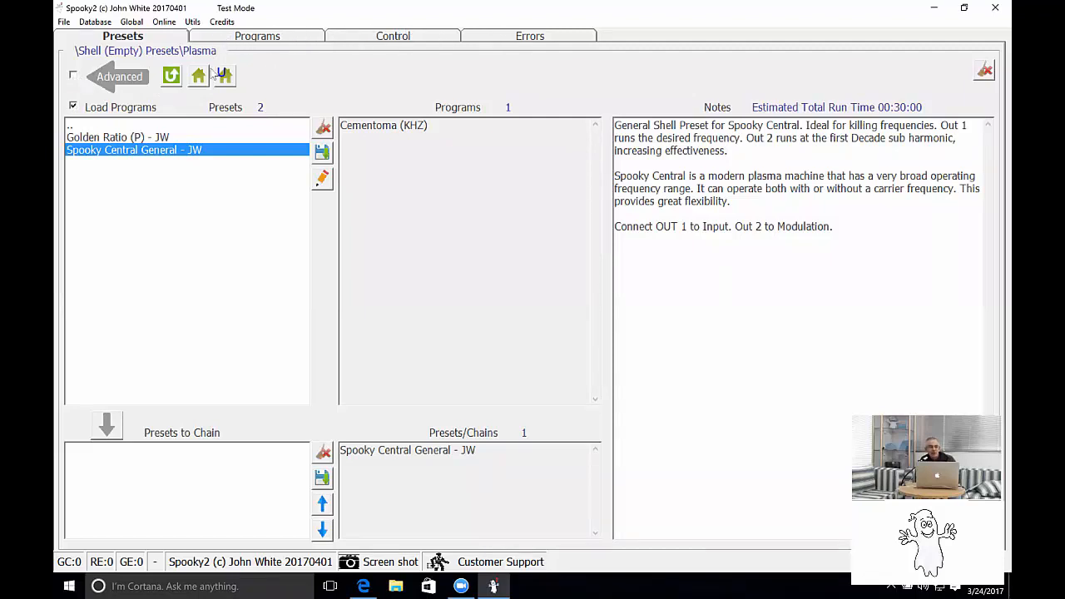
left_click(73, 76)
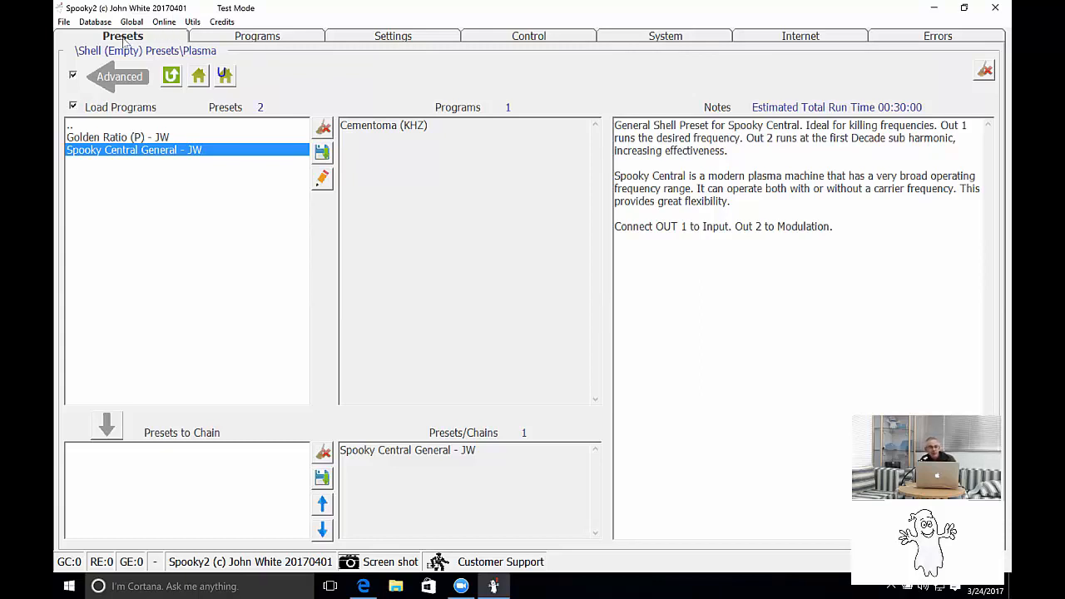
Create a spectrum sweep program named Temp with a low frequency of 100000 Hz and a high frequency of 200000 Hz
left_click(63, 23)
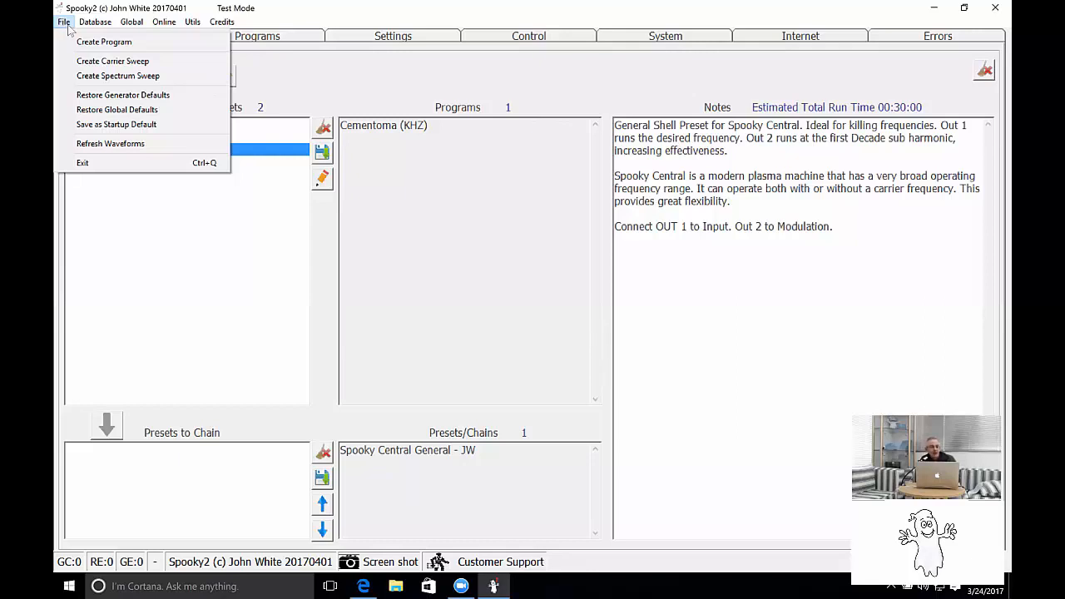
left_click(91, 78)
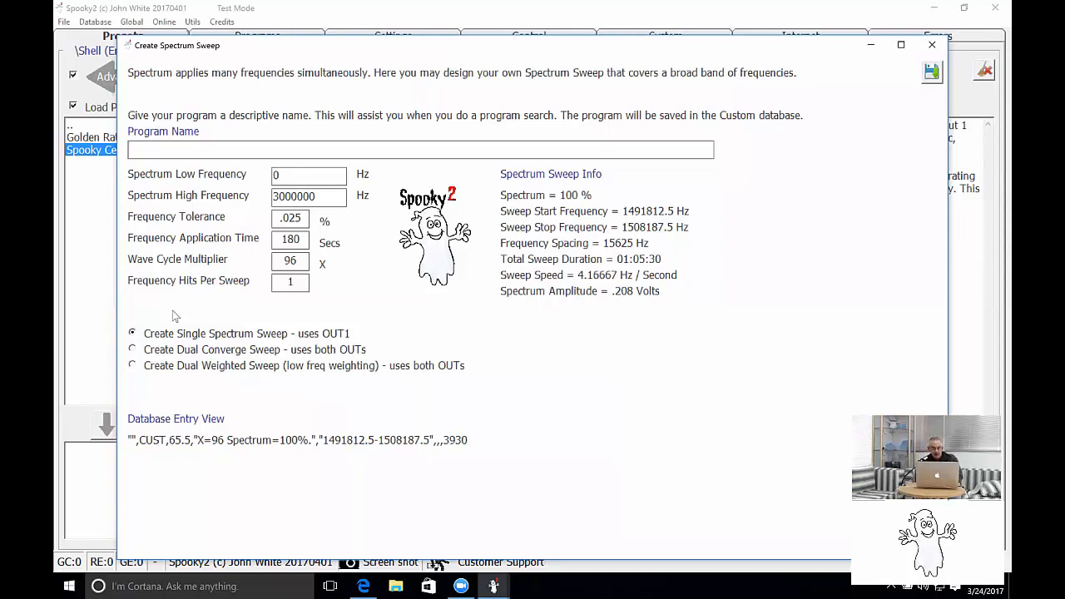
type("Temp")
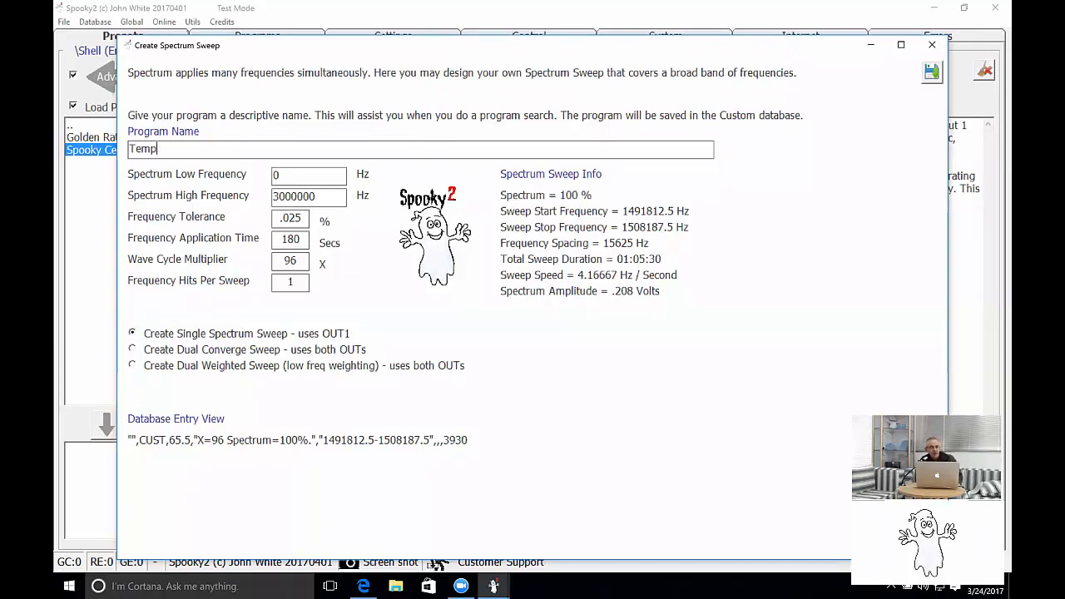
left_click(287, 175)
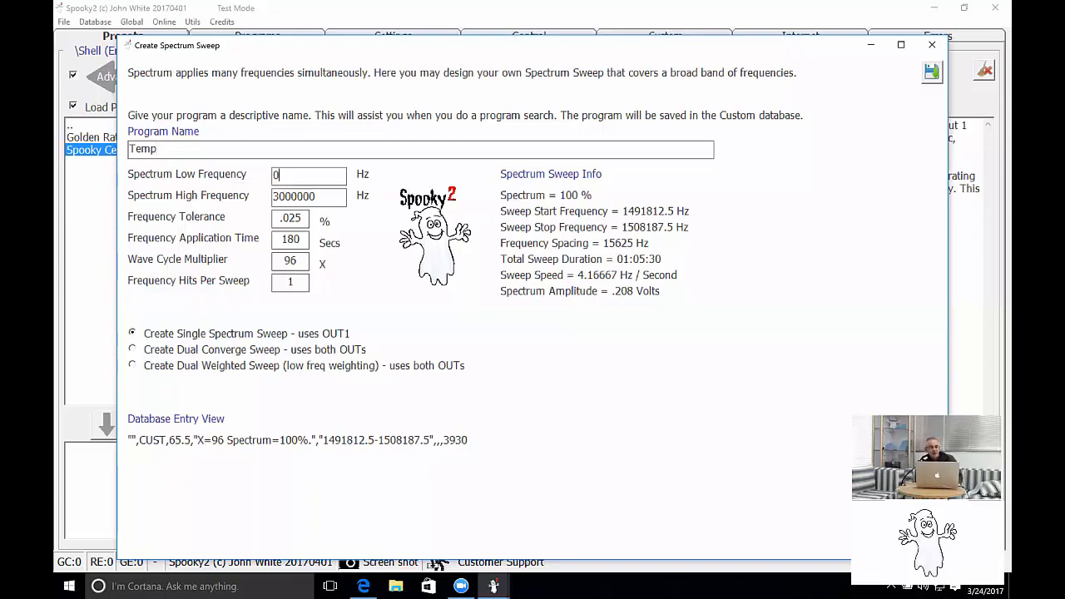
double_click(282, 174)
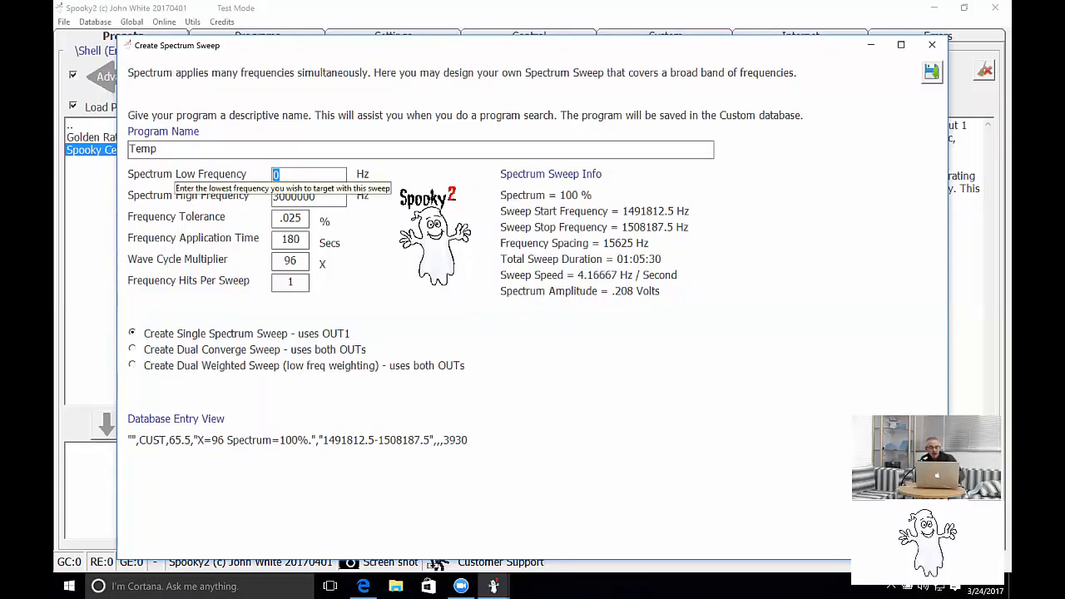
type("10000")
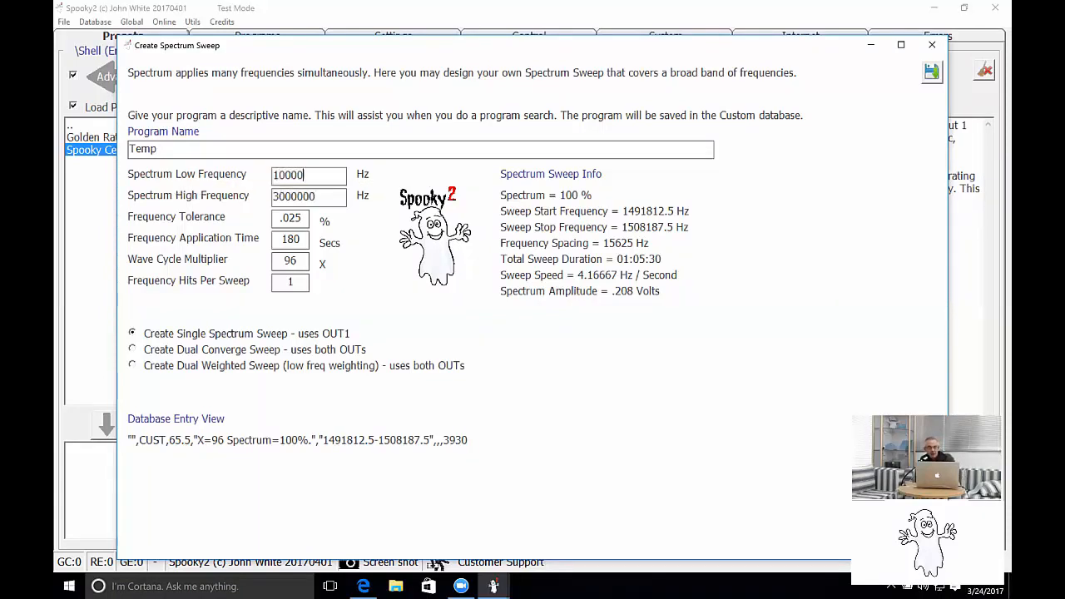
type("0")
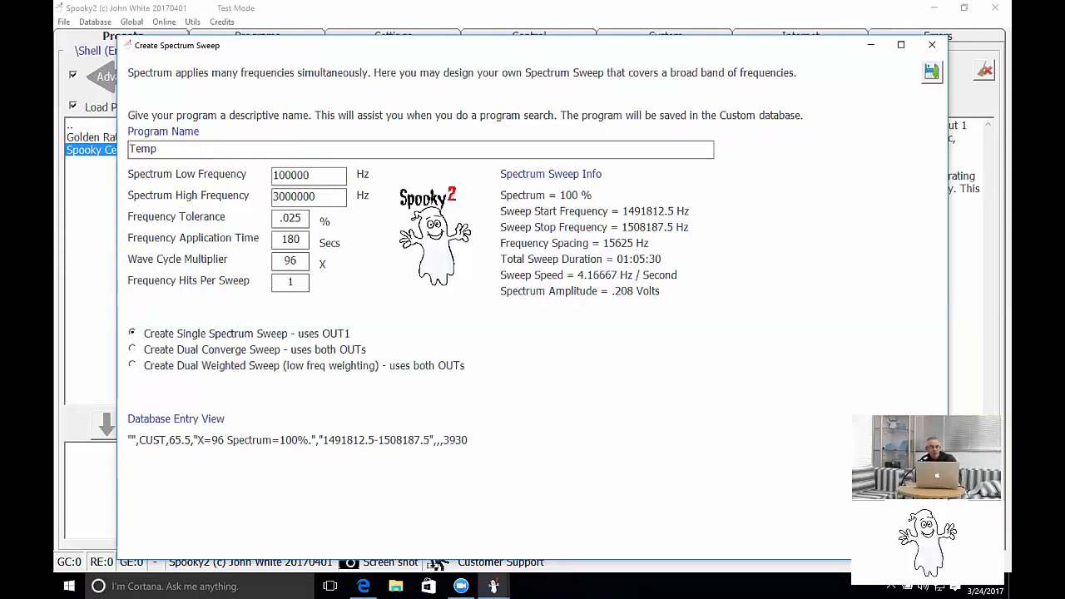
left_click_drag(319, 197, 274, 198)
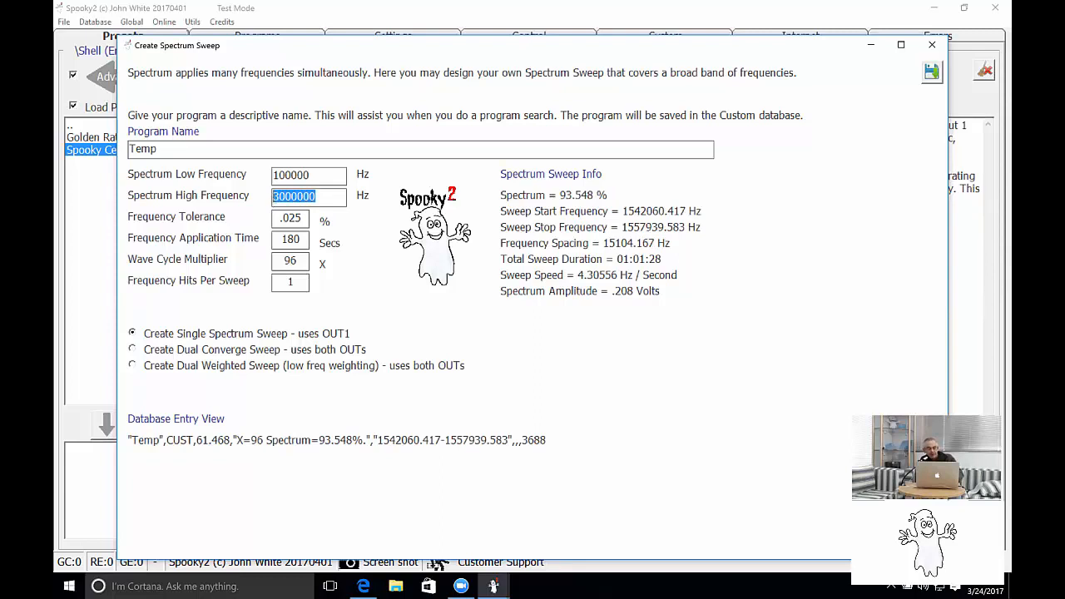
type("200000")
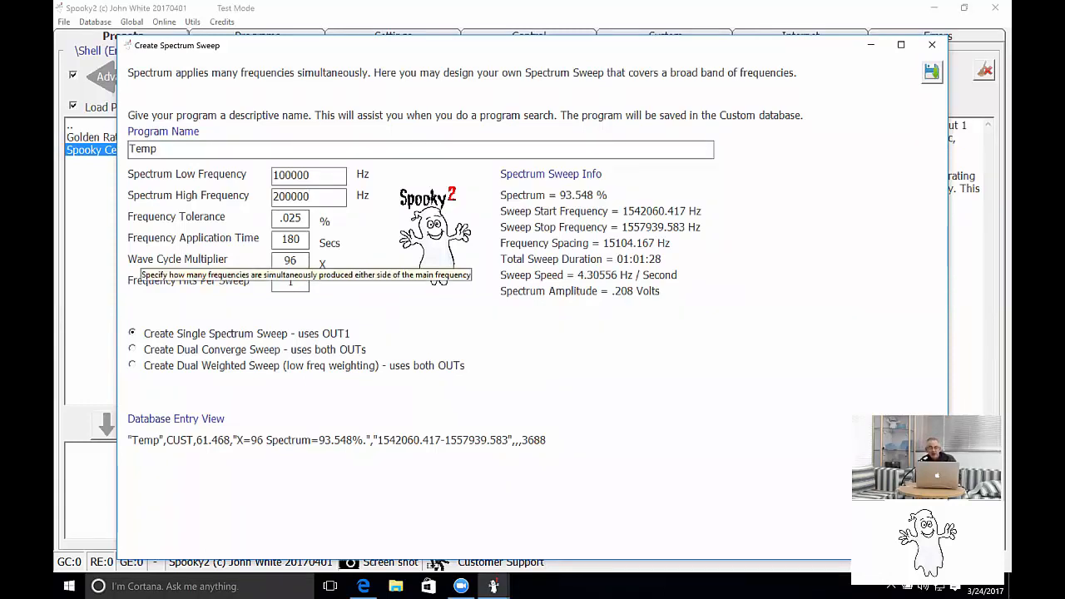
Set the Temp sweep's Wave Cycle Multiplier to 32
left_click(301, 260)
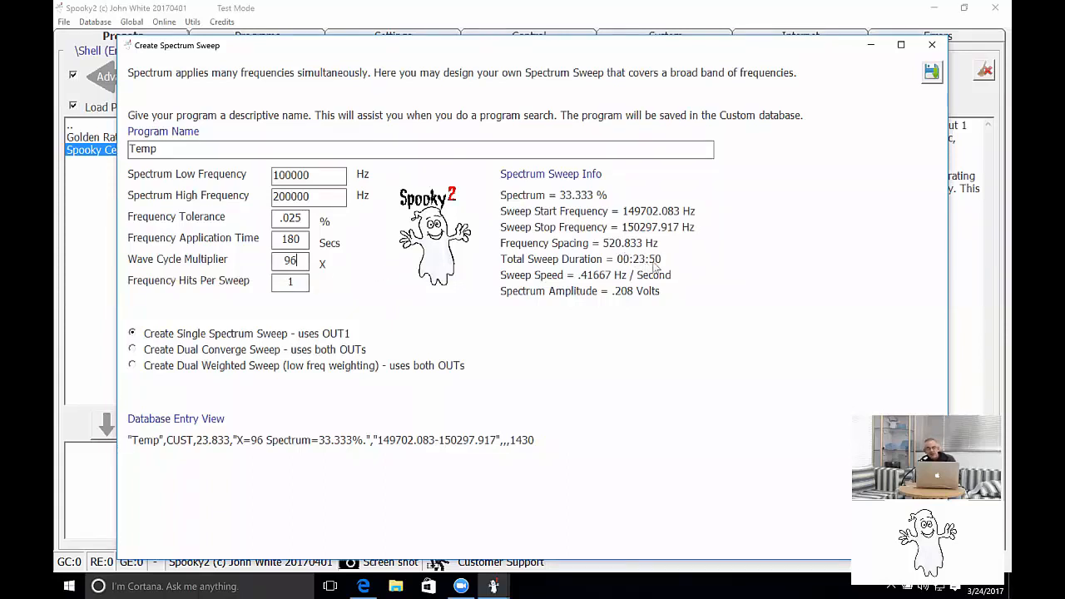
double_click(290, 261)
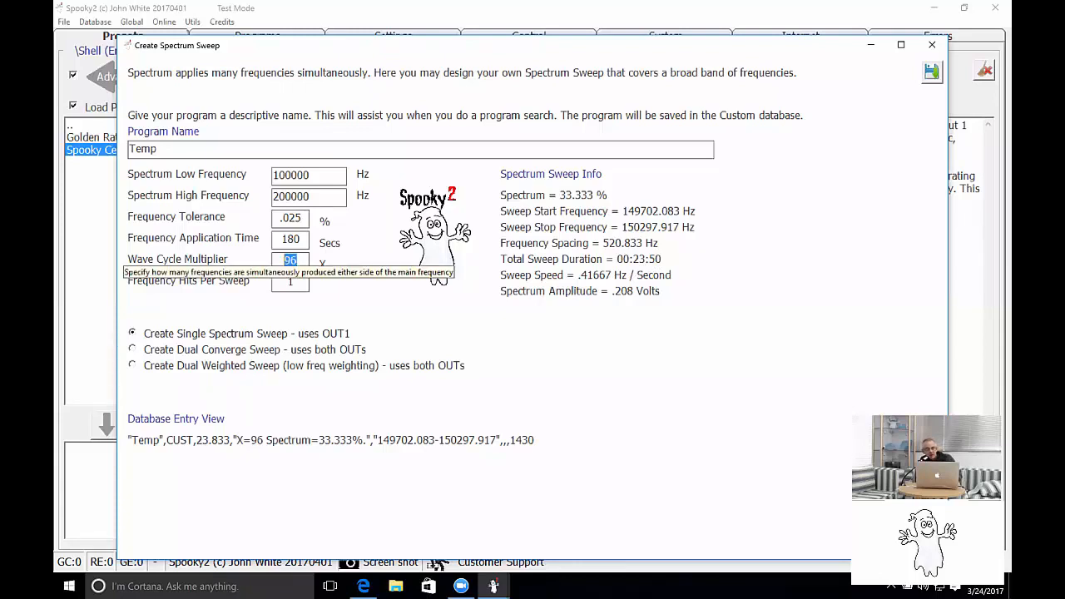
type("32")
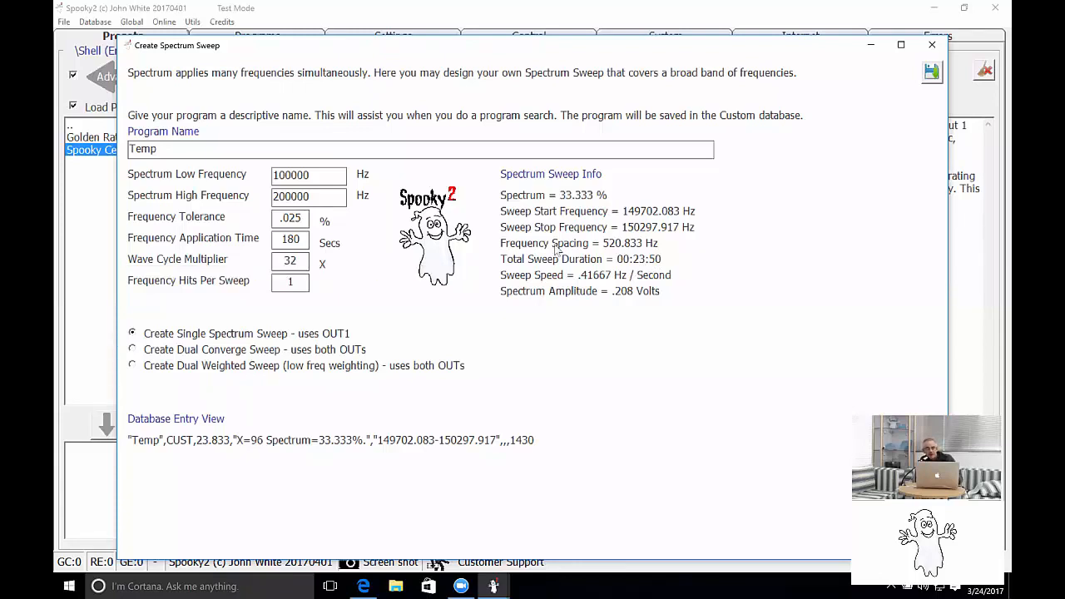
key("Tab")
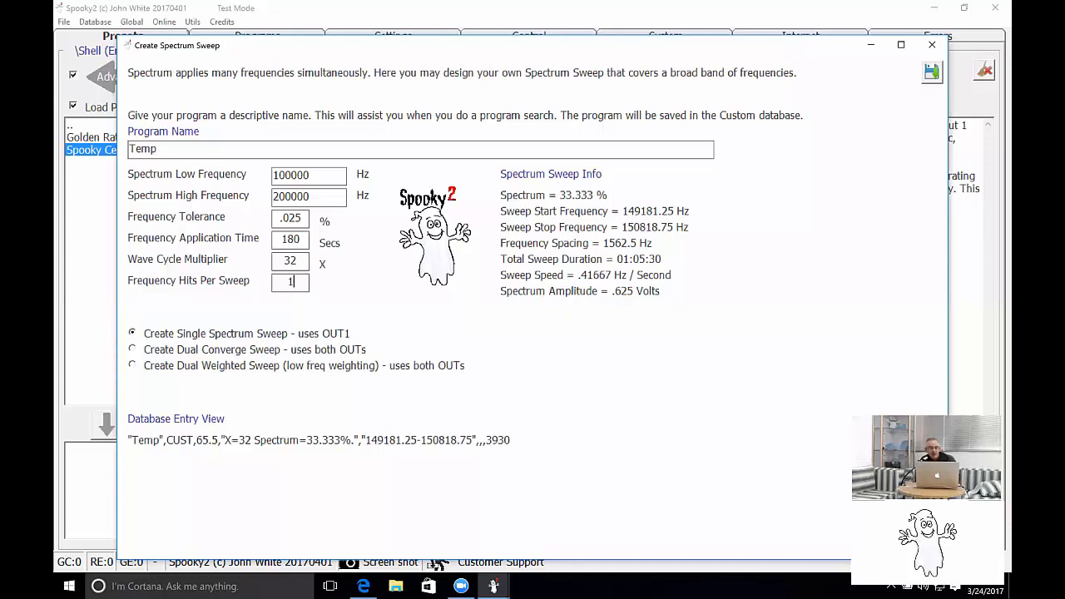
Set the Frequency Hits Per Sweep to 2 and save the Temp sweep to the Custom database
double_click(290, 281)
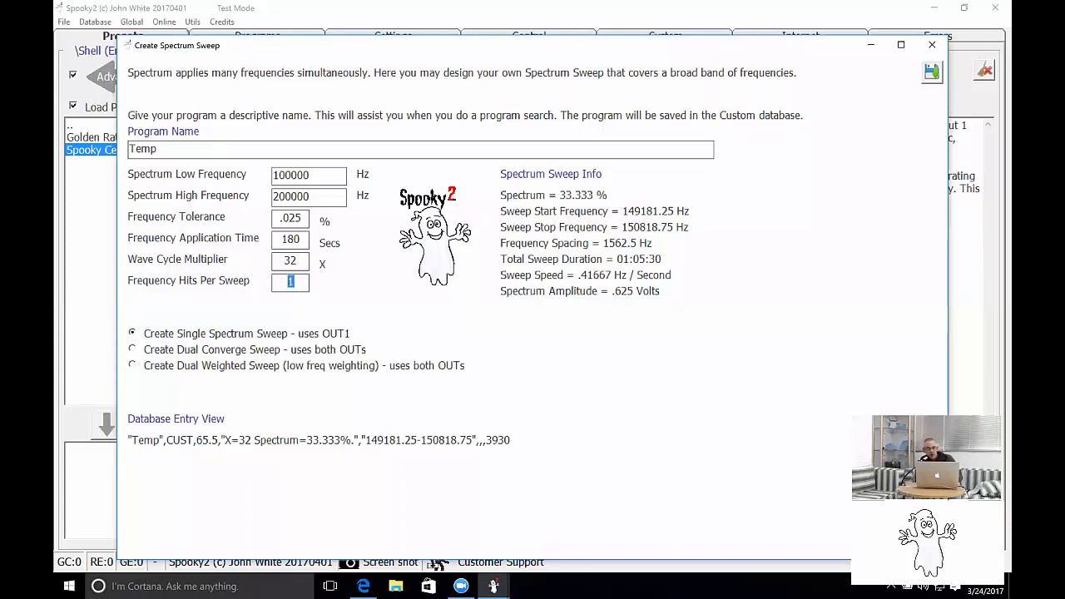
type("2")
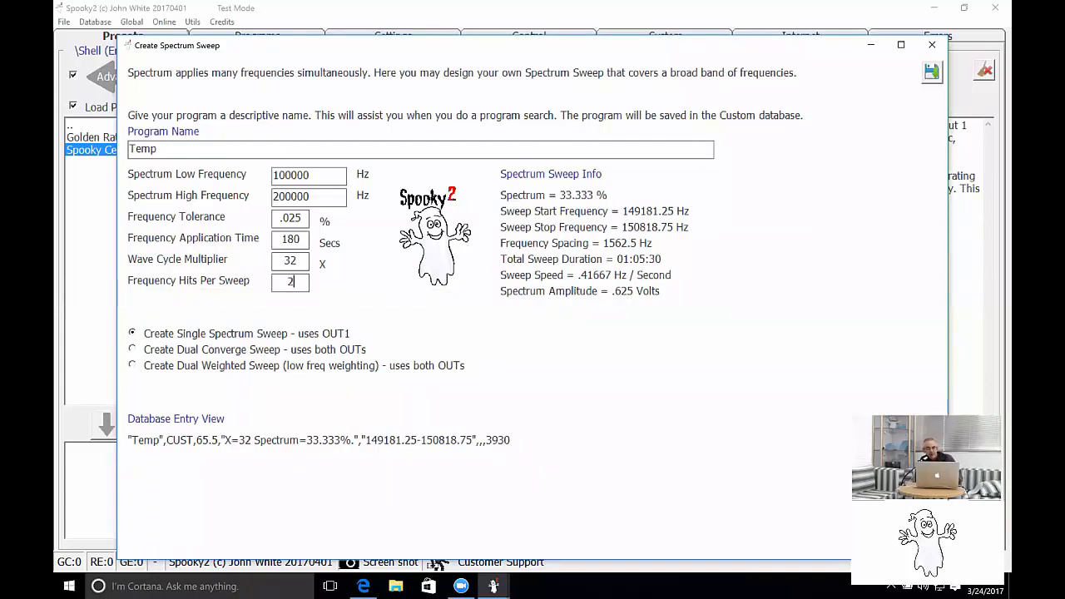
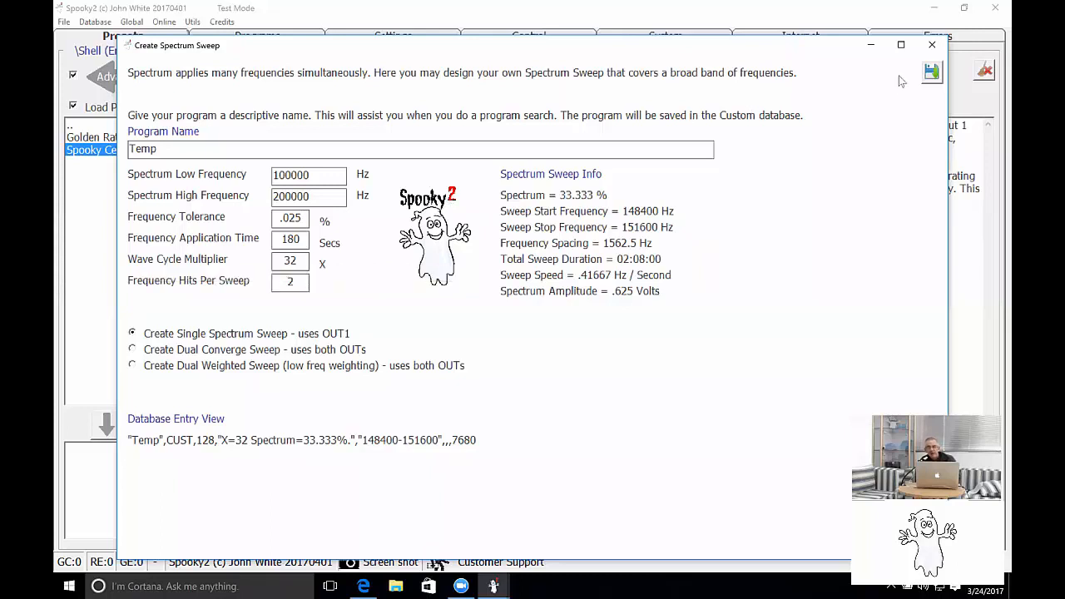
left_click(931, 73)
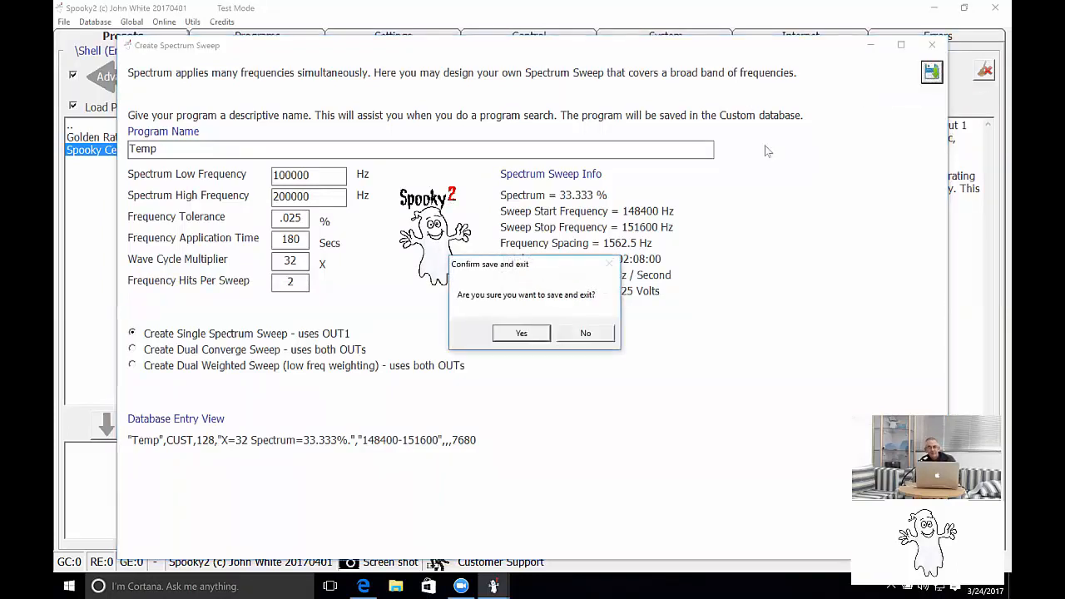
left_click(514, 335)
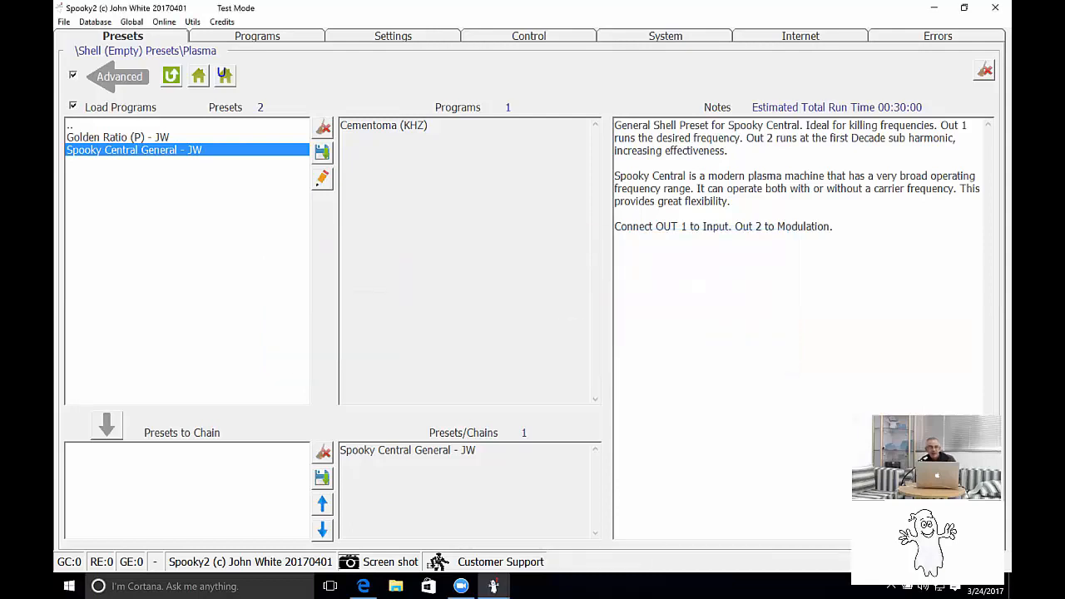
Search the program databases for "temp" and select the custom Temp sweep to read its description
left_click(255, 38)
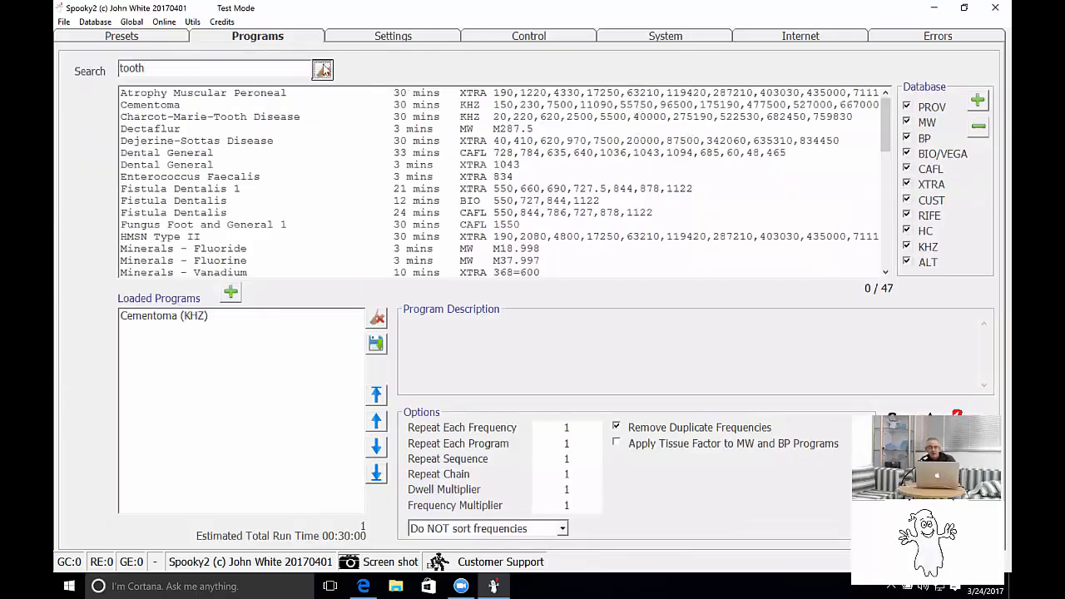
left_click(322, 70)
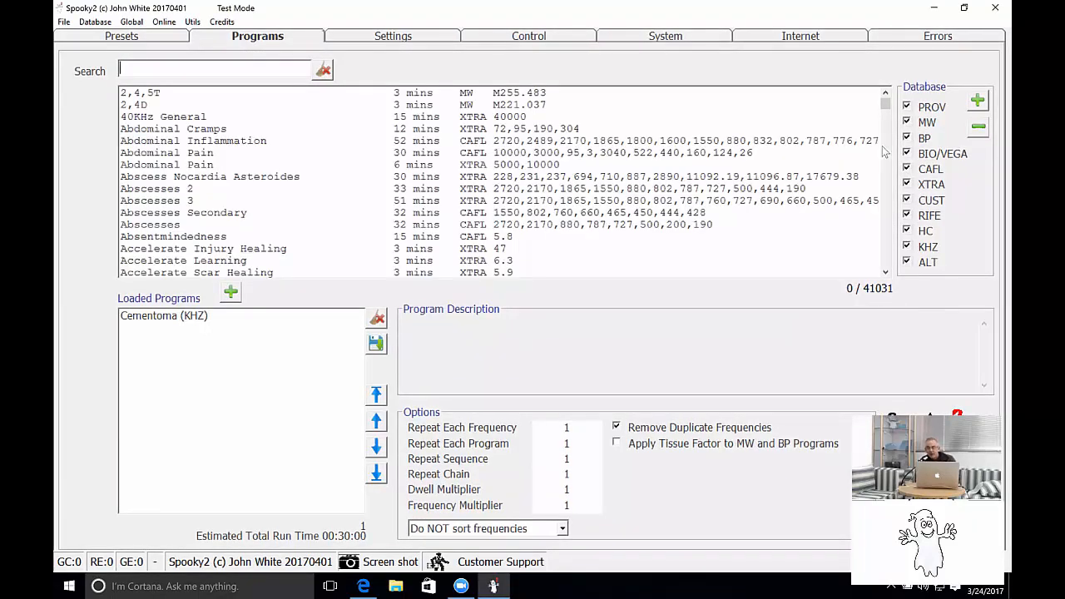
left_click_drag(887, 108, 883, 175)
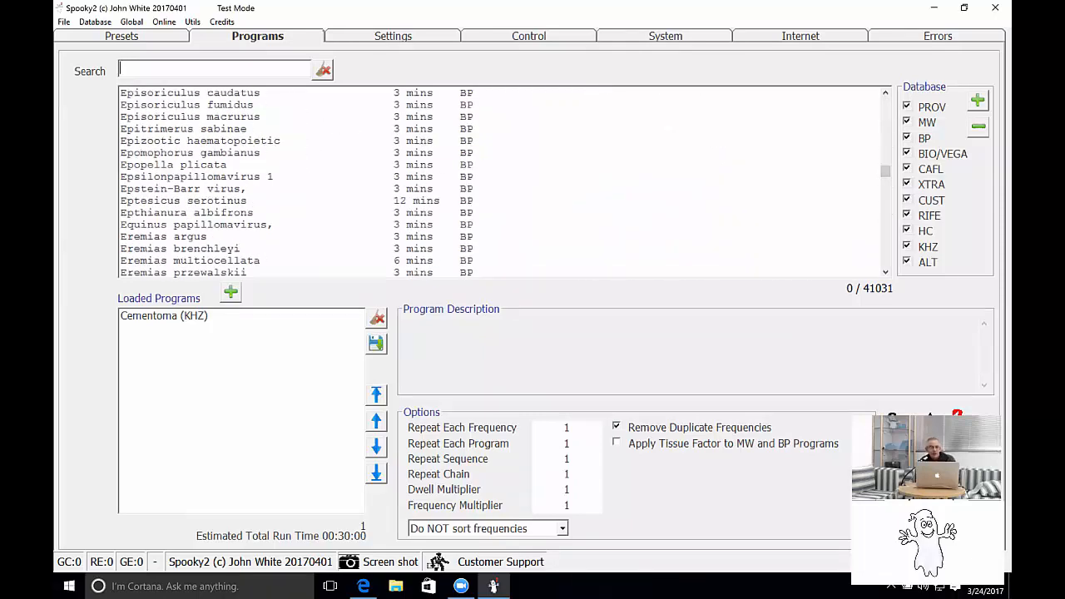
type("temp")
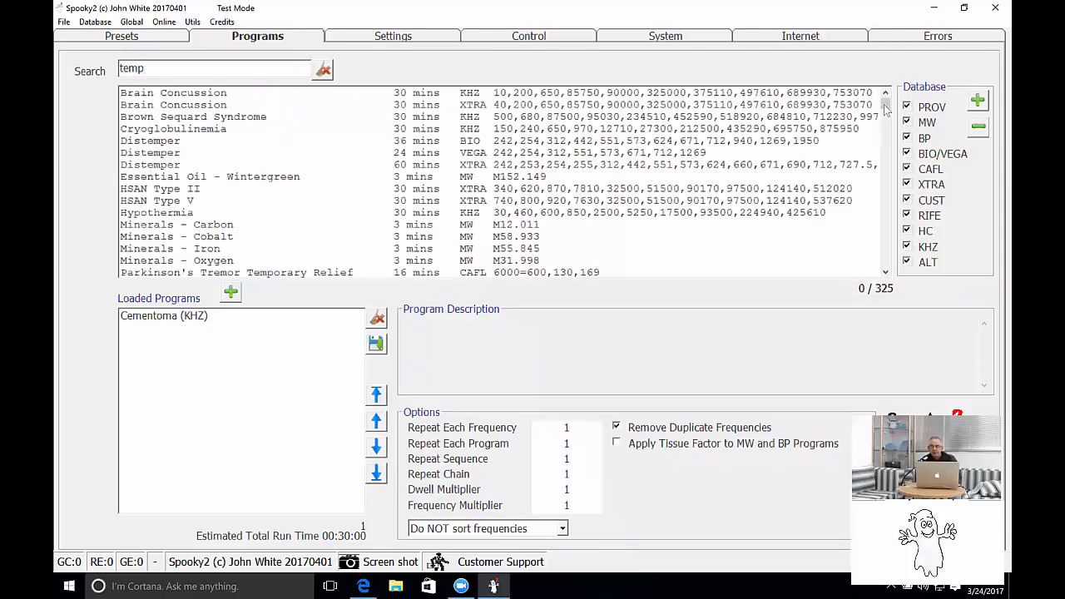
mouse_move(886, 110)
left_mouse_down()
mouse_move(878, 263)
mouse_move(885, 113)
left_mouse_up()
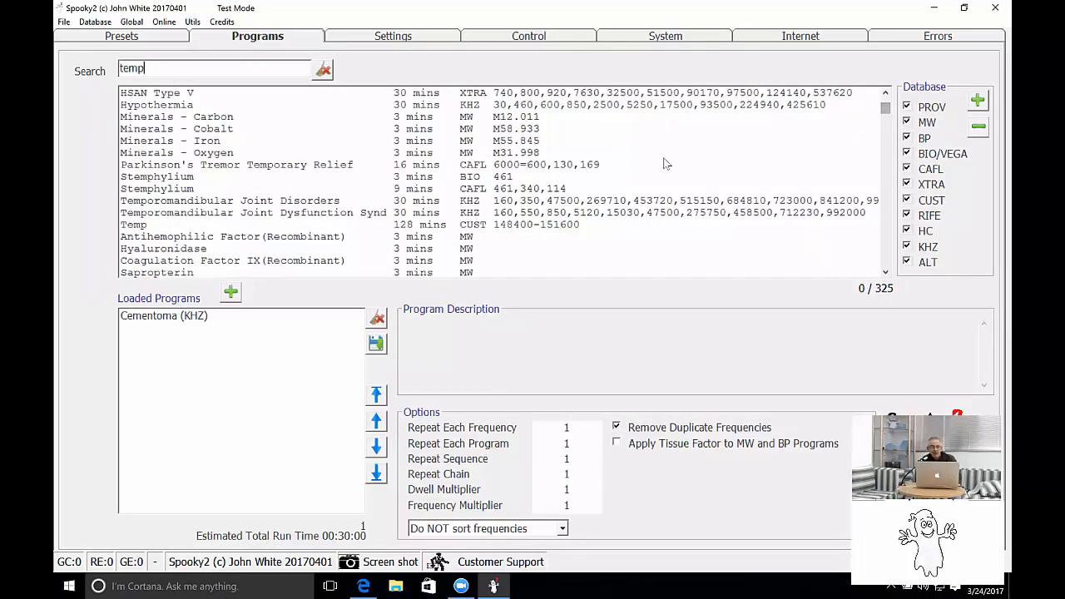
left_click(140, 226)
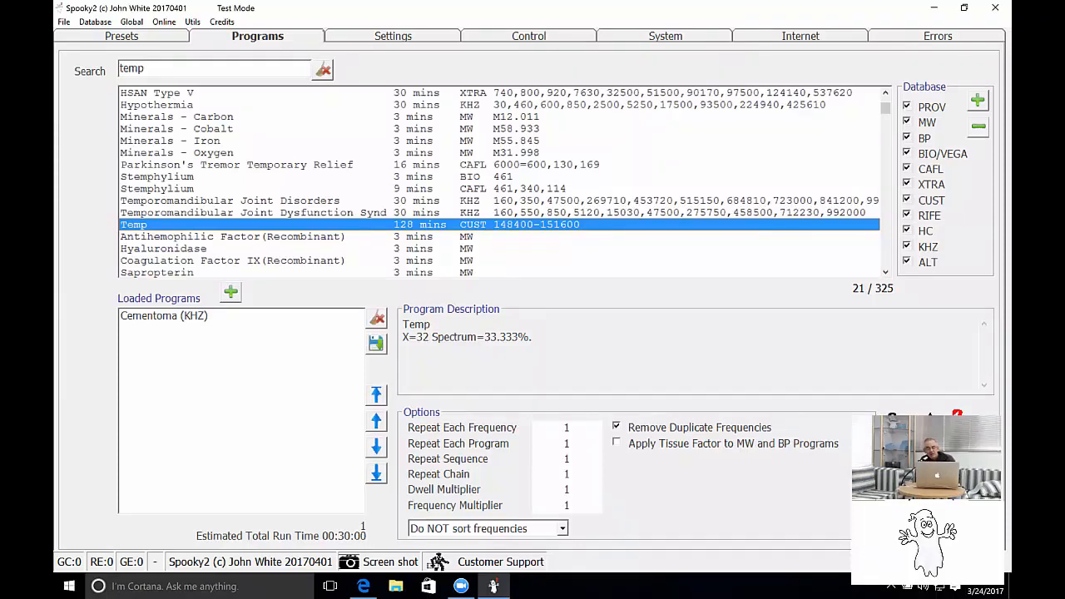
Set the square waveform's X multiplier to 32 and its spectrum to 33.3333%
left_click(402, 40)
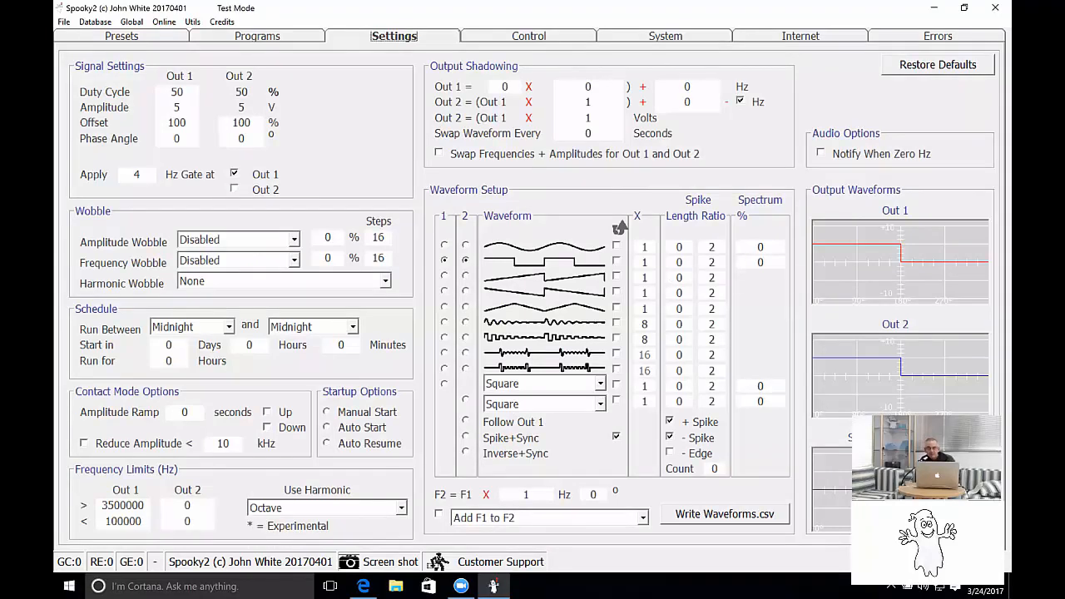
left_click(648, 262)
double_click(644, 262)
type("32")
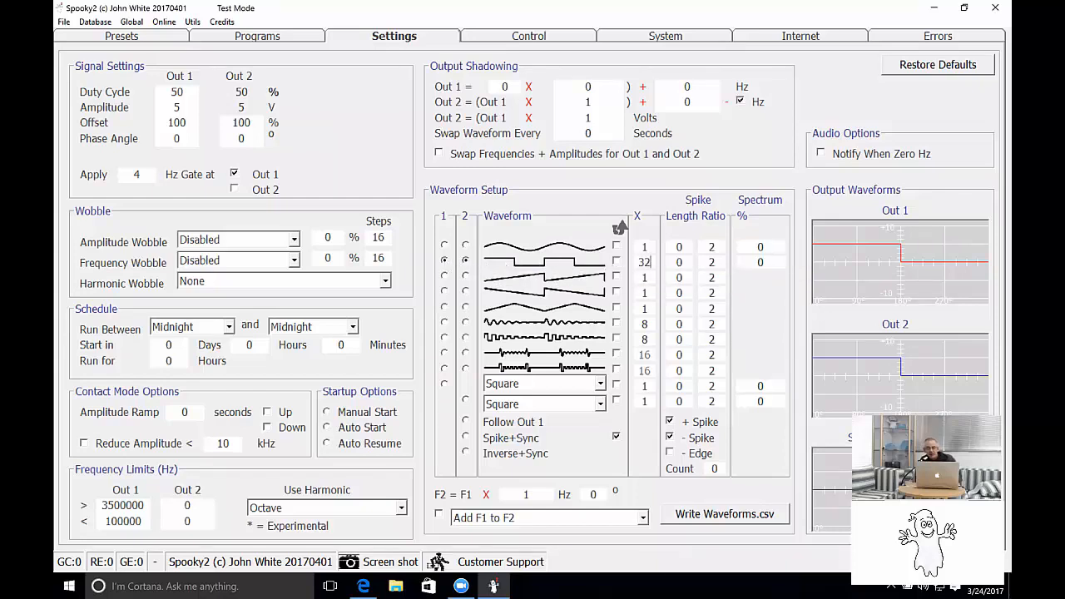
key("Tab")
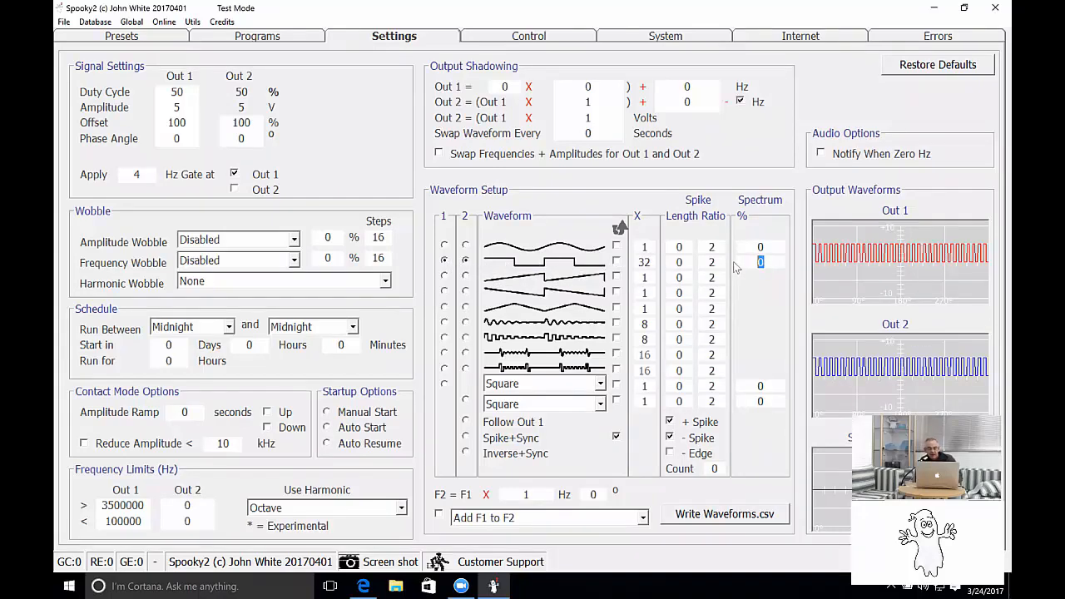
type("33.3333")
key("Tab")
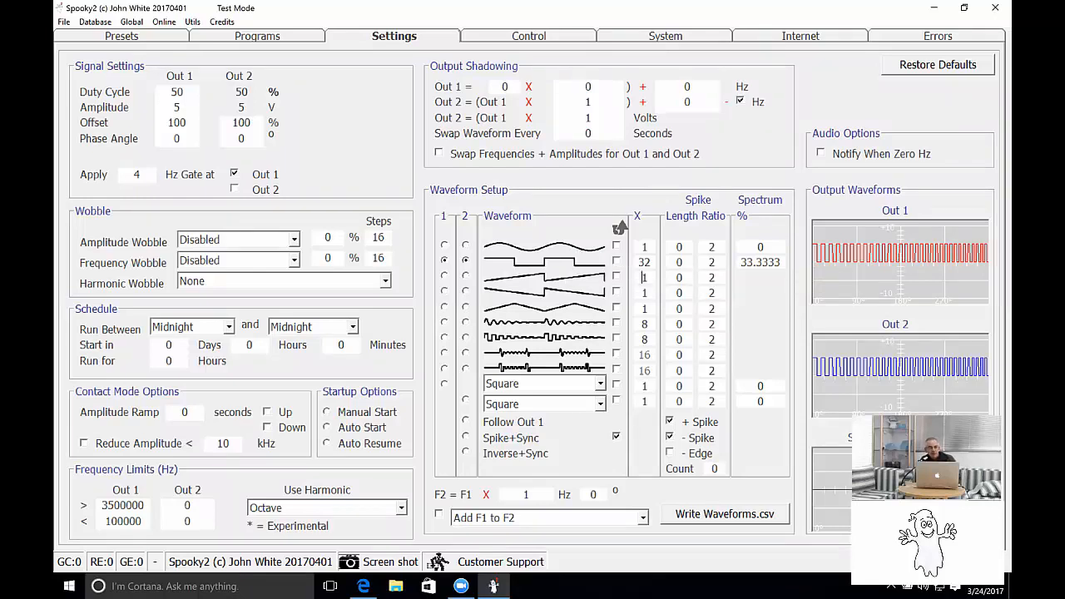
Set the signal amplitude to 20 V, entering it for Out 1
double_click(177, 108)
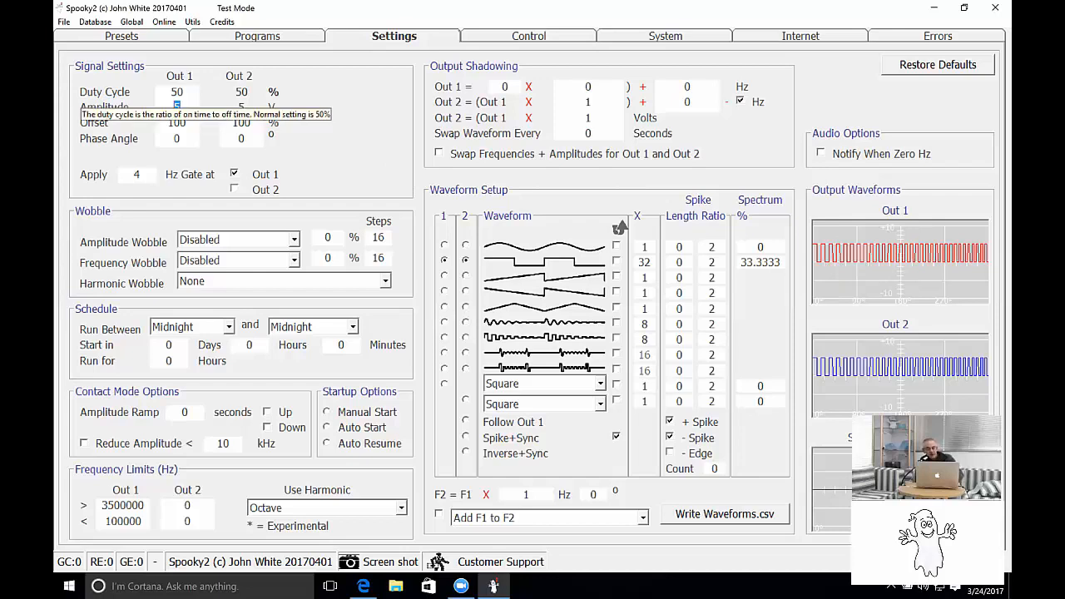
type("20")
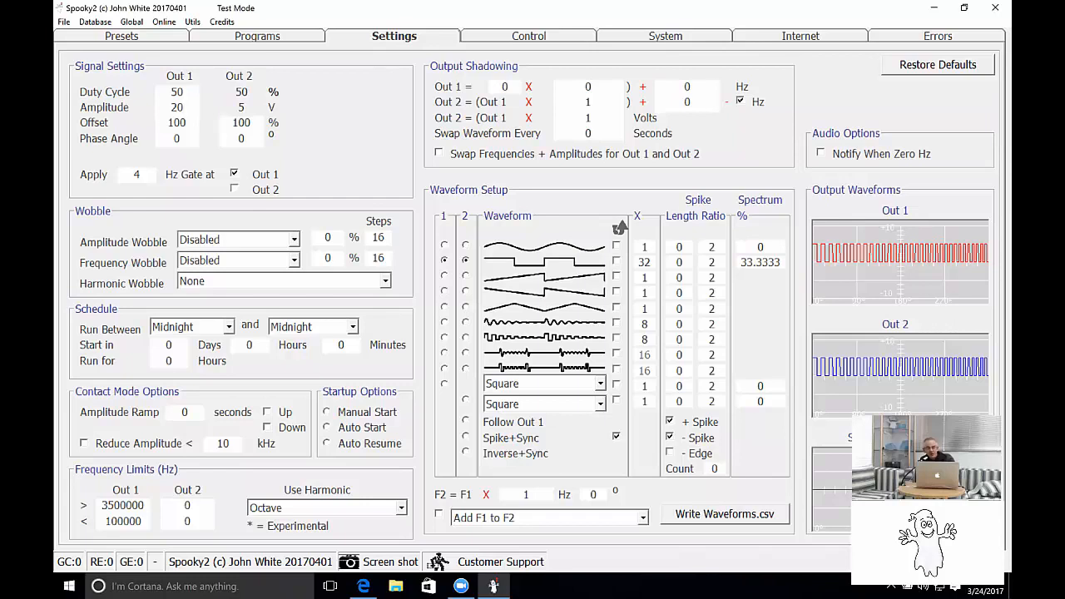
key("Return")
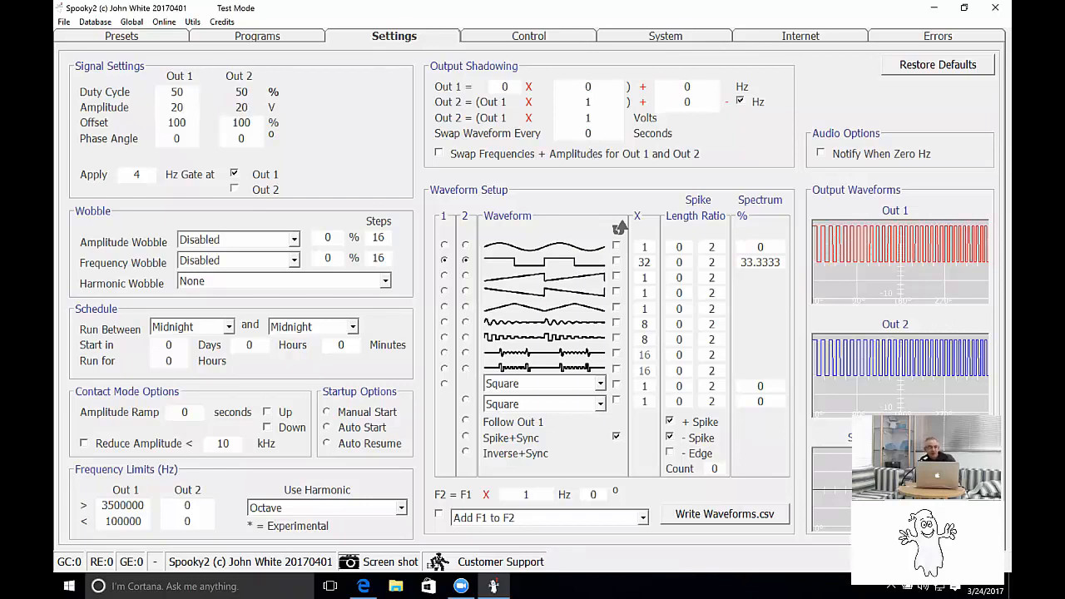
Set the offset of both outputs to 0% and change the Out 2 waveform to Inverse+Sync
left_click_drag(187, 122, 150, 126)
type("0")
key("Return")
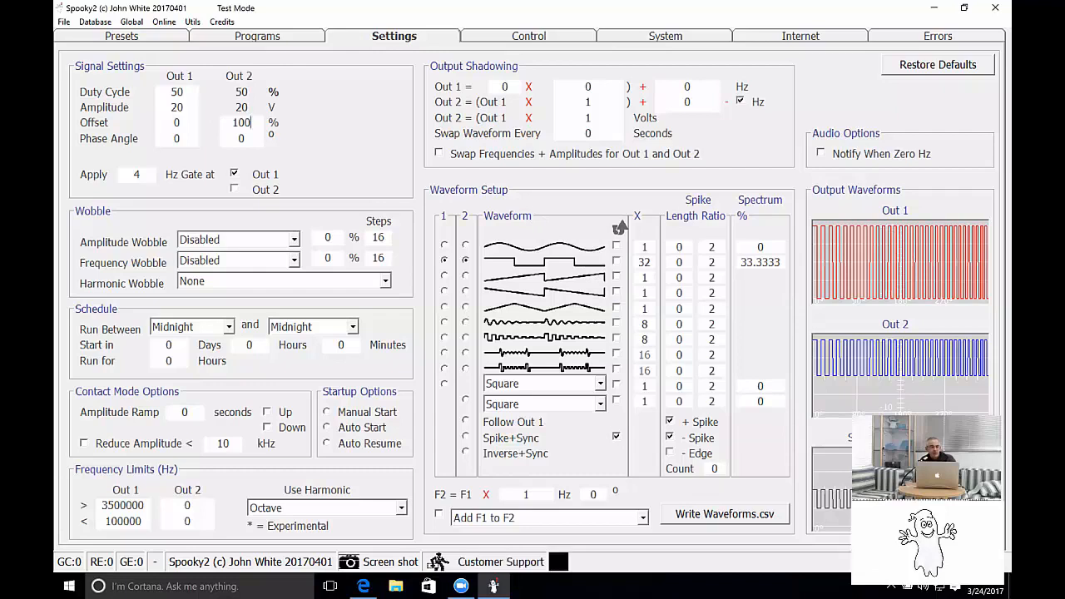
double_click(243, 122)
type("0")
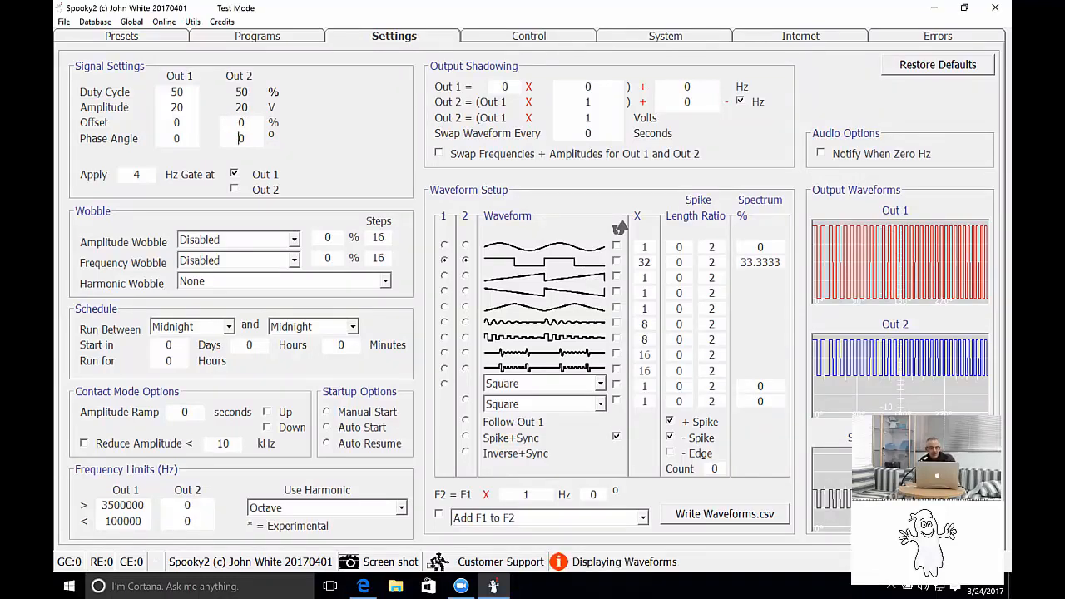
left_click(465, 453)
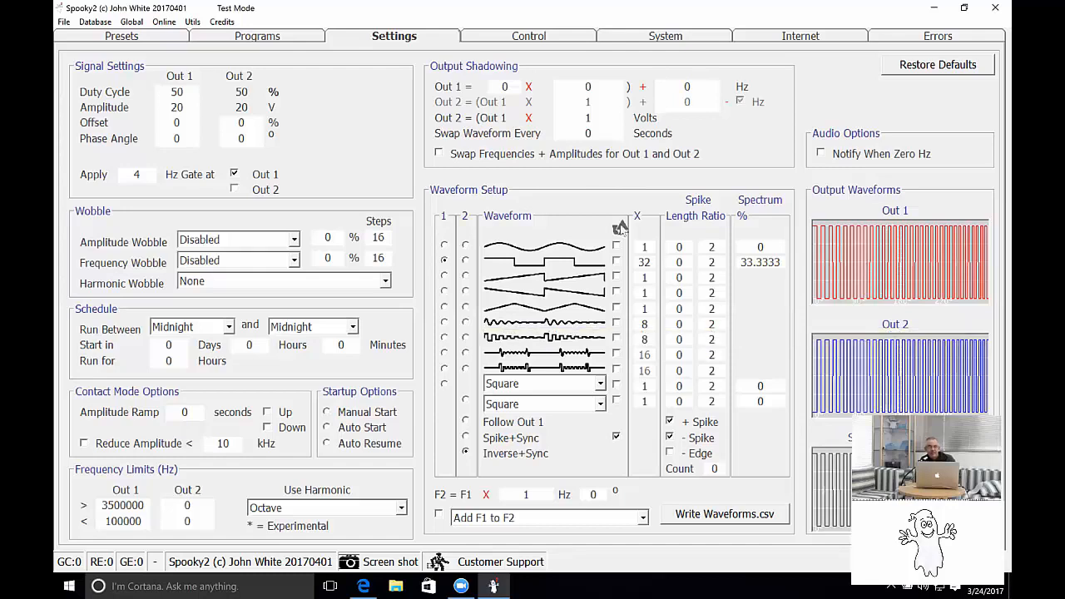
Allow generator overwrites and send the current Spooky Central General setup to generator 6
left_click(525, 38)
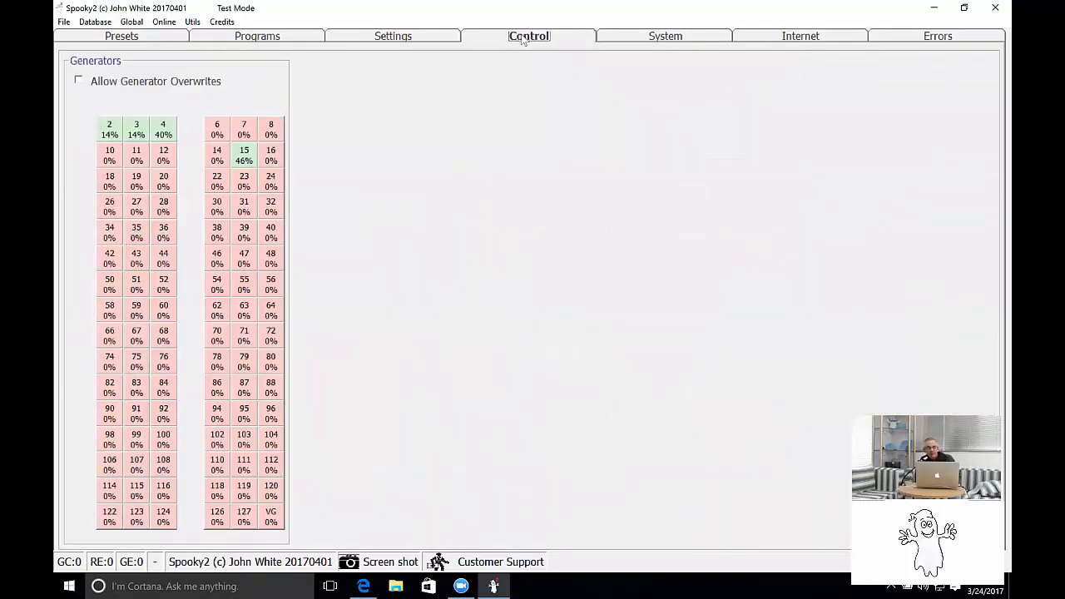
left_click(79, 81)
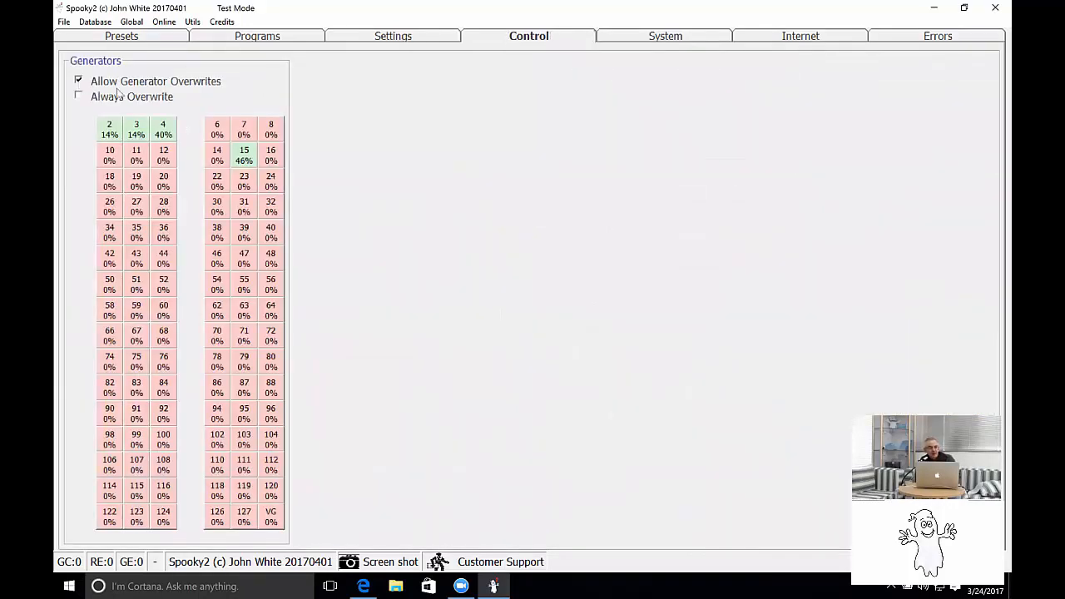
left_click(218, 127)
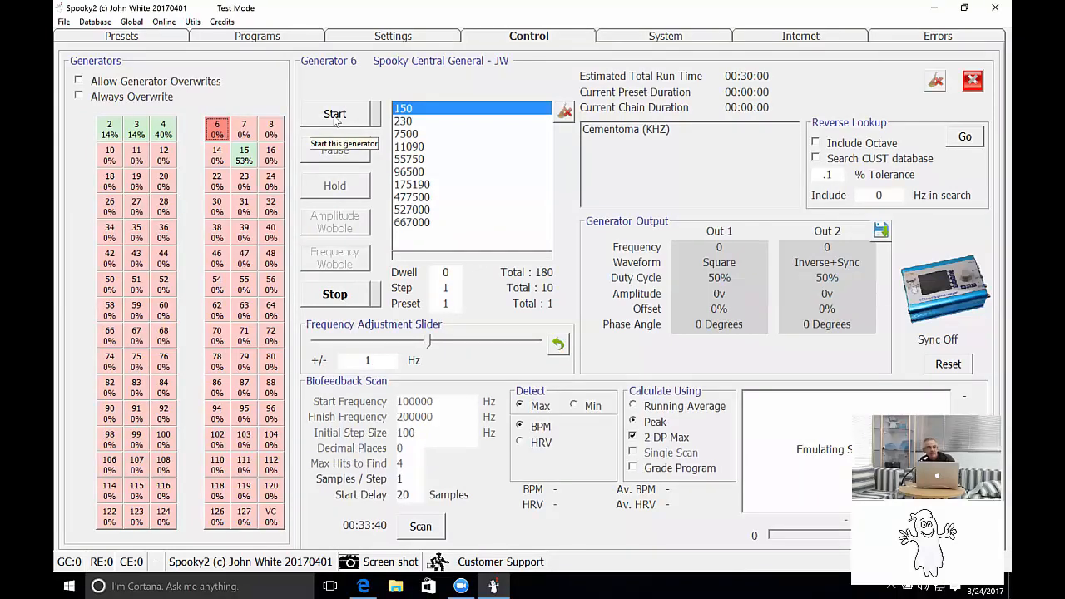
Clear Cementoma from the loaded programs and overwrite generator 6 with the emptied preset
left_click(260, 38)
left_click(377, 319)
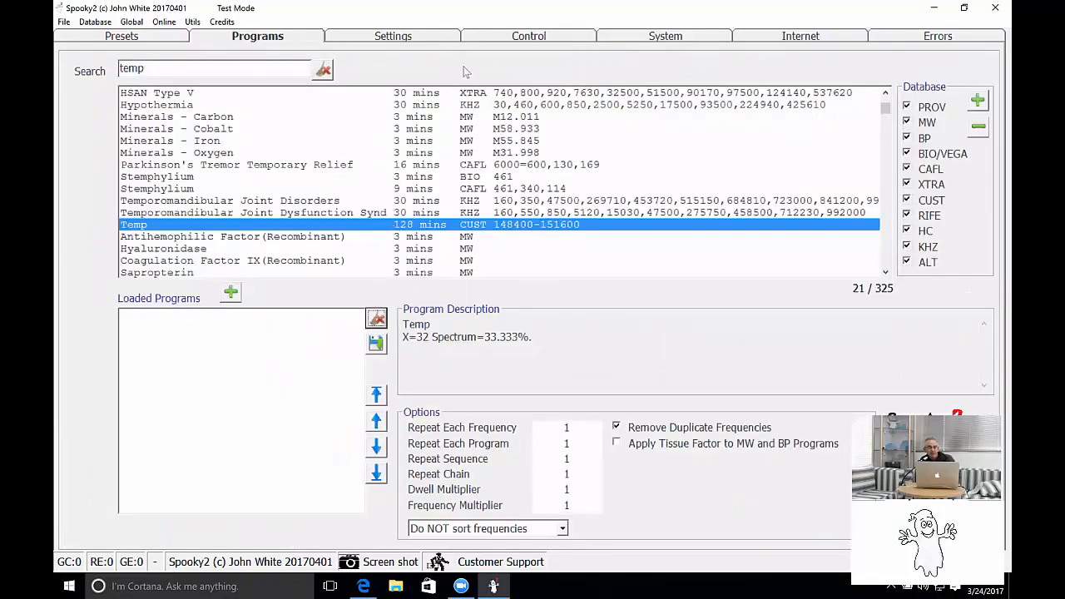
left_click(499, 37)
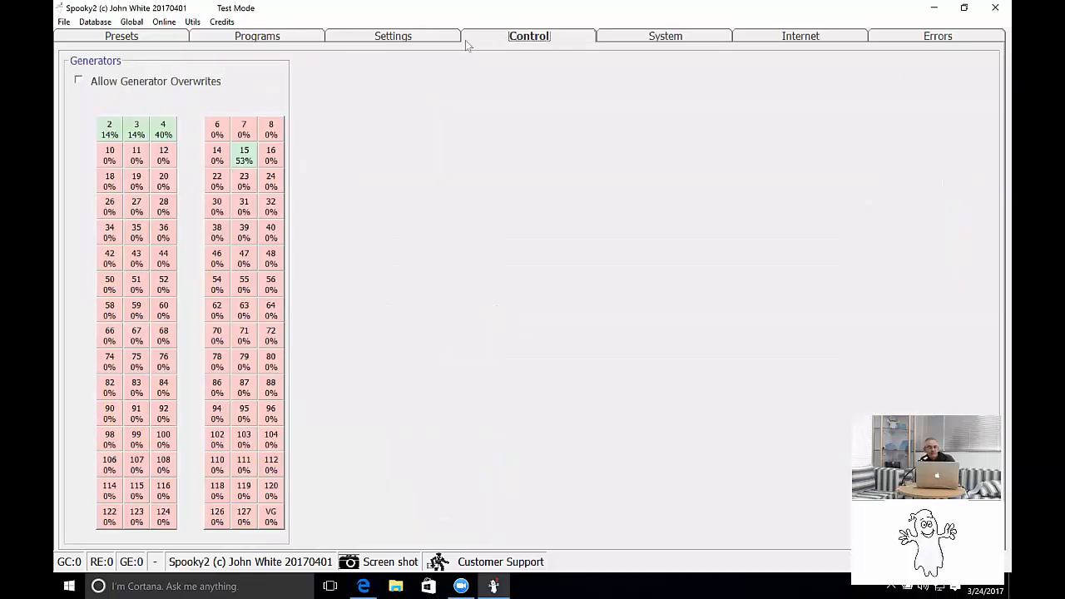
left_click(78, 79)
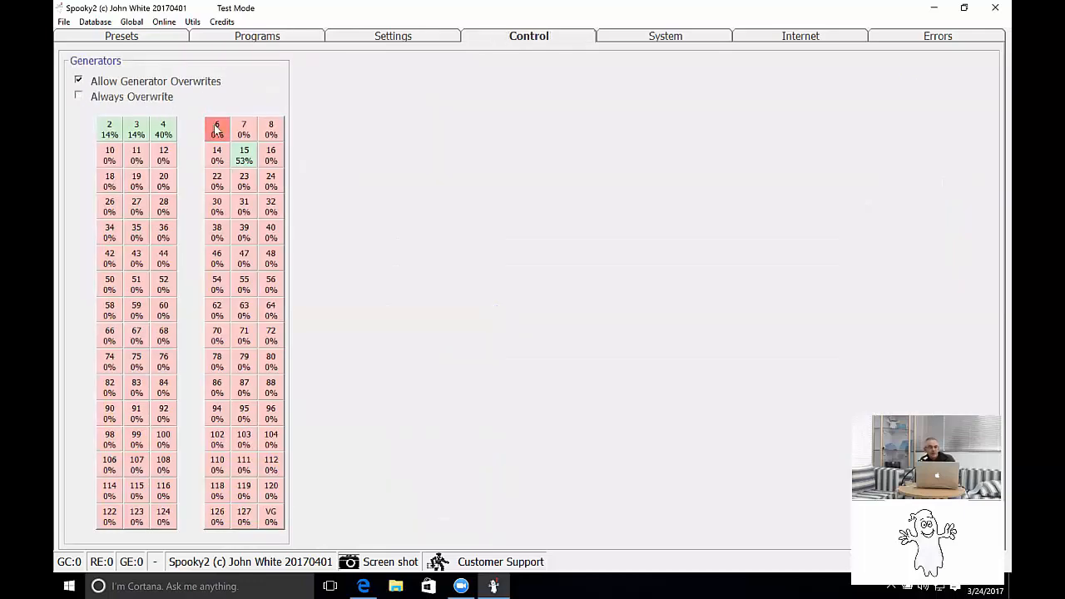
left_click(216, 129)
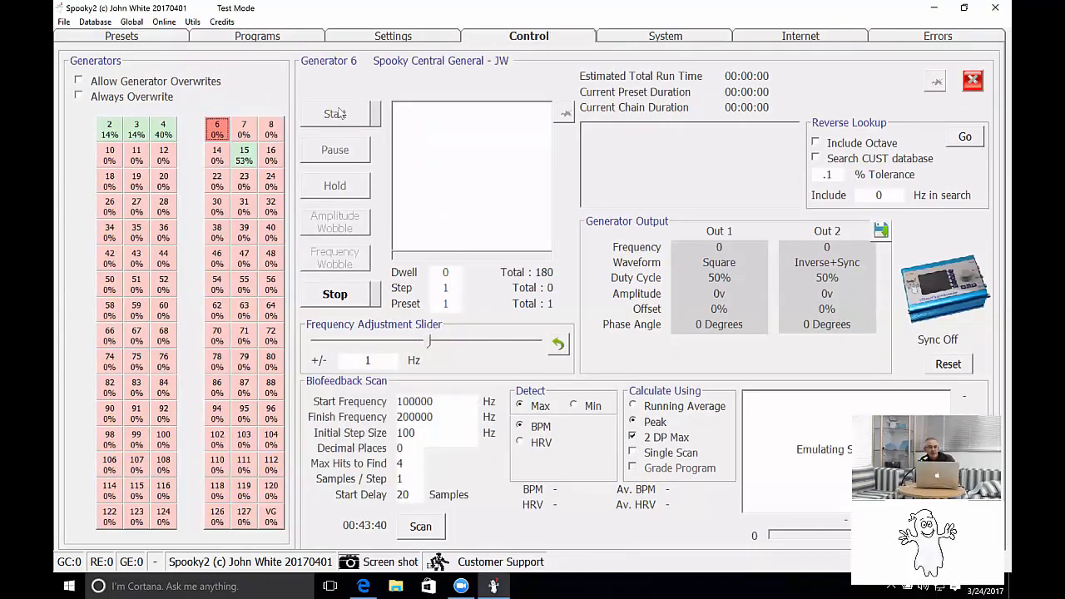
Load the custom Temp program into generator 6, allowing the overwrite, and start the generator
left_click(260, 40)
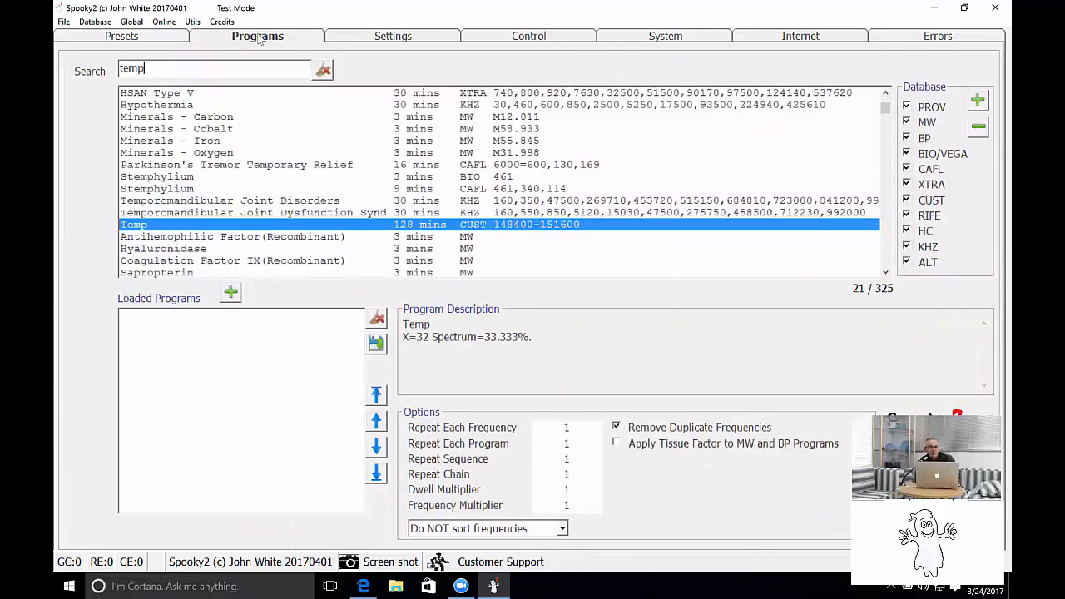
double_click(136, 224)
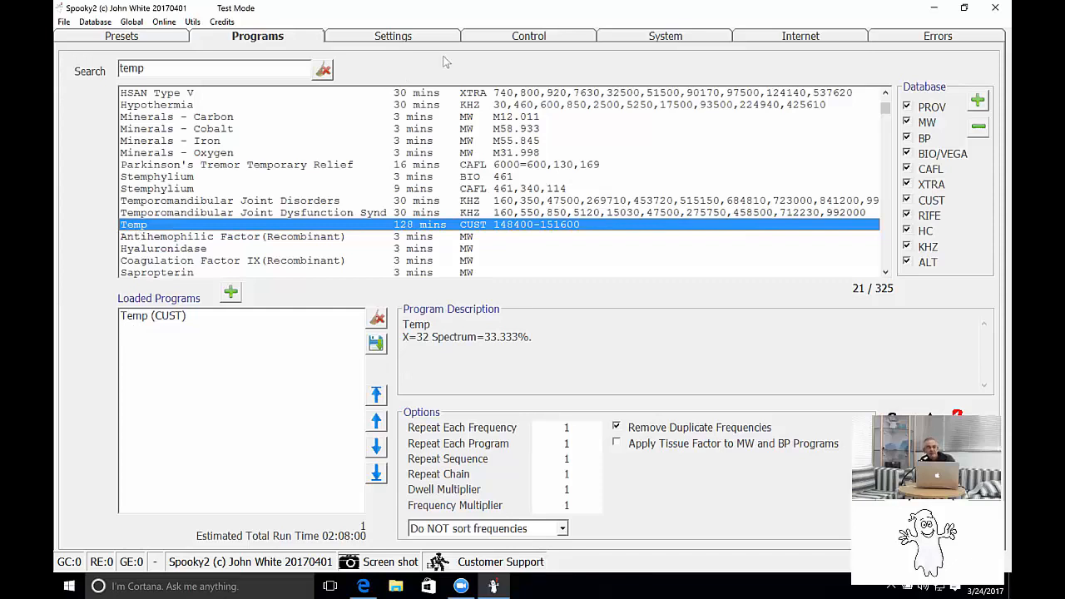
left_click(505, 39)
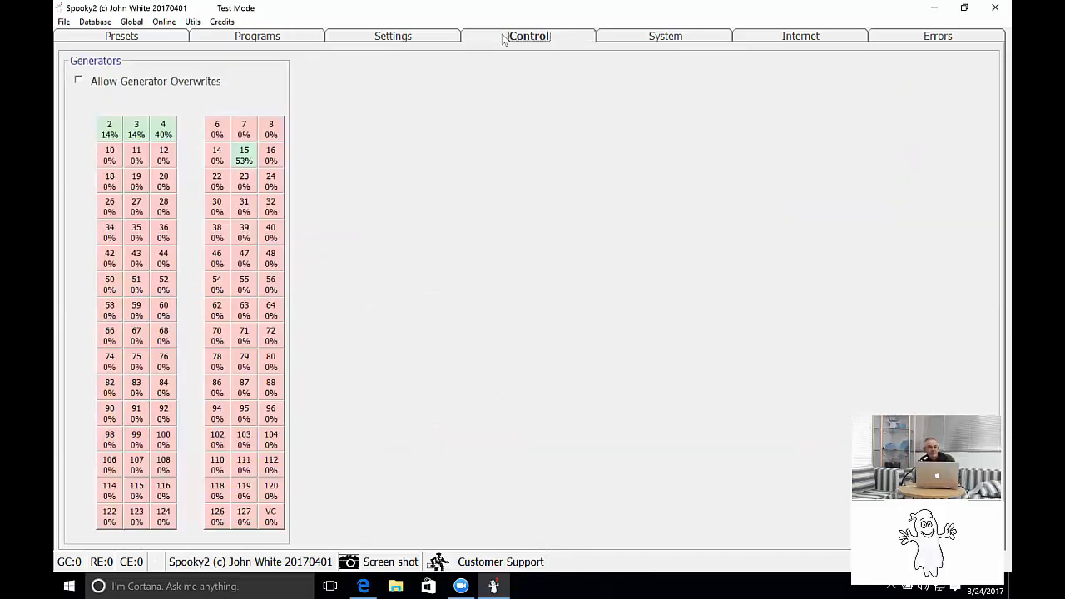
left_click(78, 80)
left_click(217, 129)
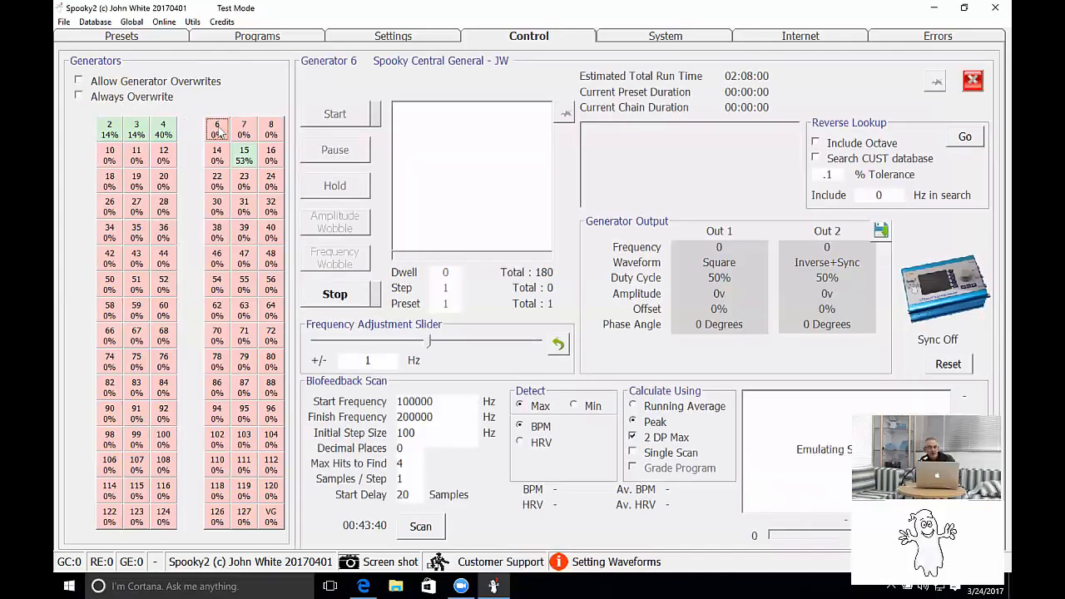
left_click(336, 116)
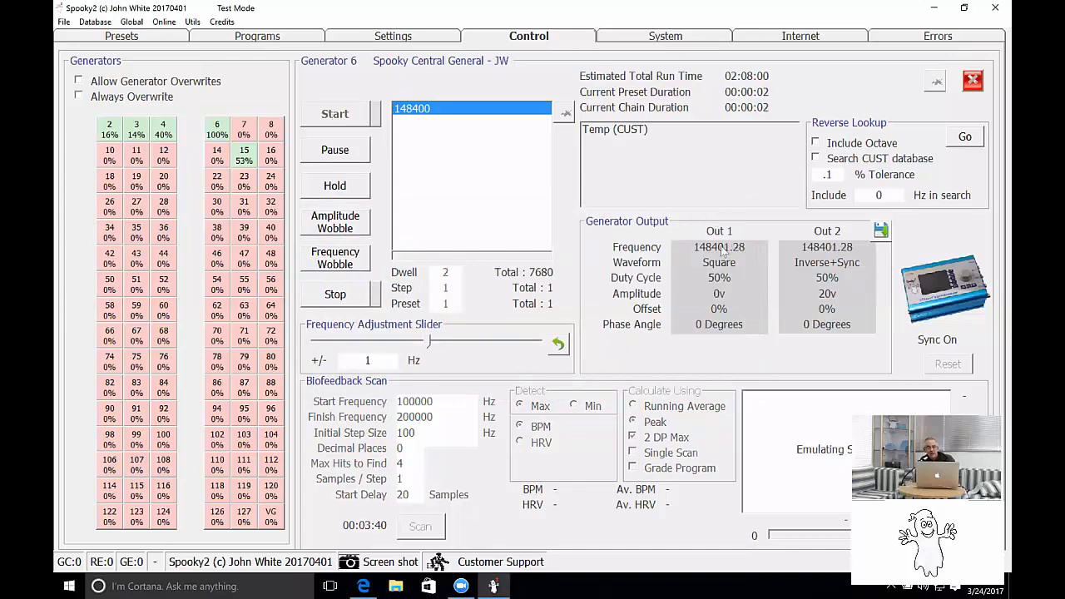
Examine generator 6's output and run time, and compare the presets running on generators 4 and 2
mouse_move(737, 255)
mouse_move(708, 294)
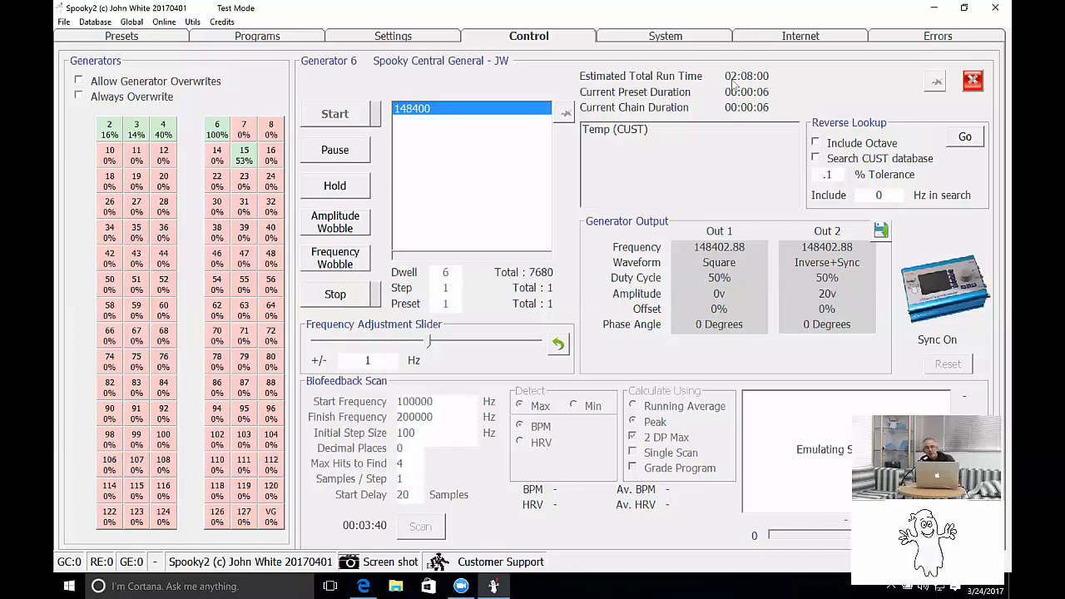
mouse_move(751, 81)
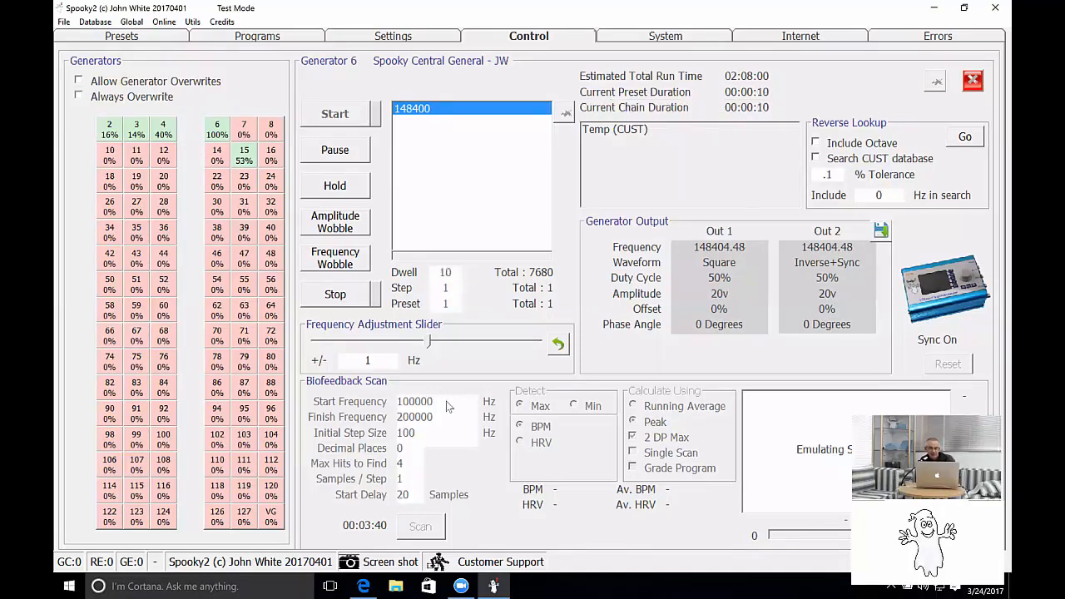
left_click(218, 126)
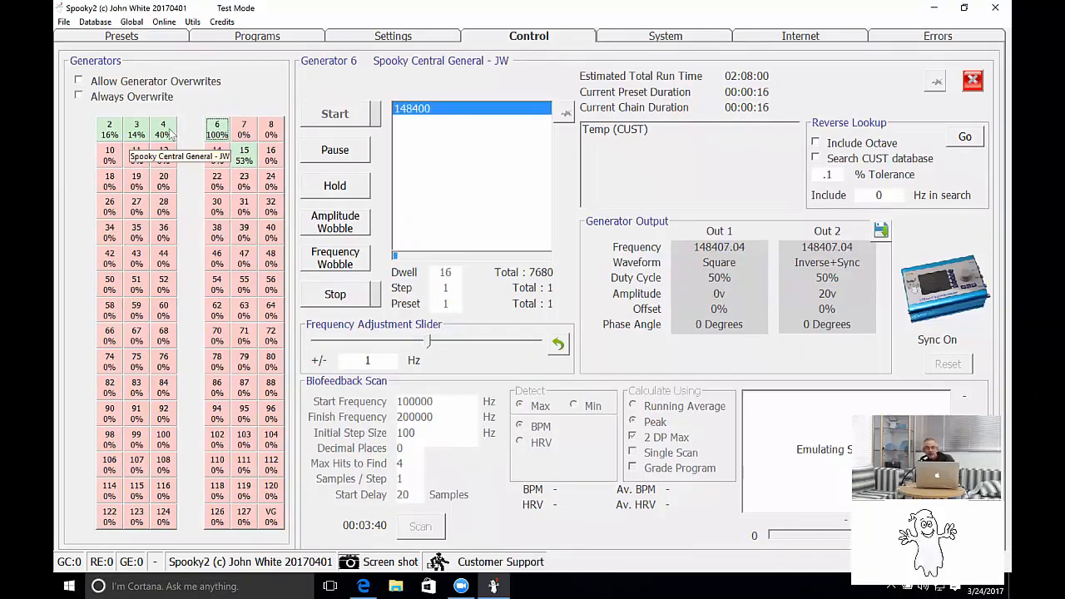
left_click(169, 131)
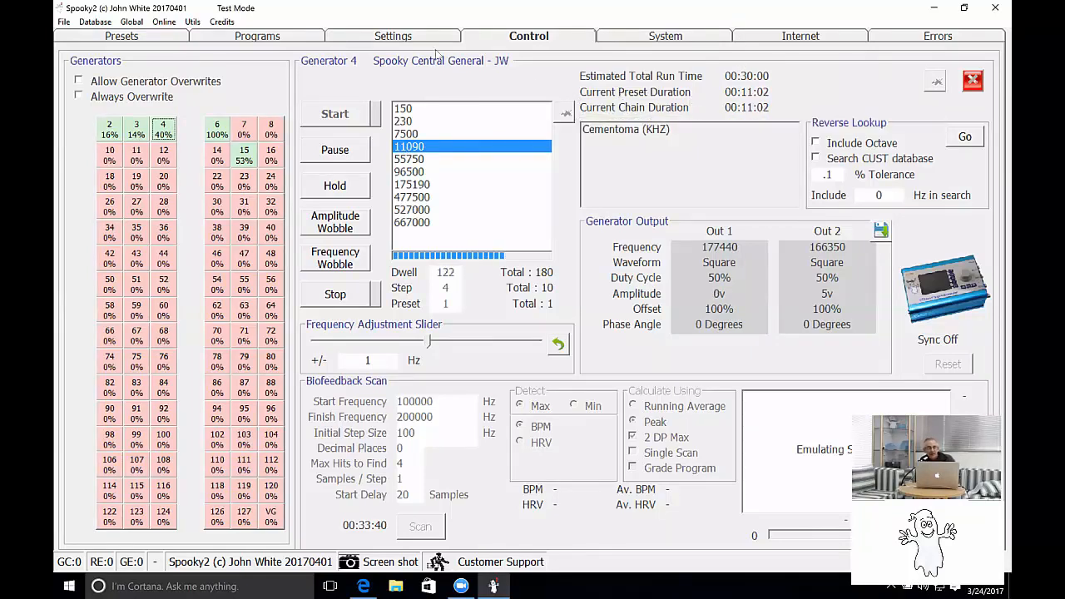
left_click(109, 131)
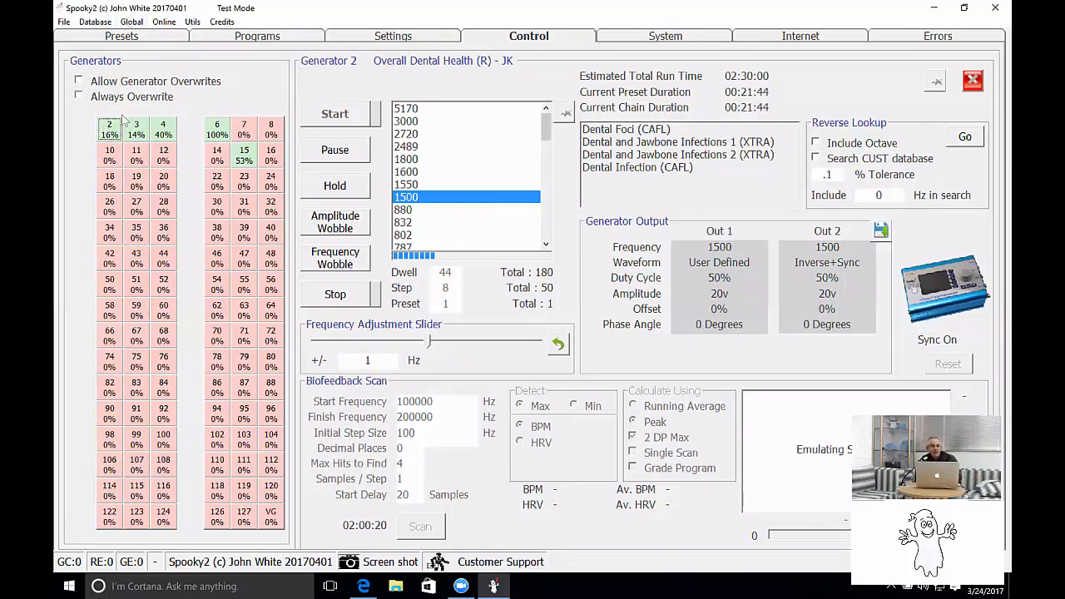
Start creating a carrier sweep and name the preset "Temp Carrier Sweep"
left_click(119, 37)
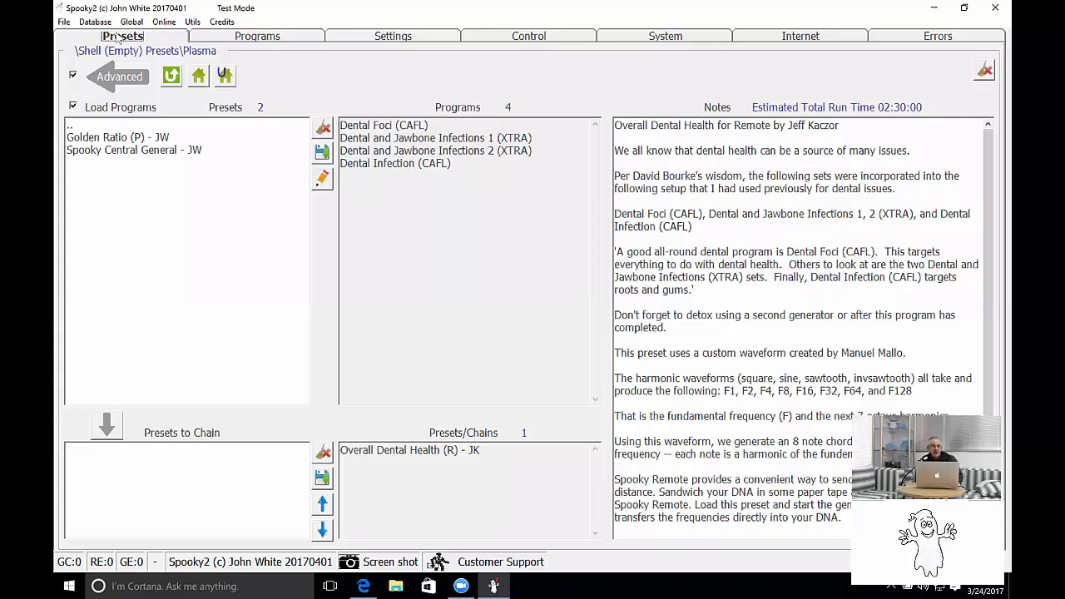
left_click(63, 23)
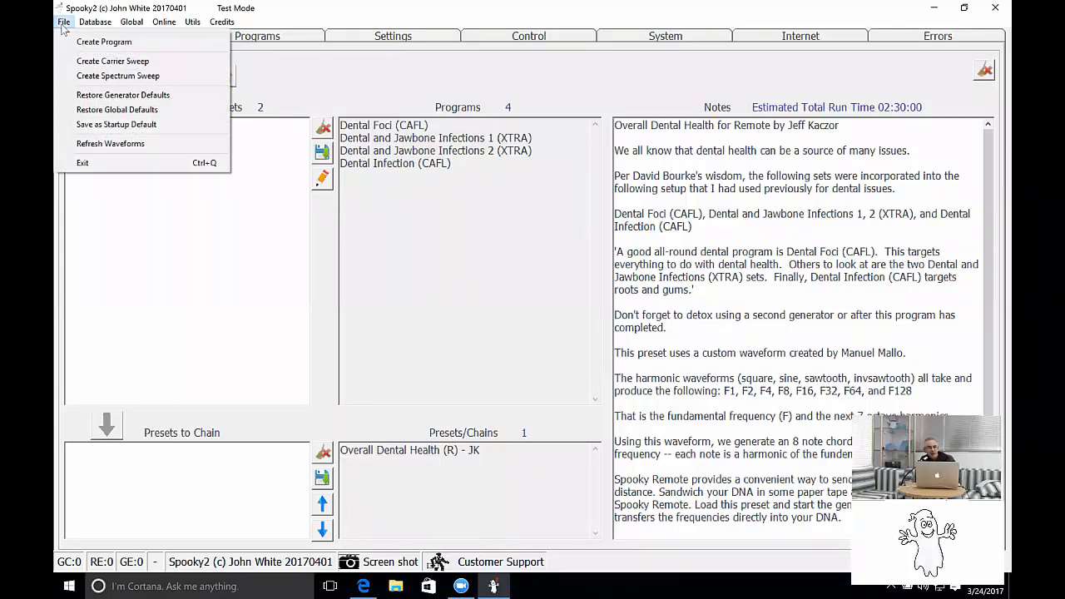
left_click(90, 64)
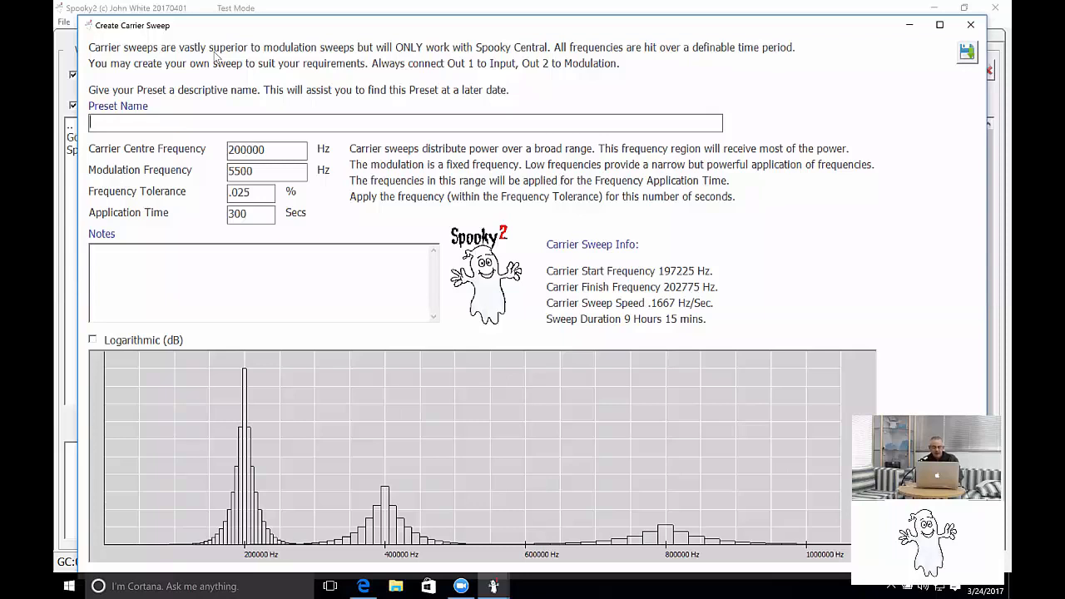
type("Temp Carrier Sweep")
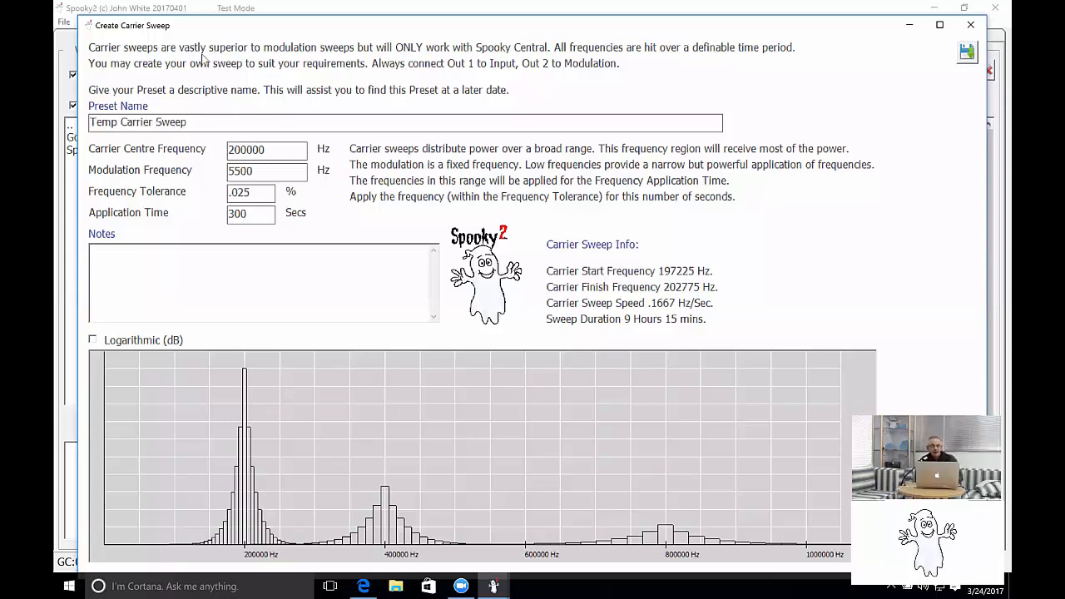
Set the sweep's carrier centre frequency to 1604000 Hz
key("shift+Left")
key("shift+Left")
key("shift+Left")
key("shift+Left")
key("shift+Left")
key("shift+Left")
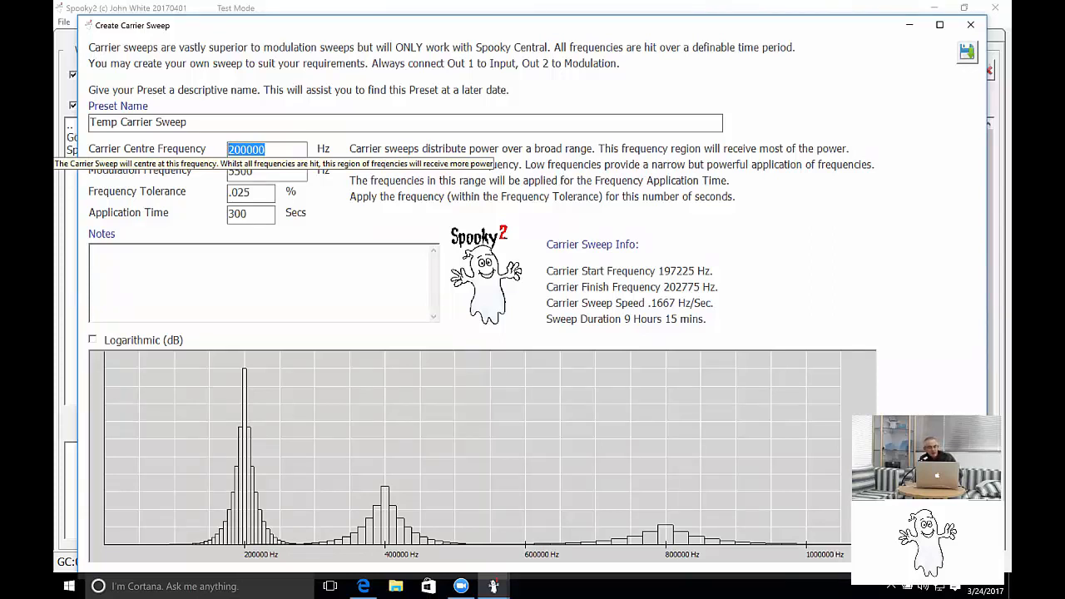
type("1")
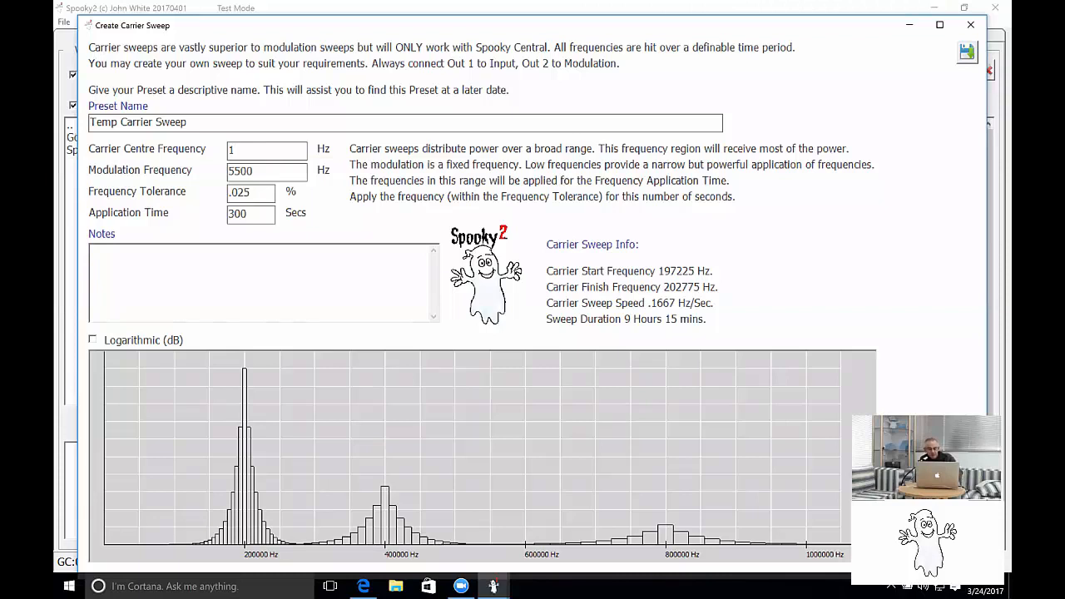
type("604000")
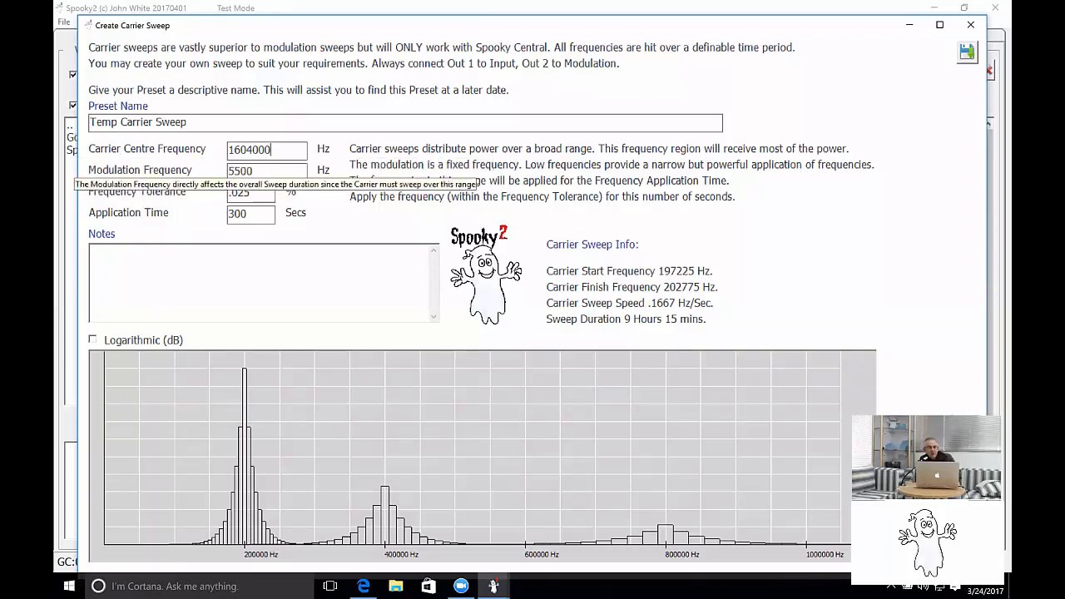
Set the sweep's modulation frequency to 25000 Hz and apply it to recalculate the carrier sweep
left_click(273, 171)
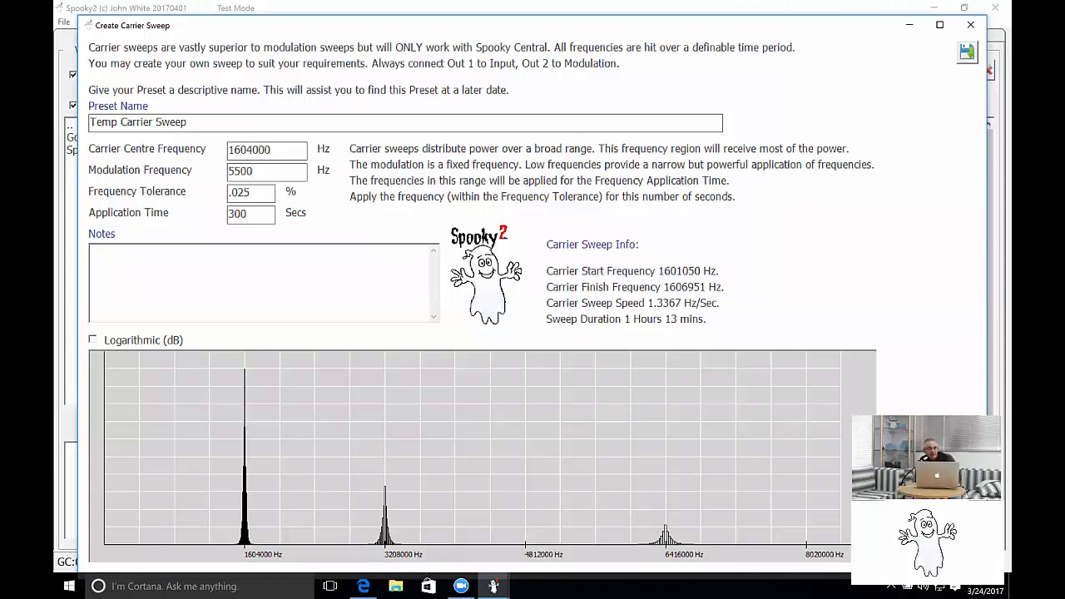
left_click_drag(248, 171, 228, 174)
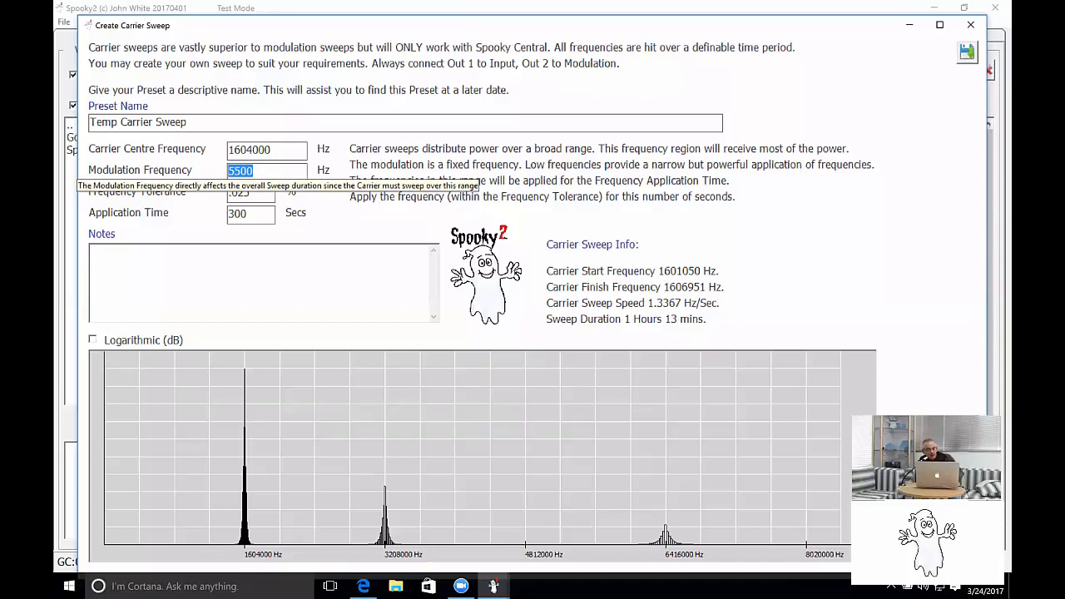
type("25")
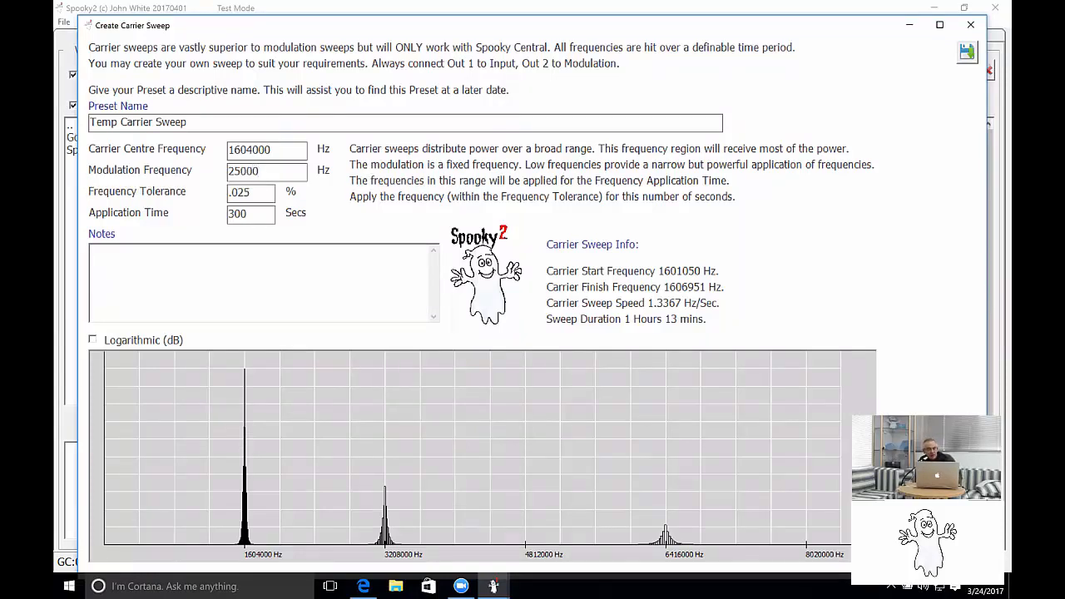
left_click(261, 193)
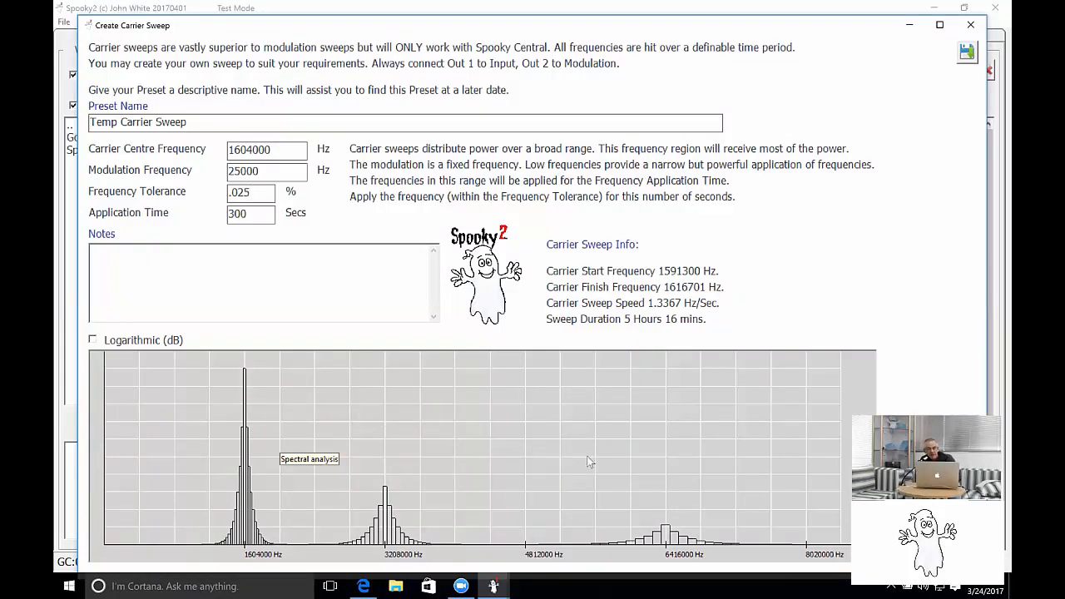
Compare the carrier sweep's spectral analysis on the logarithmic (dB) and linear scales
left_click(92, 340)
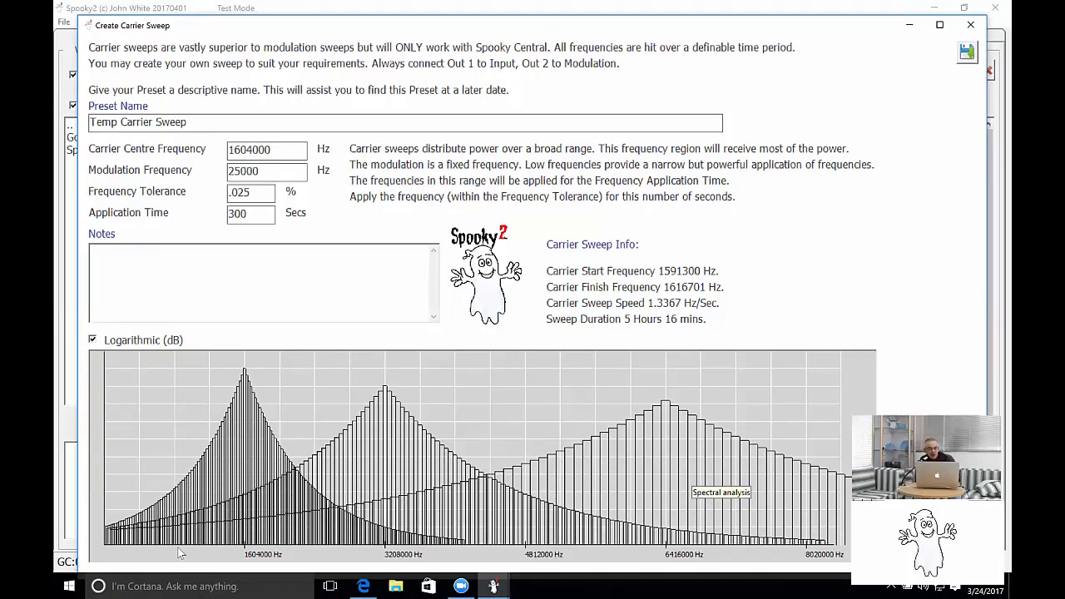
left_click(92, 340)
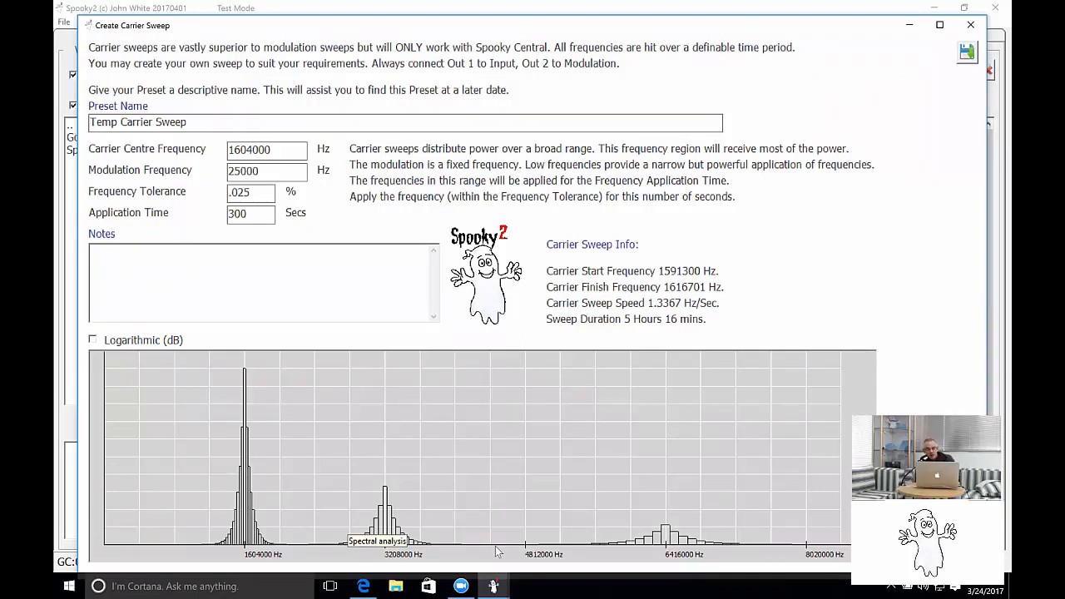
left_click(92, 341)
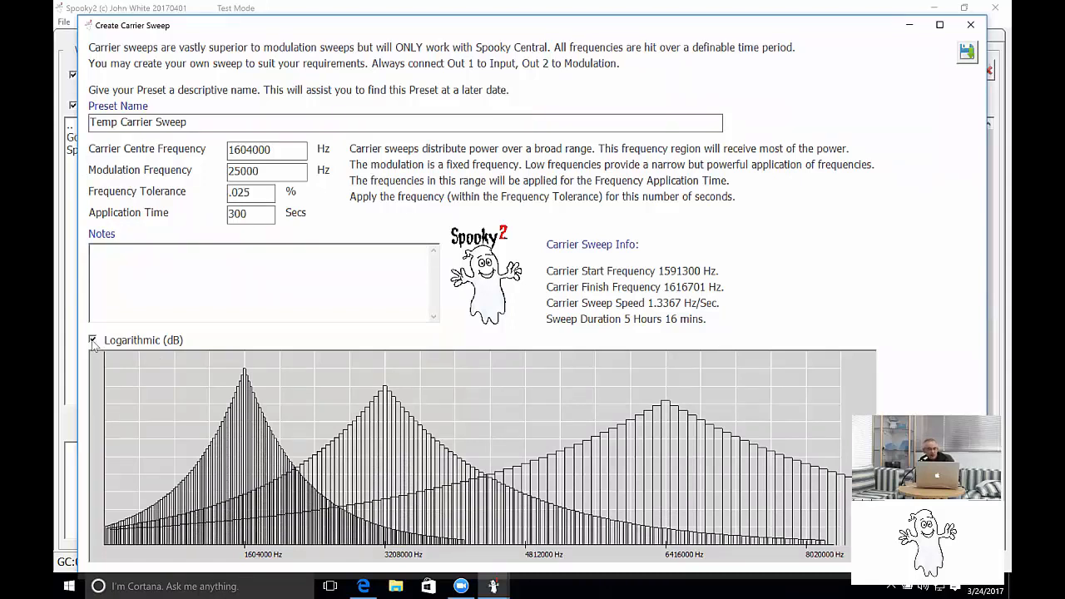
left_click(93, 341)
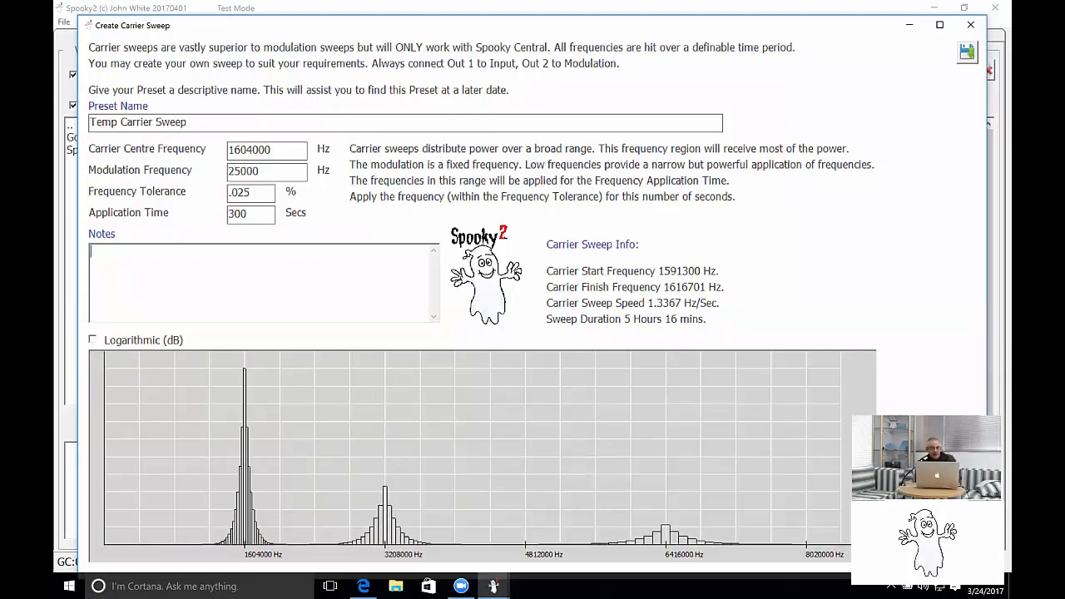
Add the note "First carrier sweep" and save the carrier sweep, confirming save and exit
type("st carrier sweep")
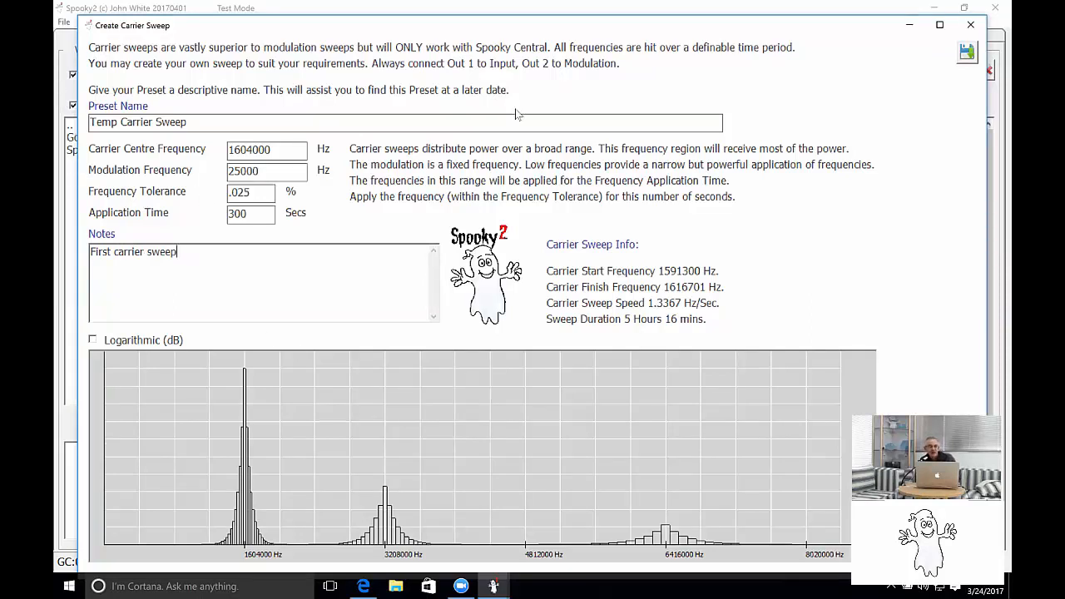
left_click(966, 53)
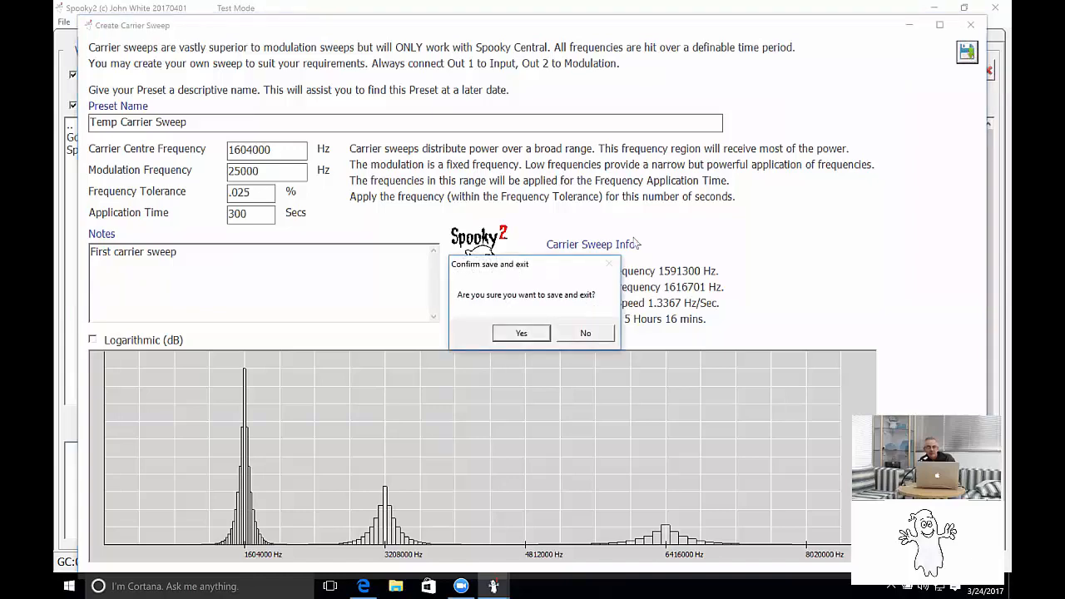
left_click(522, 334)
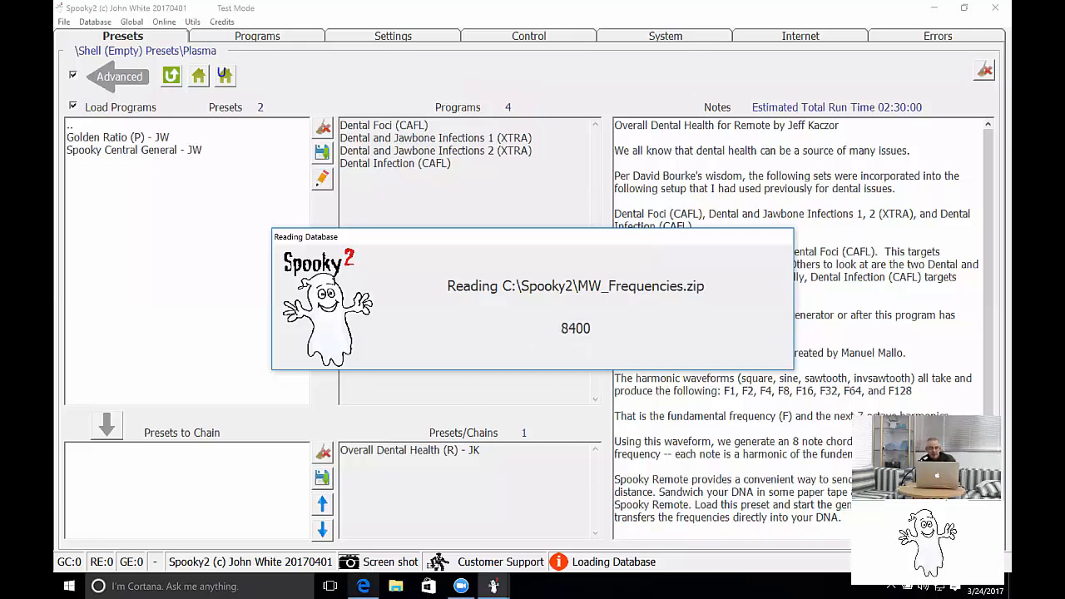
Switch to the Edge browser and open the Spooky2 Forum's new member registration form, agreeing to the terms
left_click(364, 585)
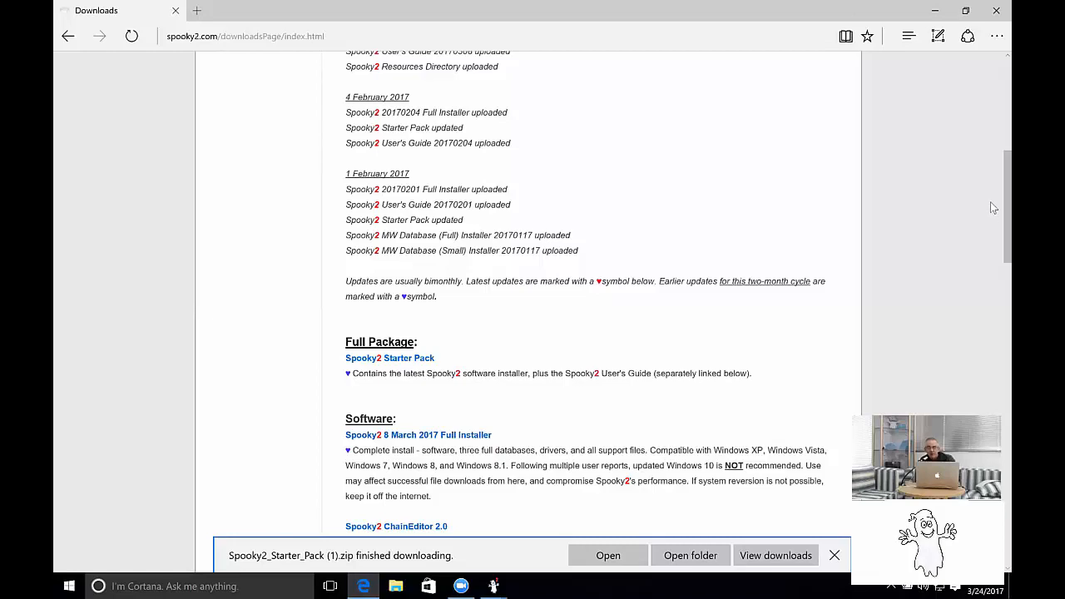
scroll(990, 197, "up", 4)
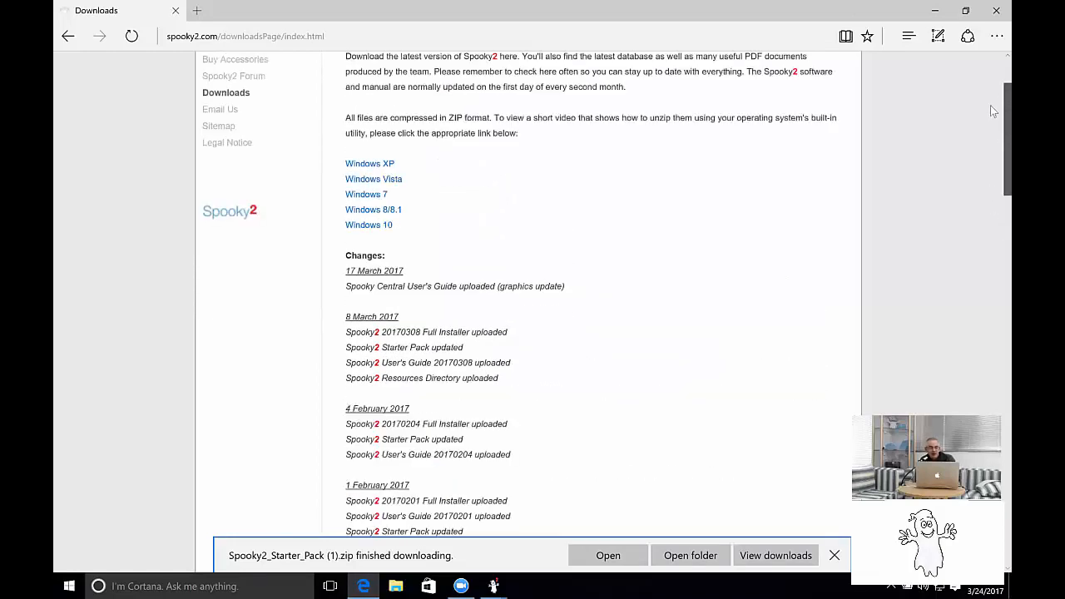
scroll(990, 105, "up", 2)
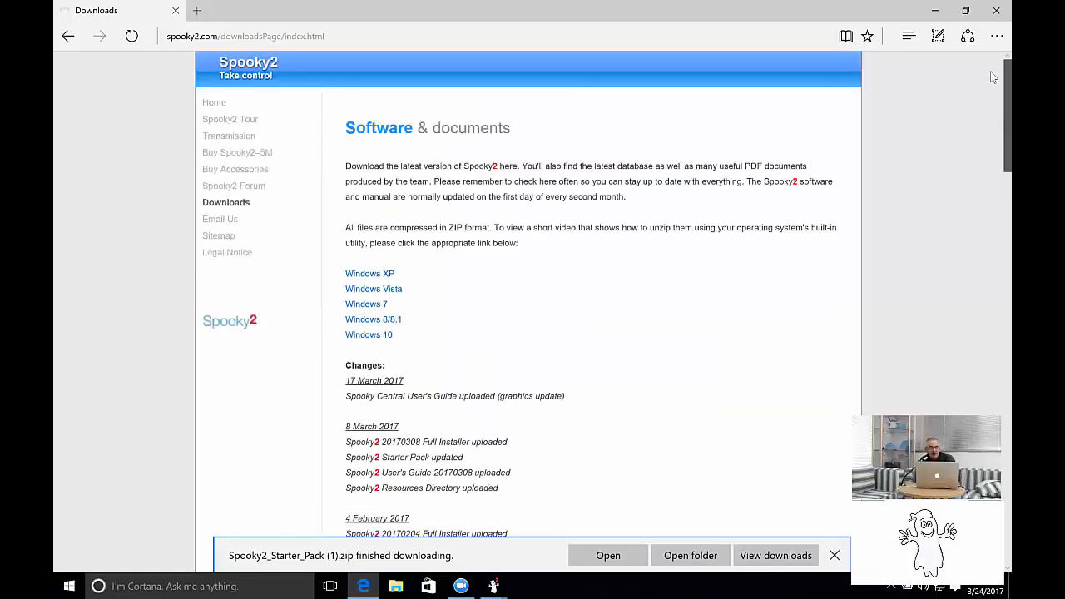
left_click(245, 188)
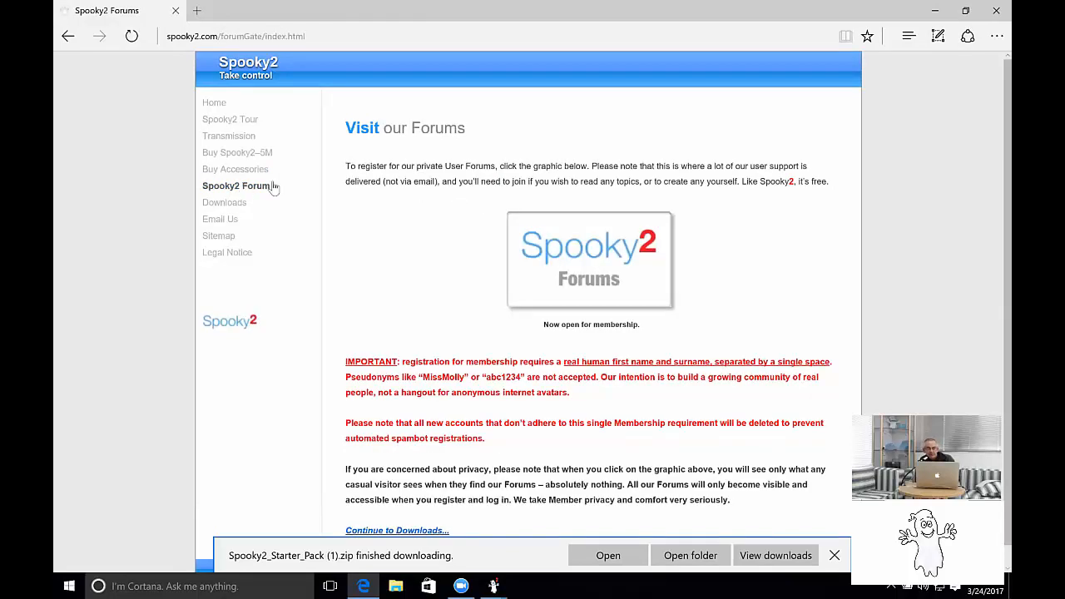
left_click(586, 266)
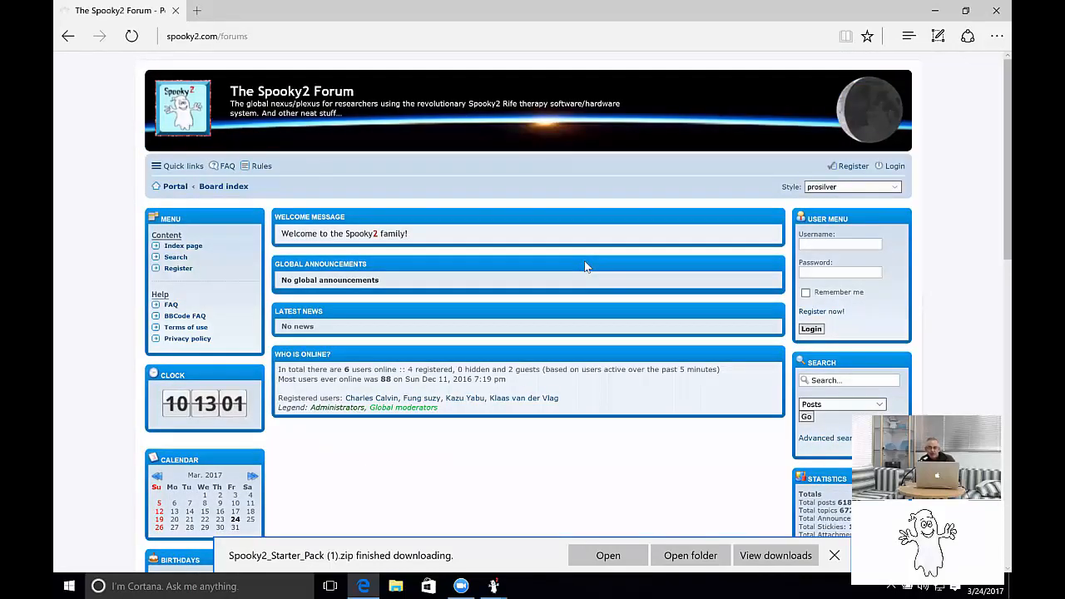
left_click(810, 313)
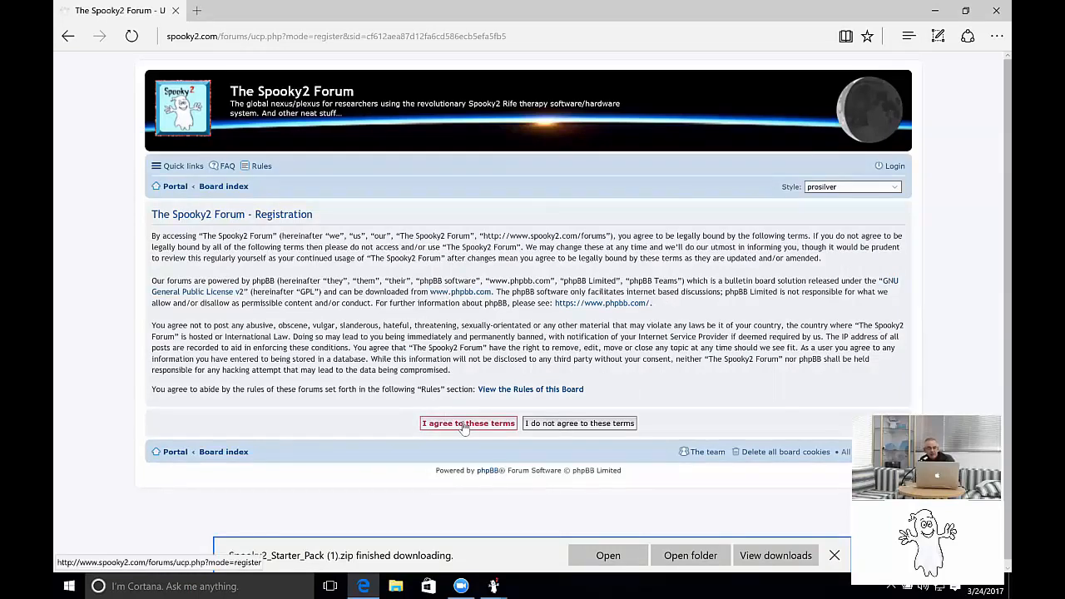
left_click(466, 426)
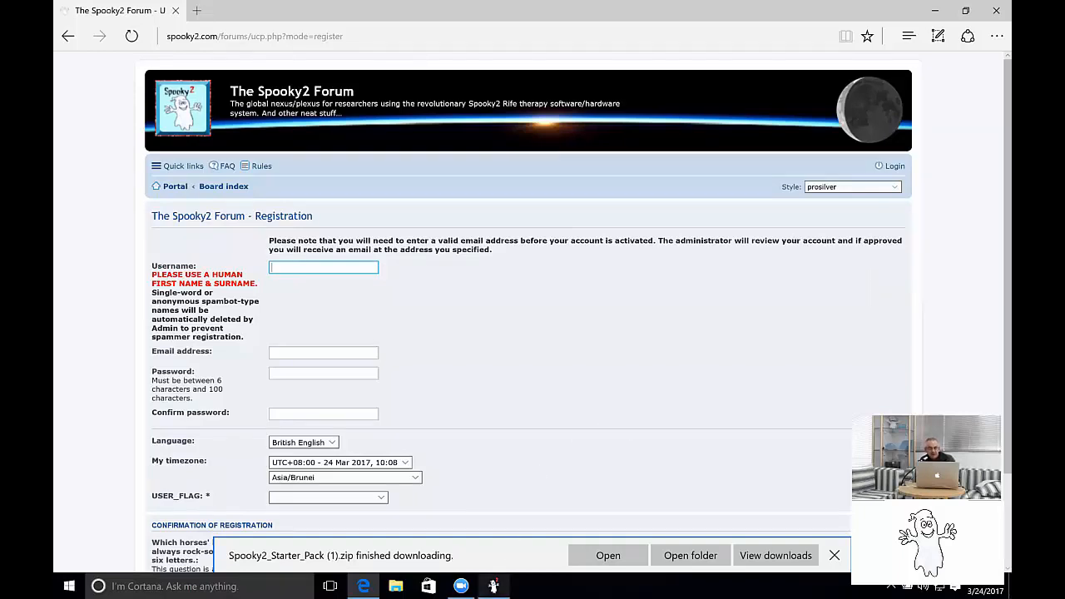
Switch back to Spooky2 and search the program database for "carrier sweep"
mouse_move(494, 586)
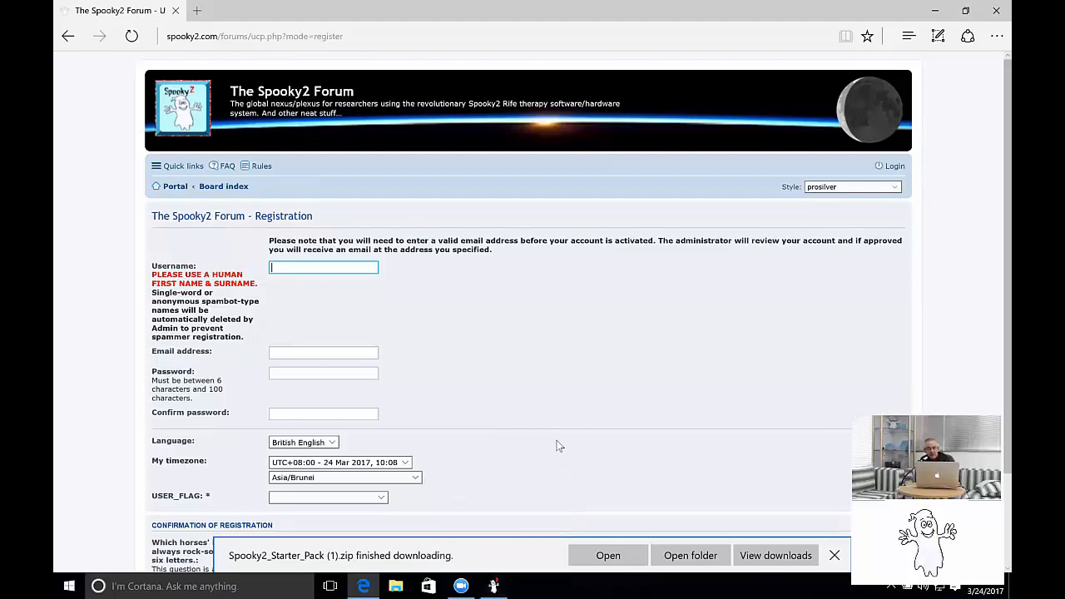
left_click(493, 586)
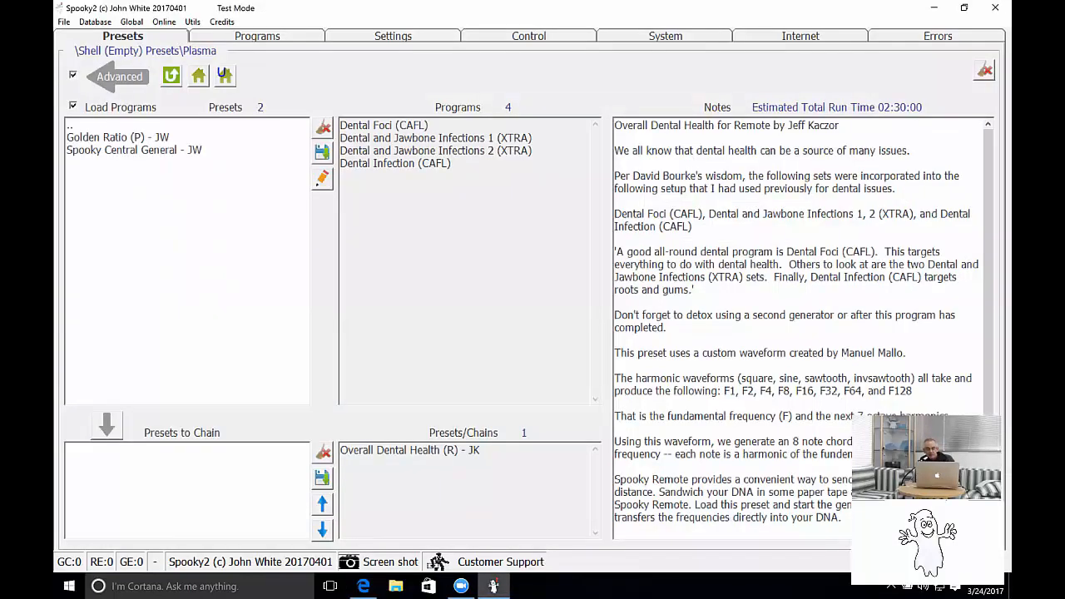
left_click(274, 40)
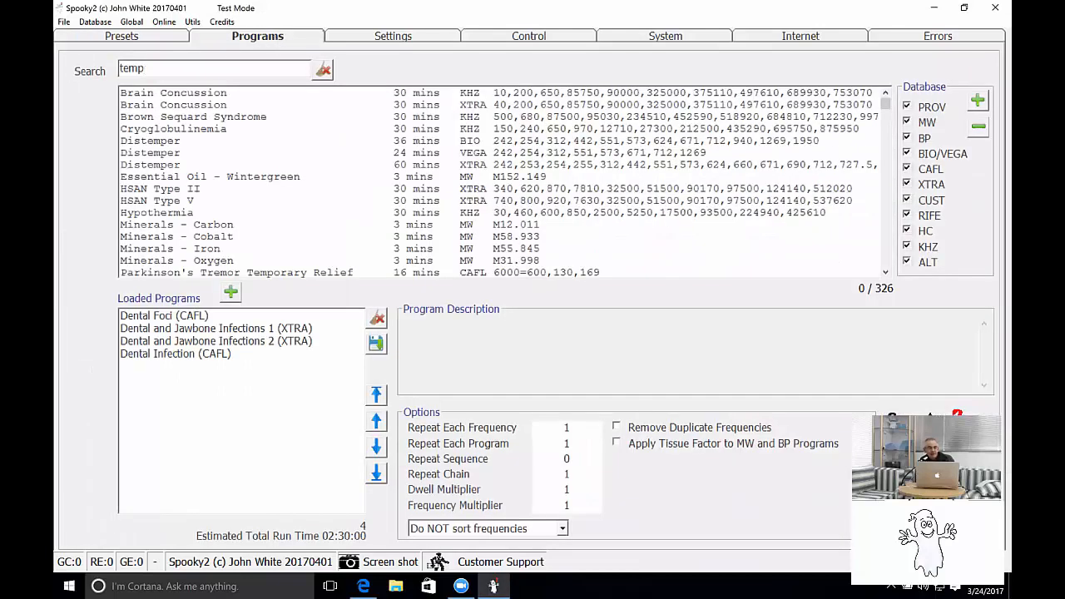
left_click_drag(147, 68, 115, 70)
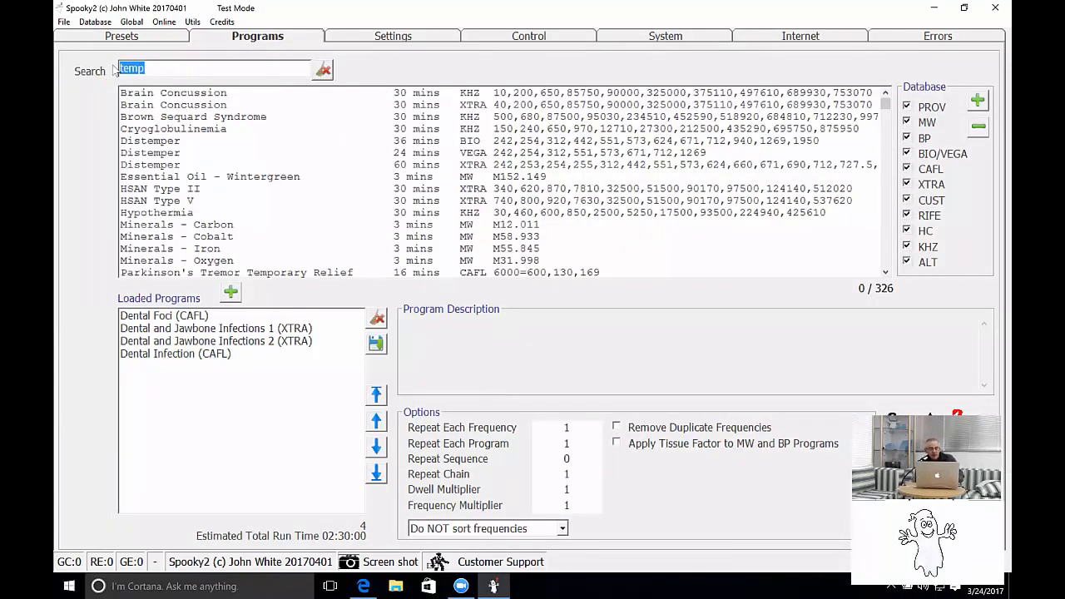
type("carrier s")
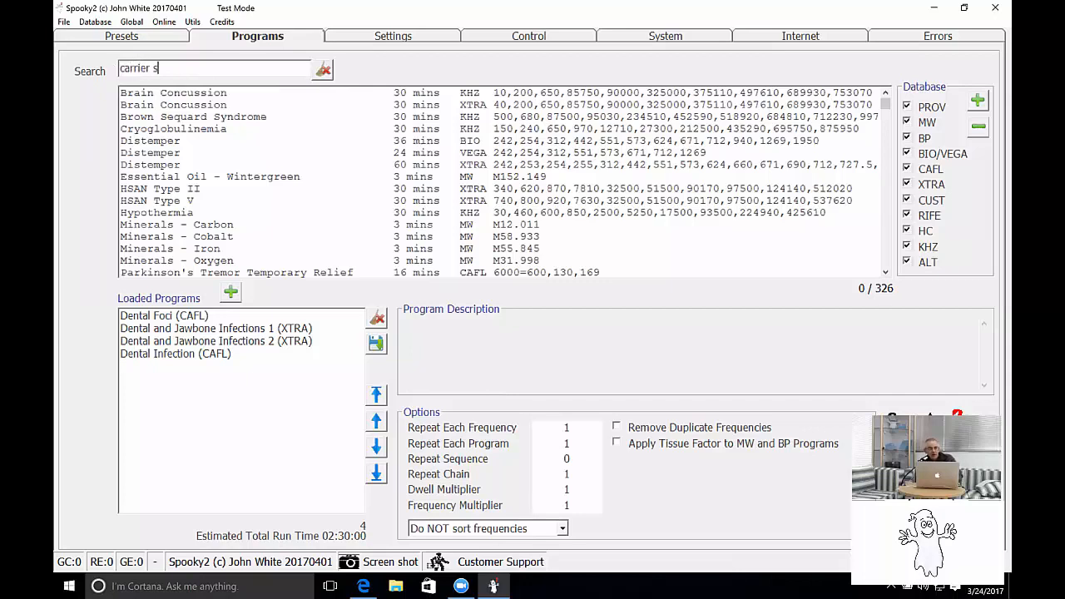
type("weep")
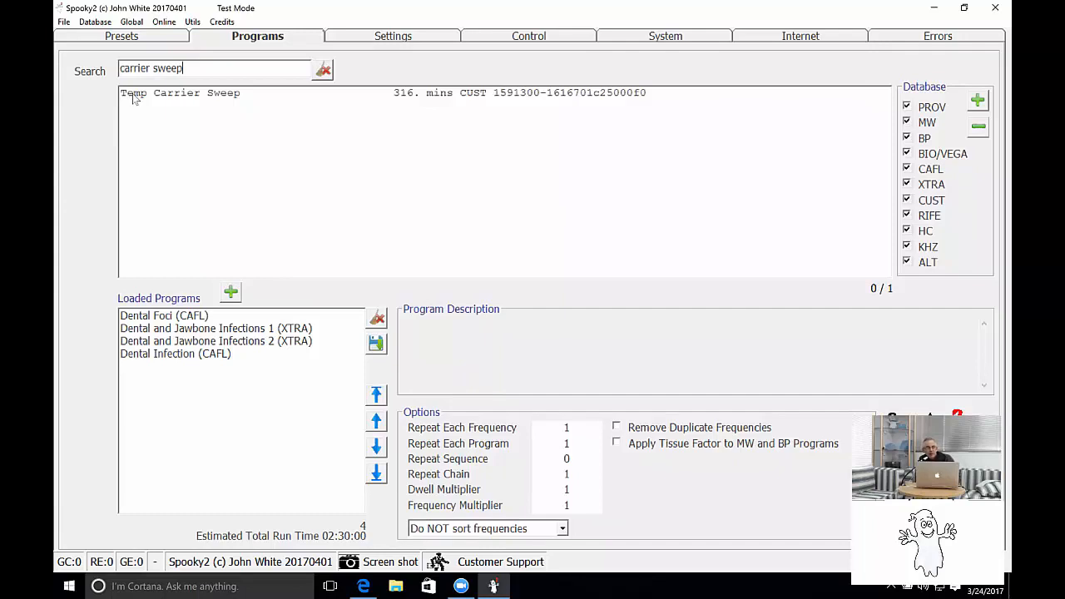
Replace the loaded dental programs with the custom Temp Carrier Sweep and open the signal and waveform settings
left_click(377, 319)
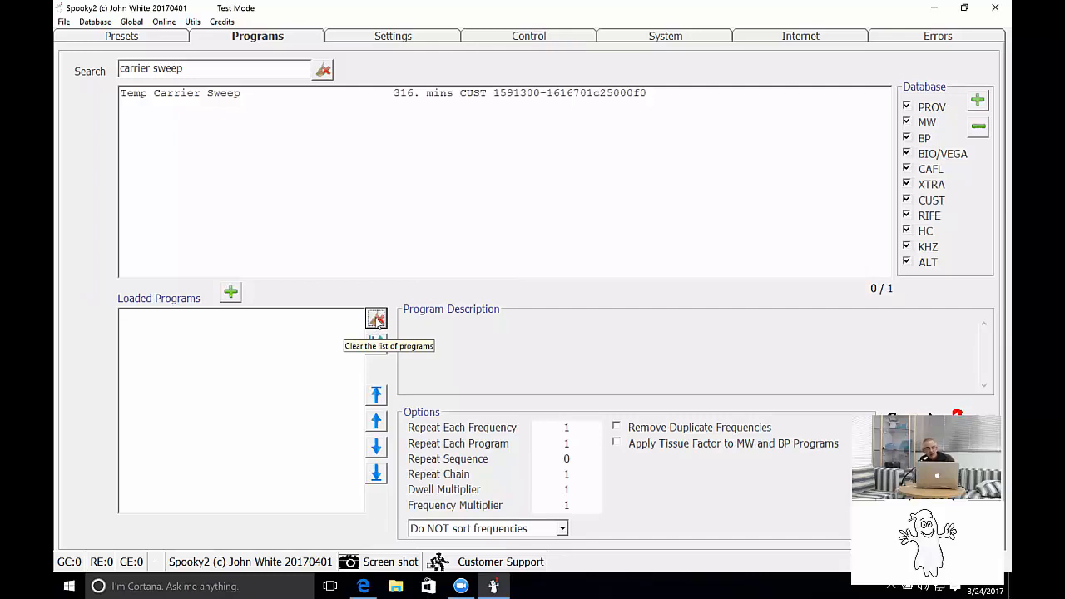
double_click(160, 93)
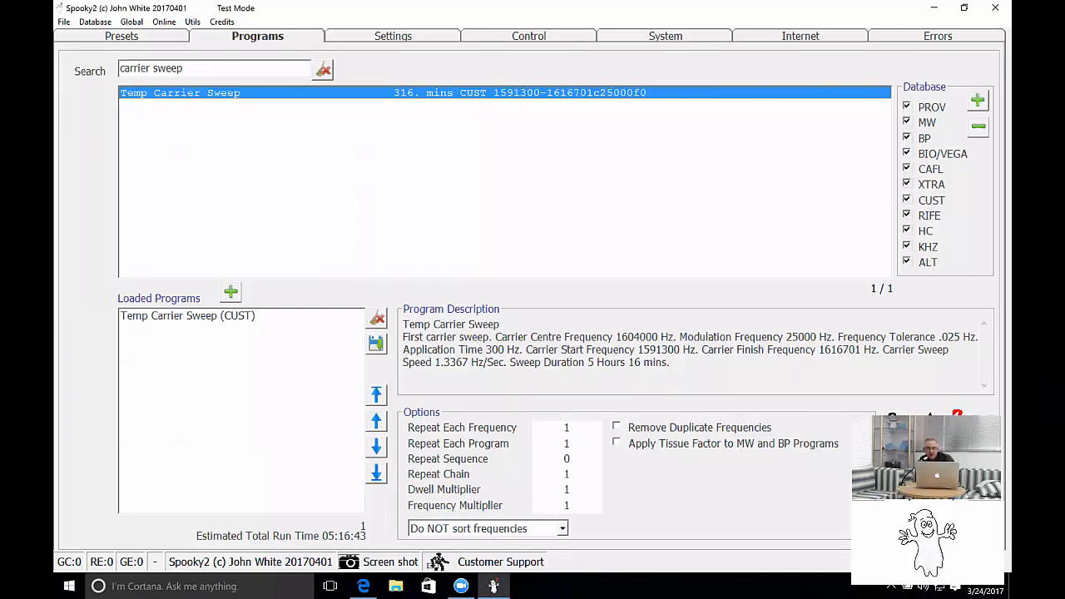
left_click(416, 40)
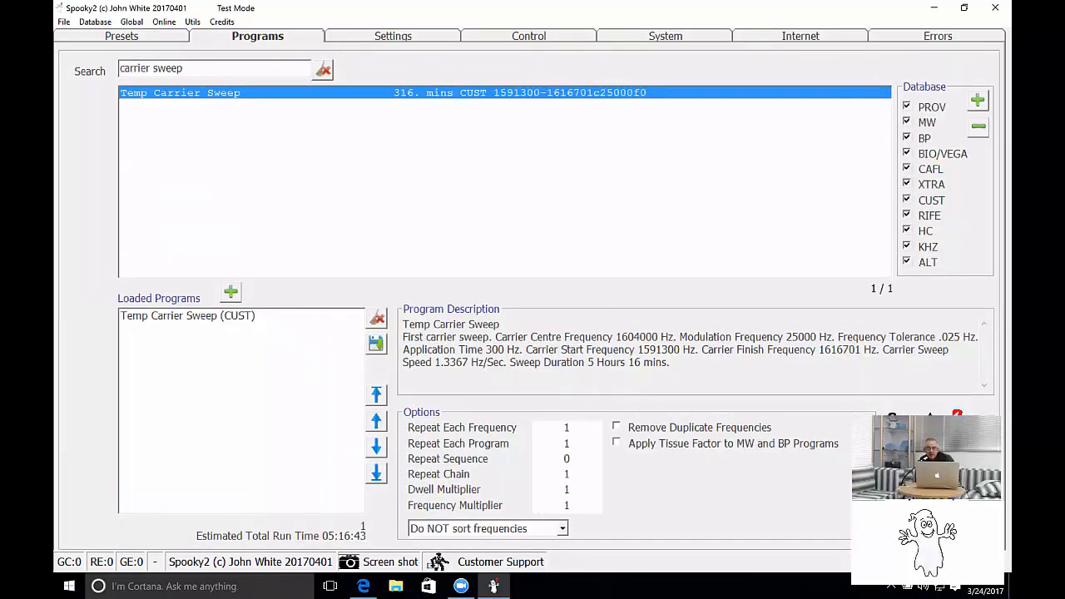
left_click(407, 38)
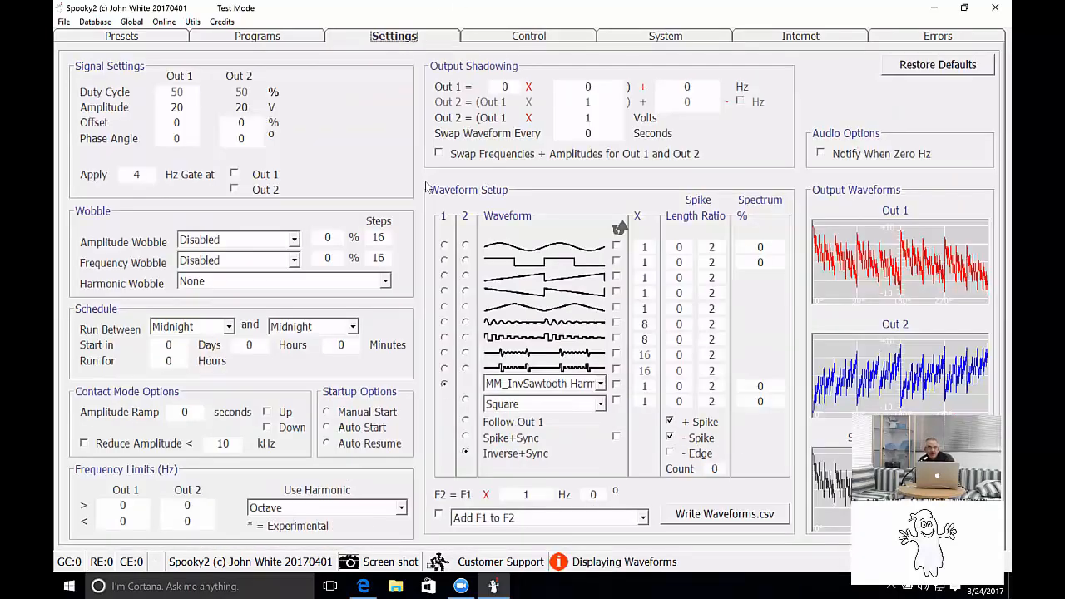
Set Out 1 to the square waveform with a 5 V amplitude and 100% offset
left_click(443, 261)
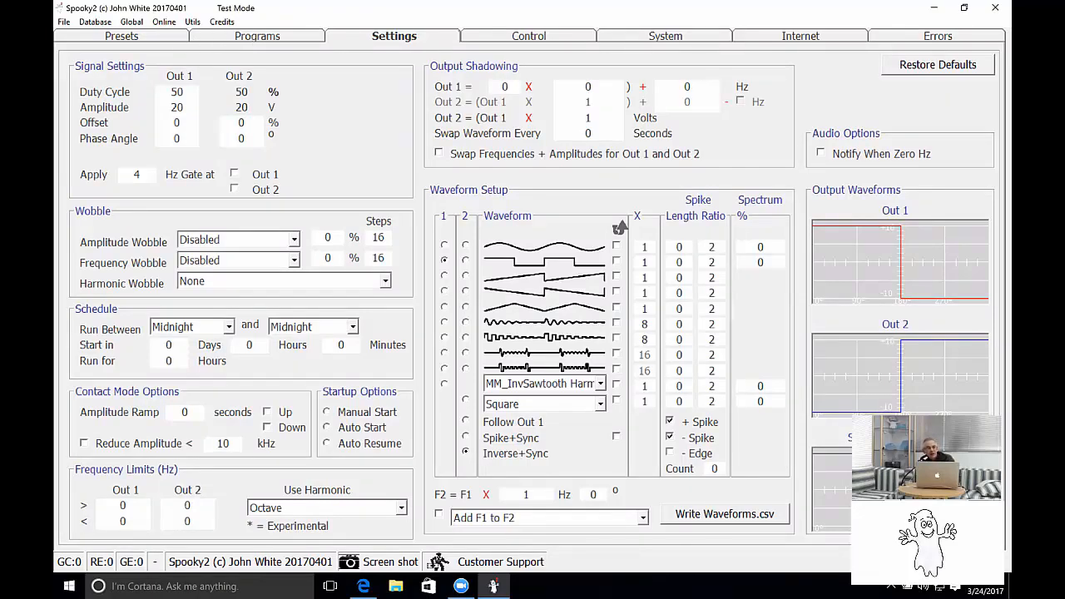
double_click(177, 108)
type("5")
key("Tab")
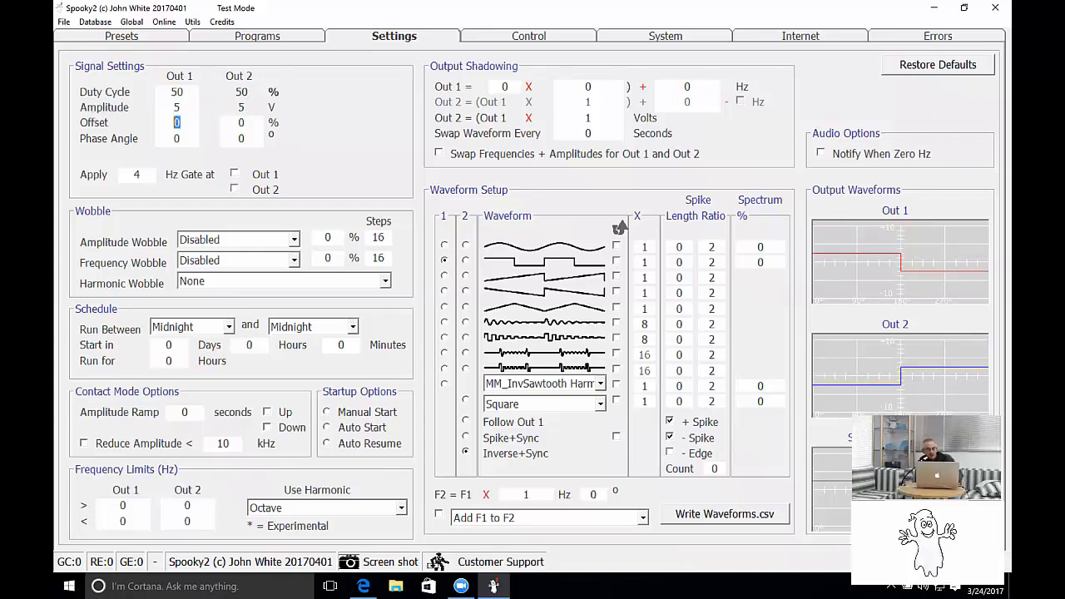
type("100")
key("Tab")
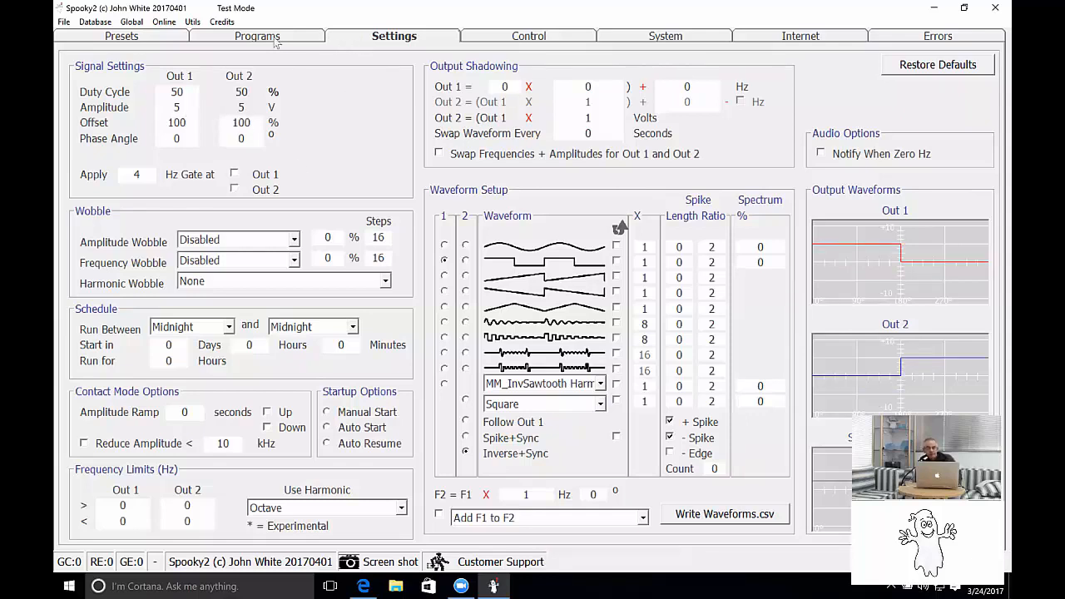
Allow generator overwrites, load the carrier sweep into generator 10 and start it
left_click(549, 40)
left_click(79, 80)
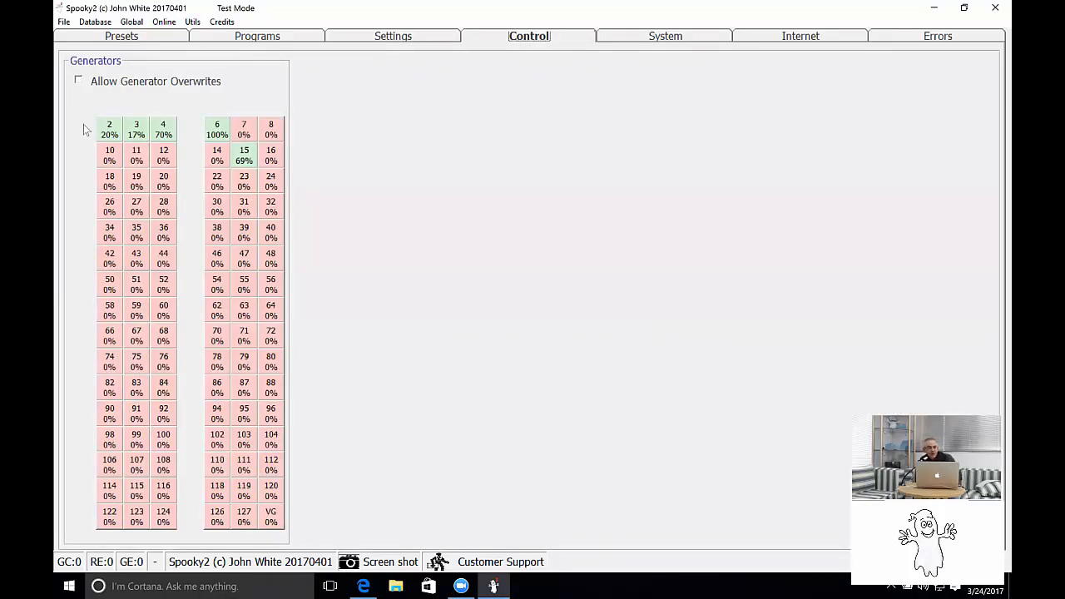
left_click(105, 163)
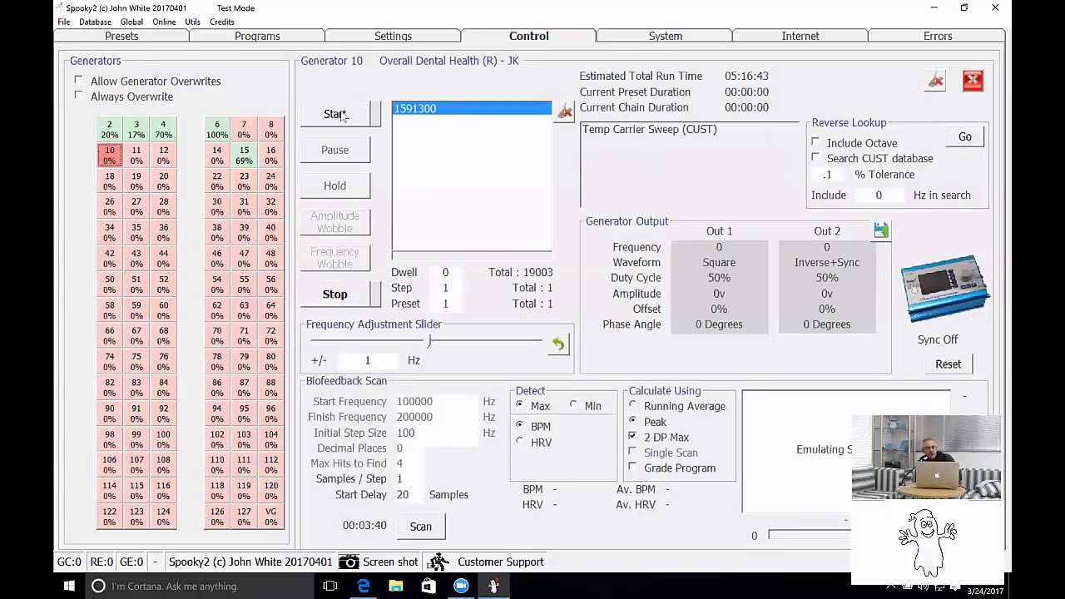
left_click(338, 115)
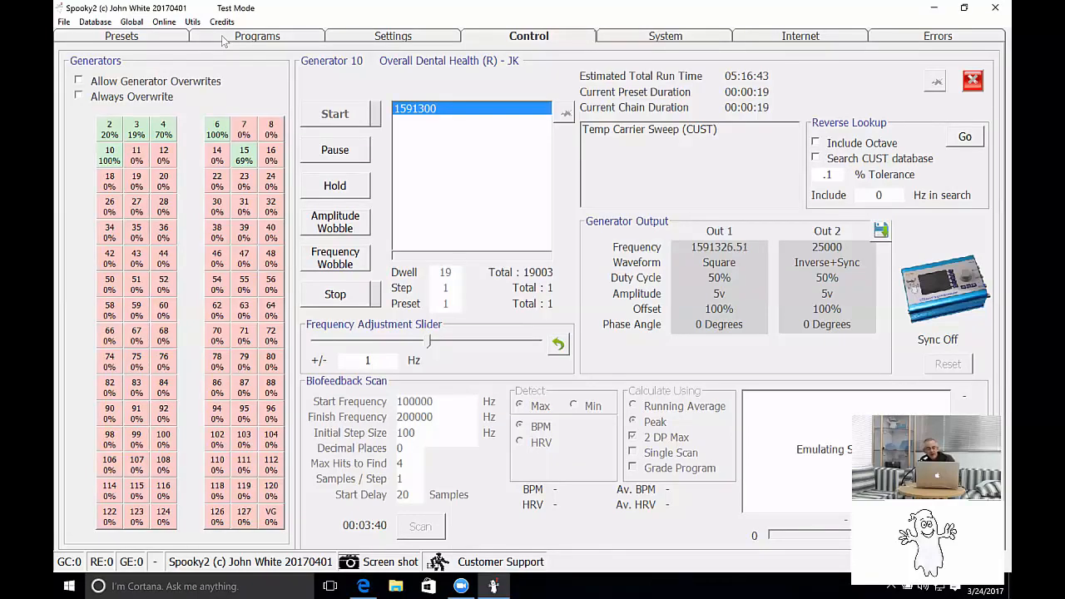
left_click(229, 38)
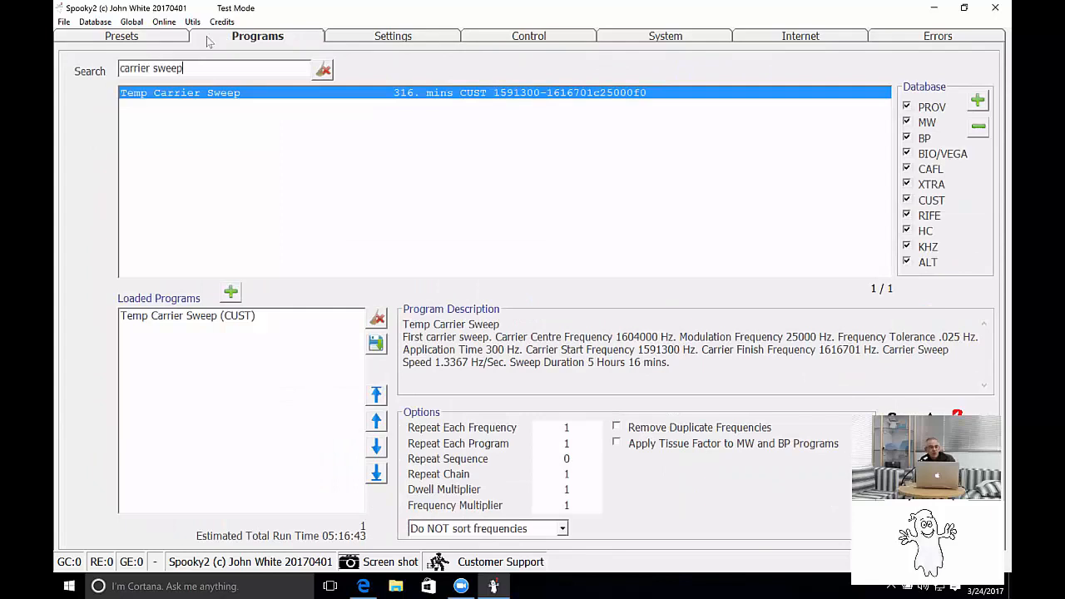
left_click(163, 38)
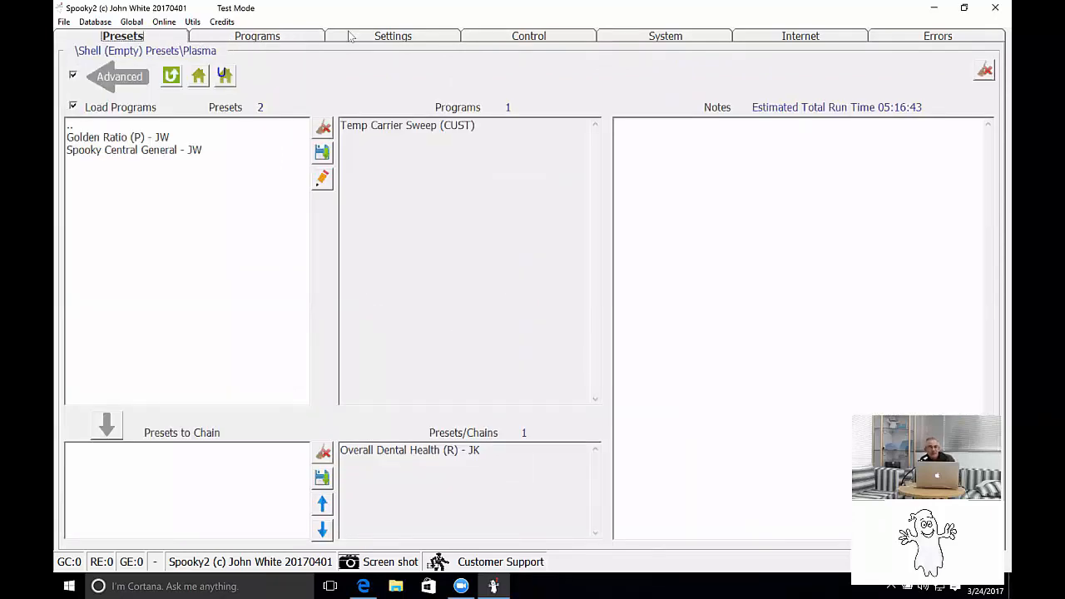
left_click(396, 40)
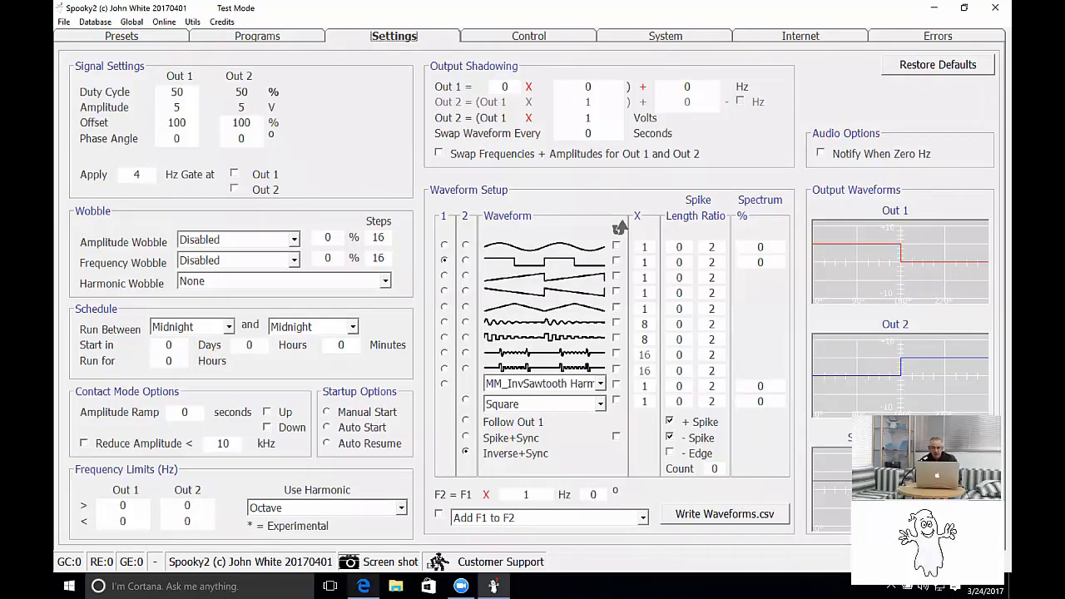
left_click(364, 585)
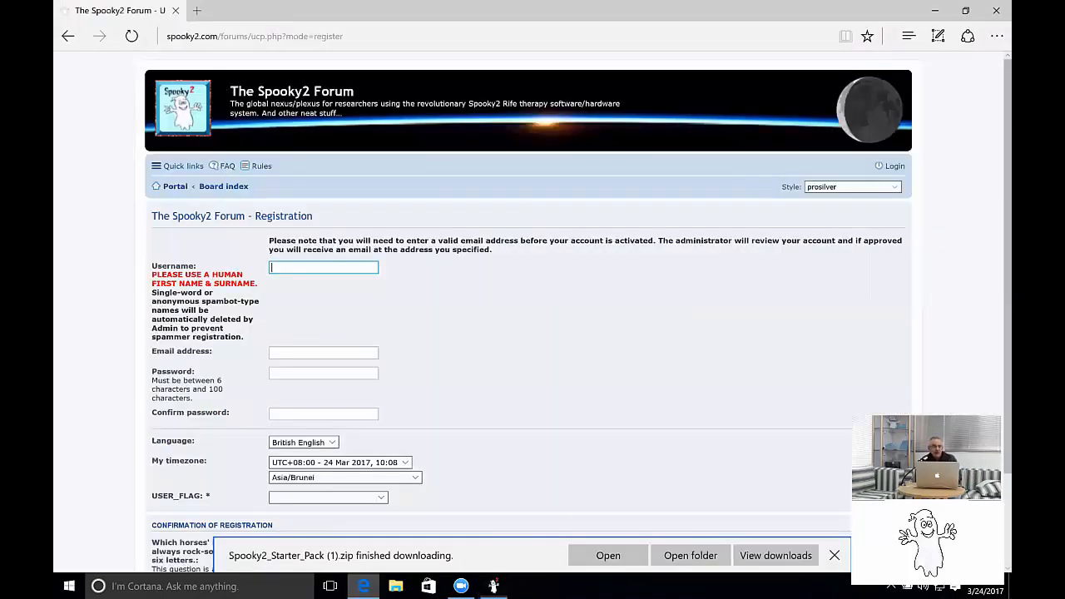
left_click_drag(215, 38, 305, 41)
left_click(304, 40)
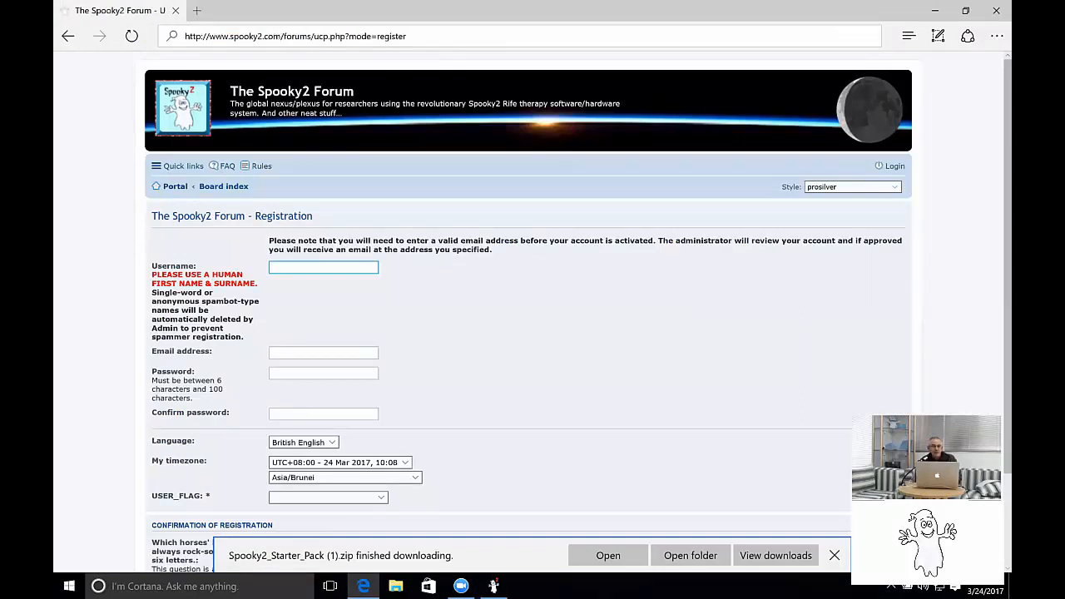
triple_click(304, 40)
left_click(407, 37)
left_click_drag(407, 37, 281, 37)
key("BackSpace")
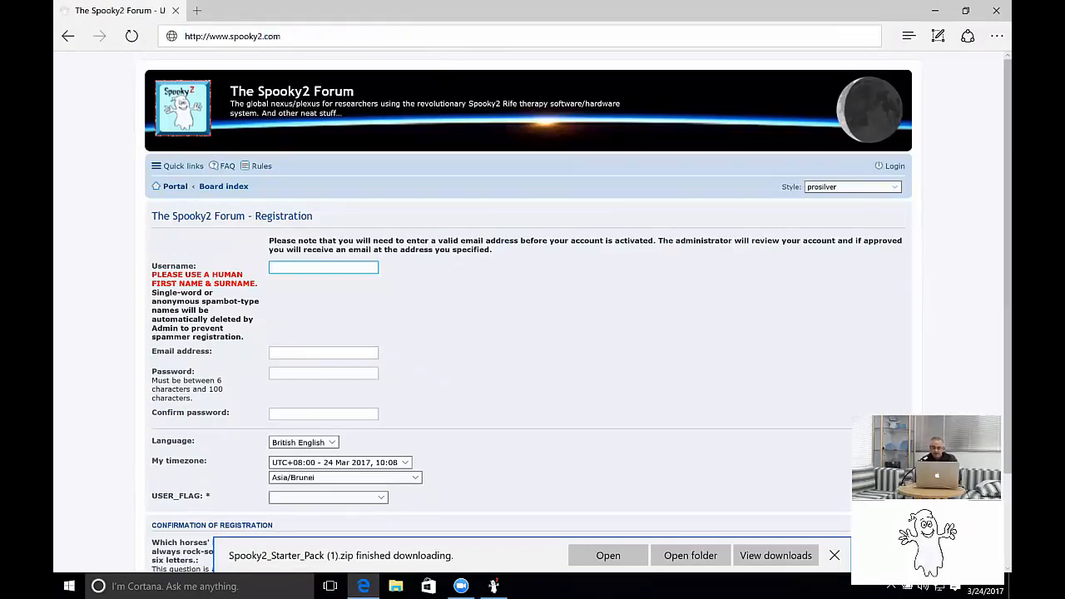
key("Return")
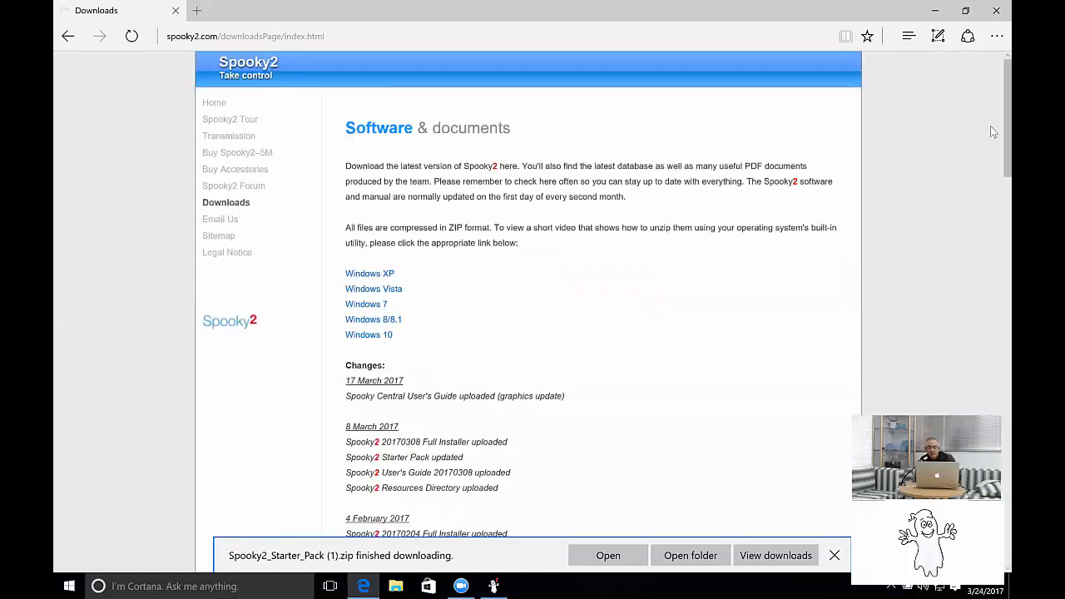
Examine the software packages, user guides, database files and useful documents offered on the Downloads page
scroll(991, 171, "down", 3)
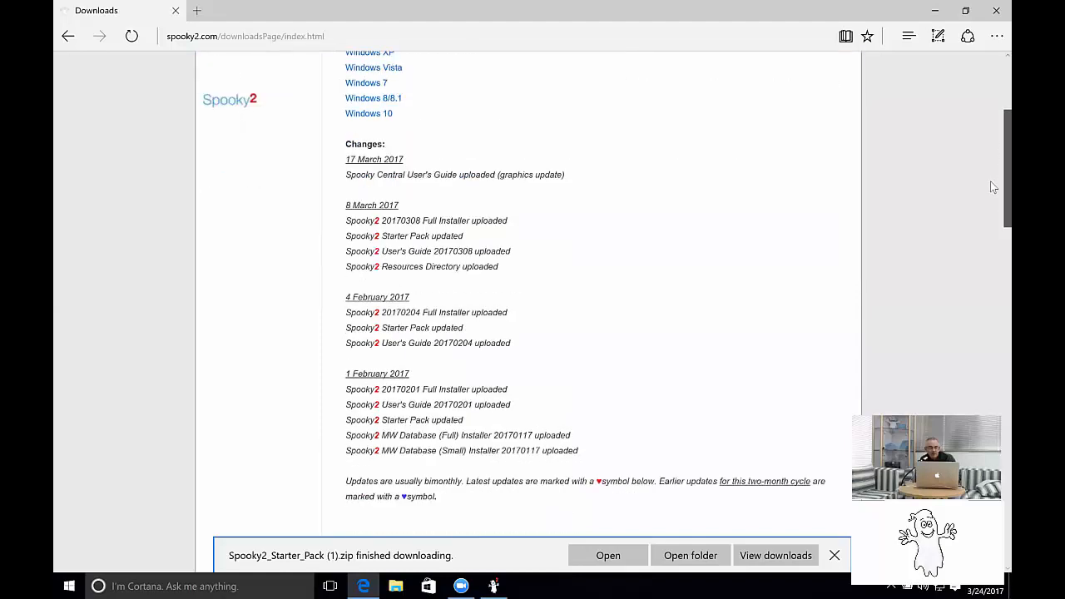
scroll(990, 222, "down", 4)
scroll(989, 241, "down", 1)
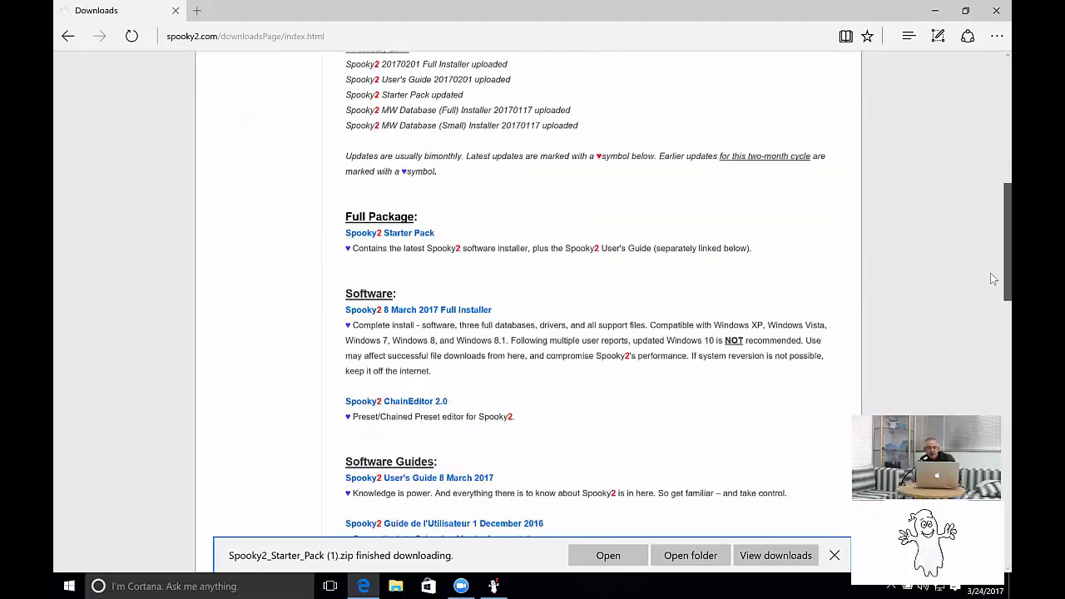
scroll(990, 308, "down", 4)
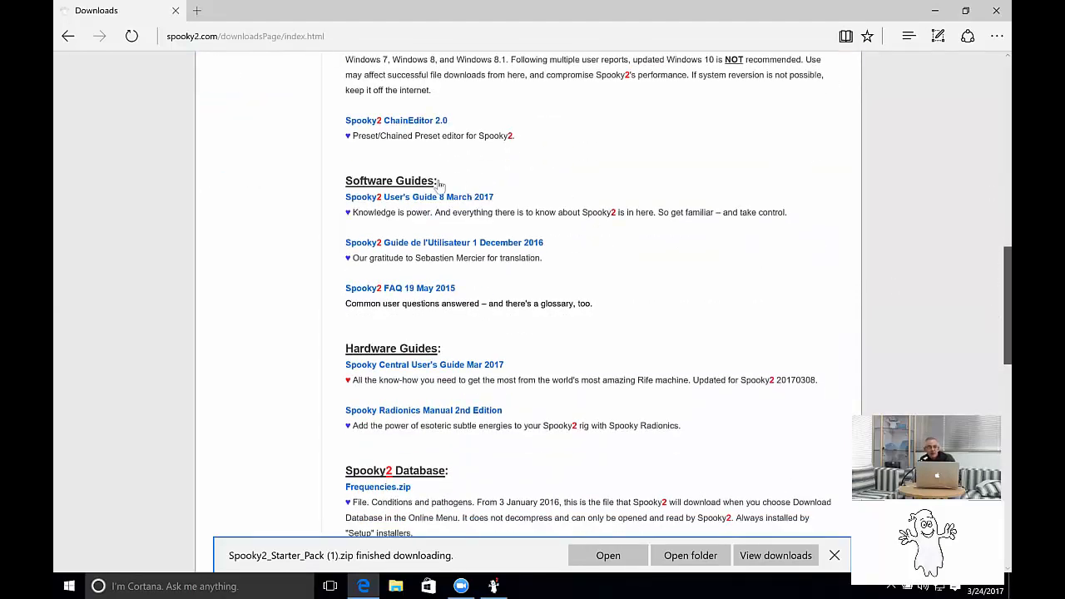
scroll(416, 185, "down", 1)
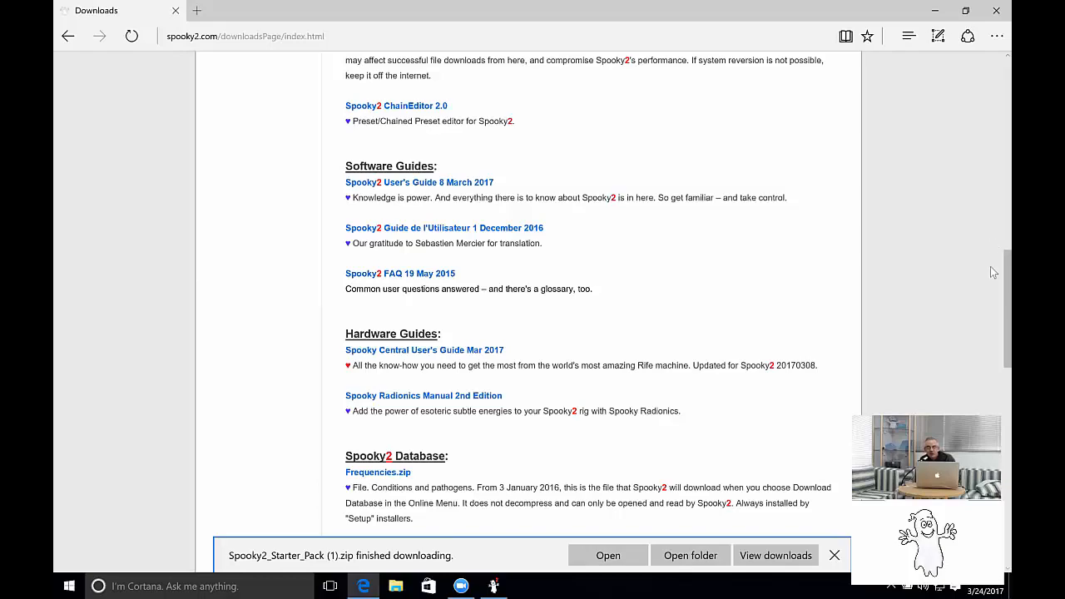
scroll(990, 275, "down", 1)
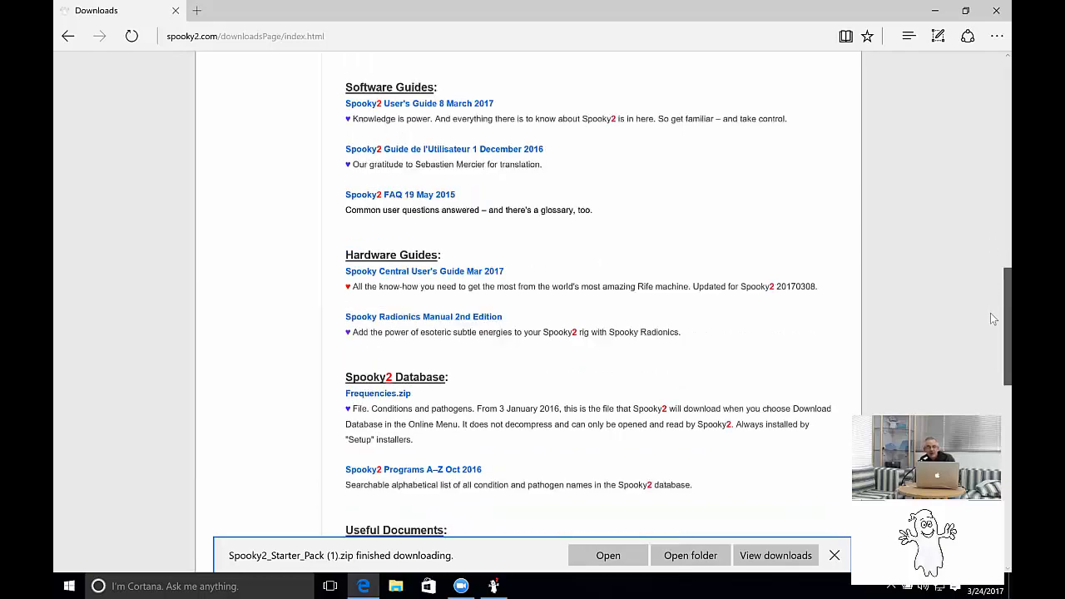
scroll(990, 320, "down", 2)
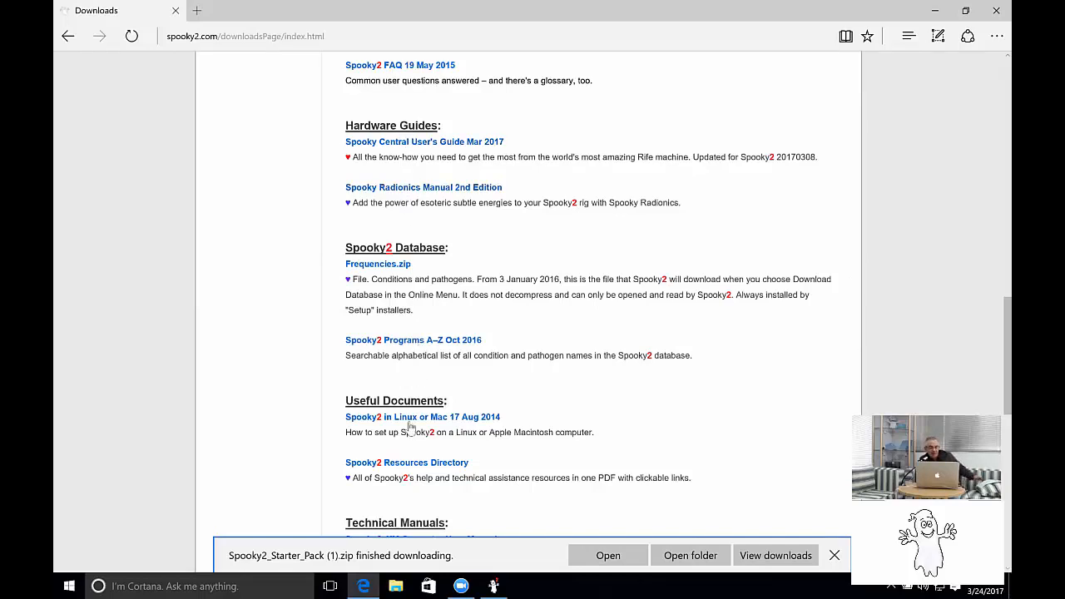
Switch back to Spooky2 and select generator 11 without allowing generator overwrites
left_click(493, 586)
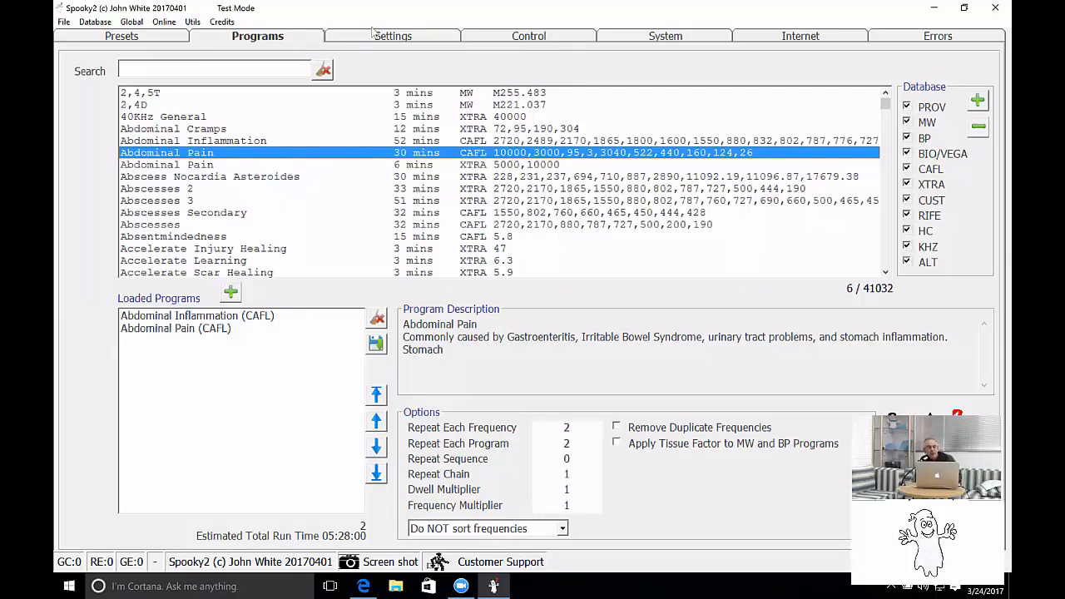
left_click(502, 39)
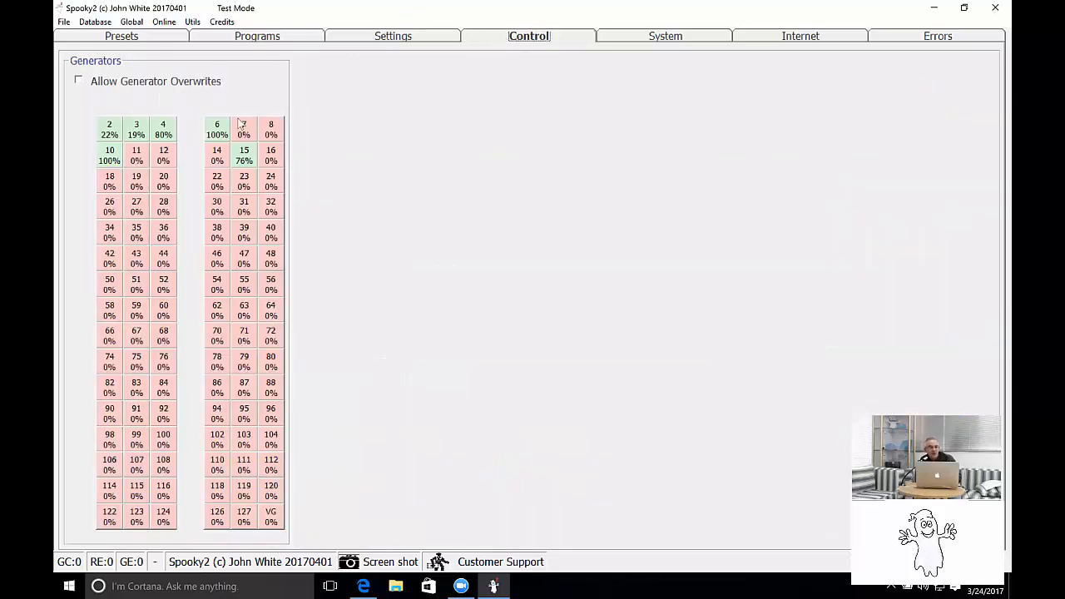
left_click(137, 157)
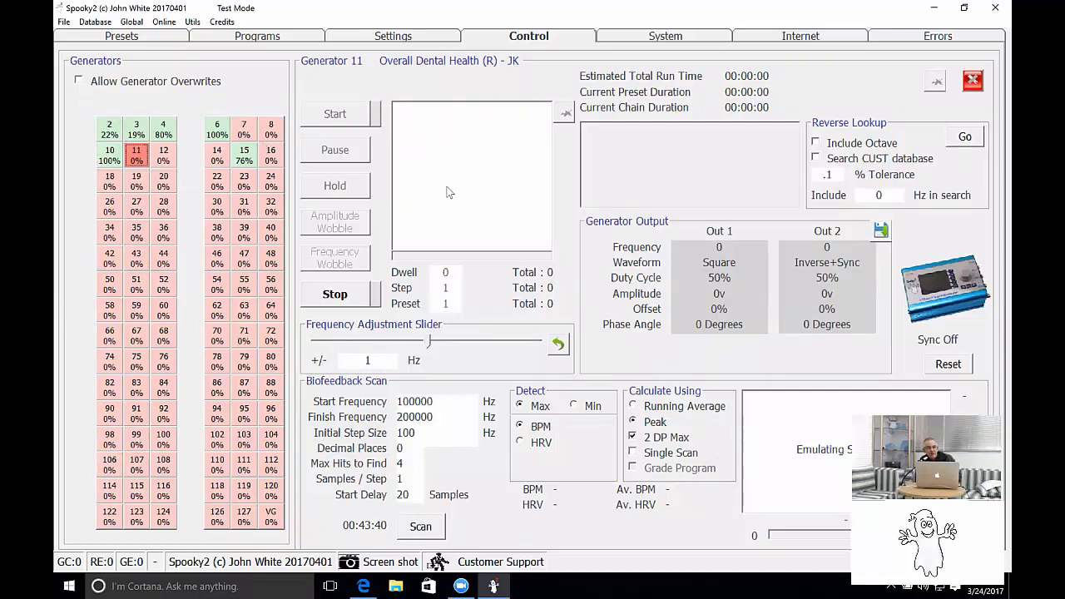
Load the CAFL programs Abdominal Inflammation and Abdominal Pain (30 mins) from the program database
left_click(265, 38)
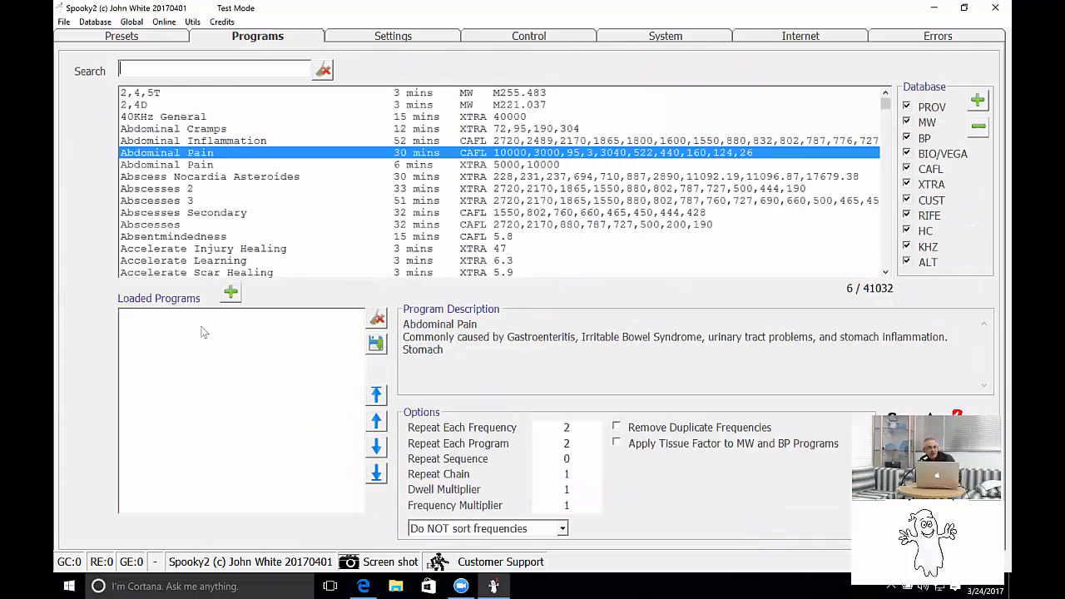
double_click(137, 142)
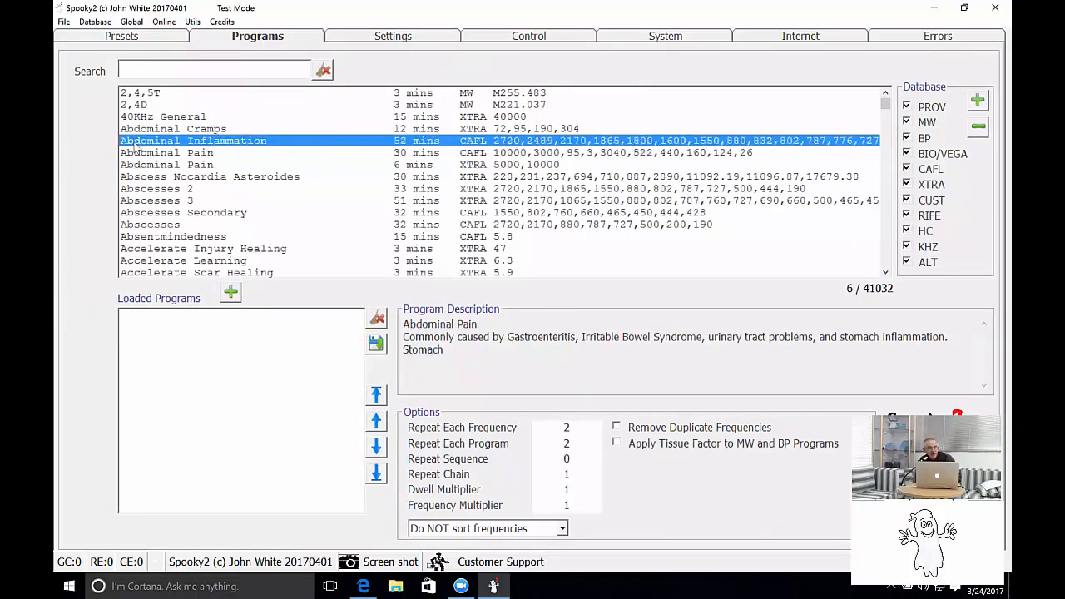
double_click(137, 155)
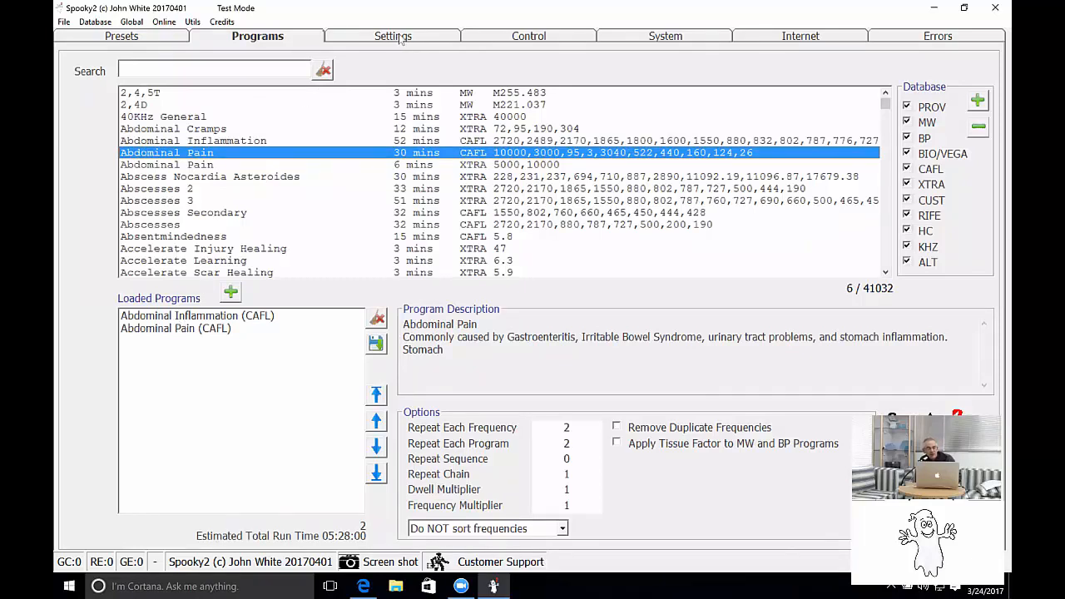
Allow generator overwrites and load the two abdominal programs into generator 11
left_click(480, 37)
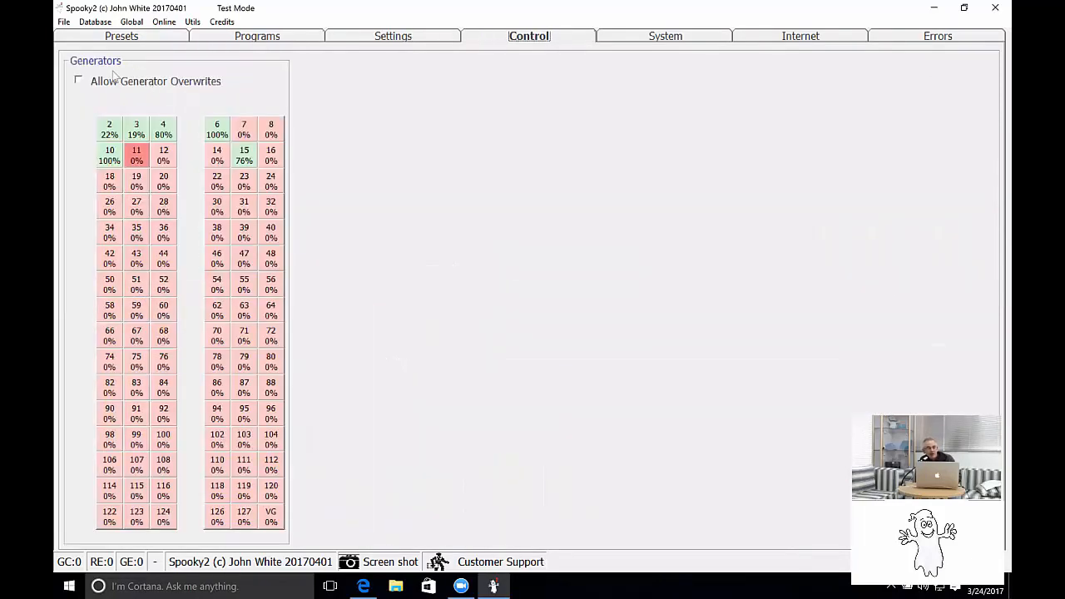
left_click(78, 82)
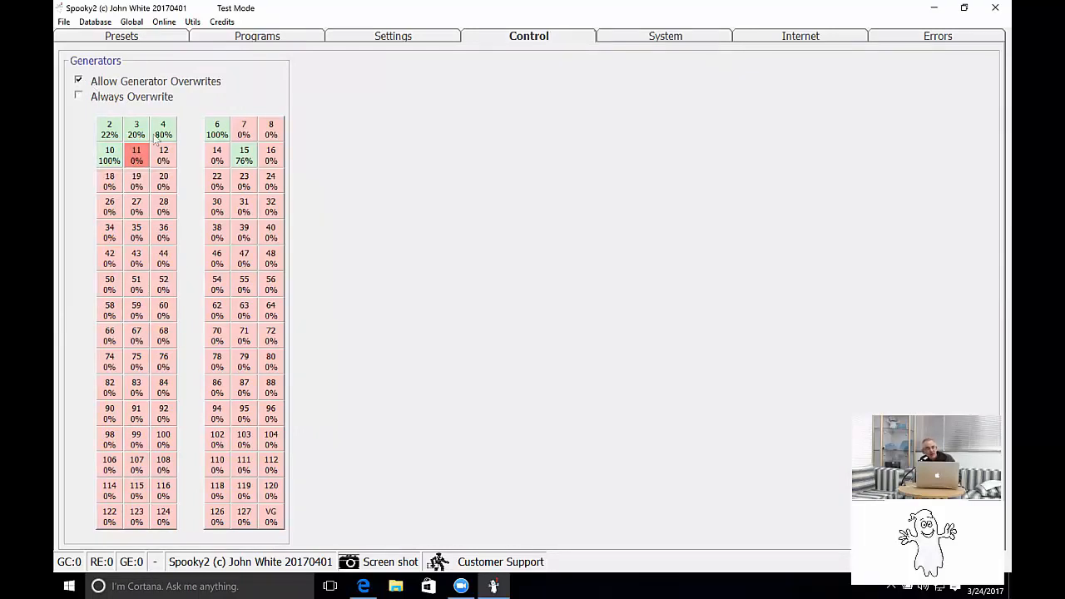
left_click(140, 160)
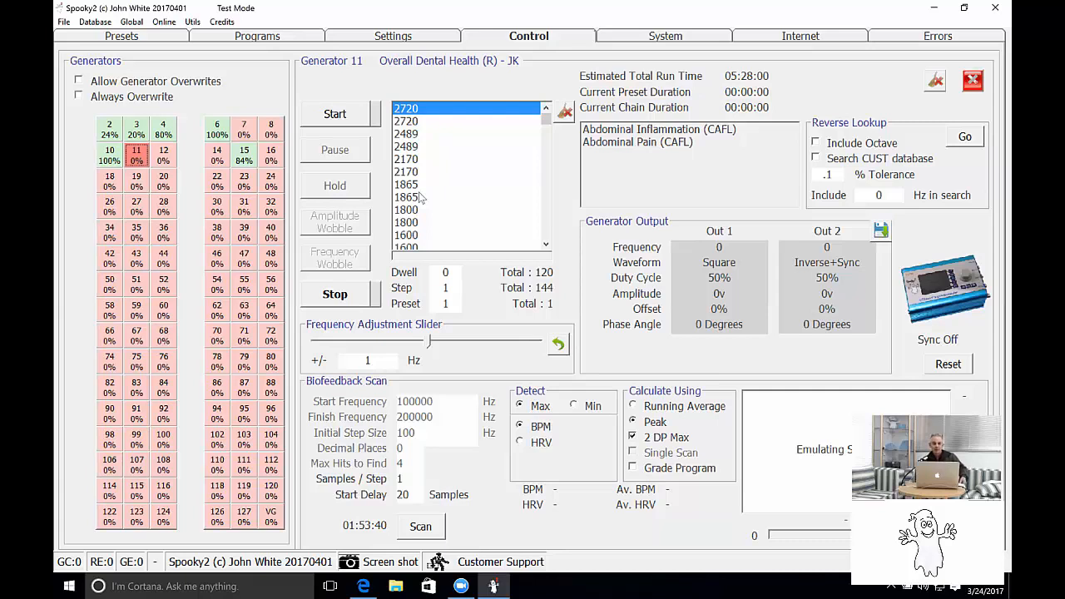
Turn on frequency wobble for the running generator 4 and check the wobble parameters in the system settings
left_click(162, 129)
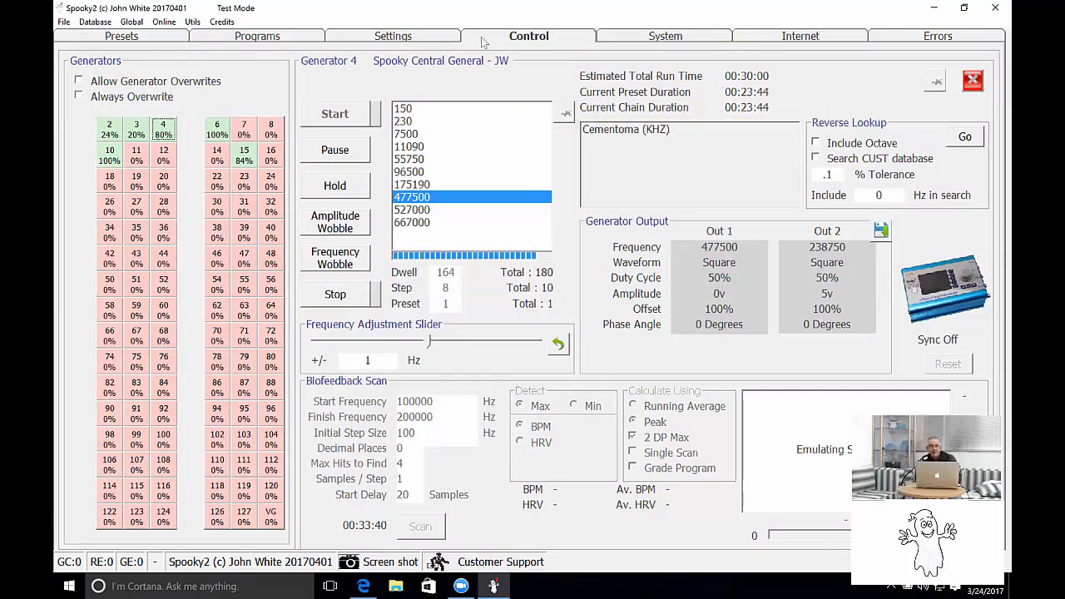
left_click(335, 262)
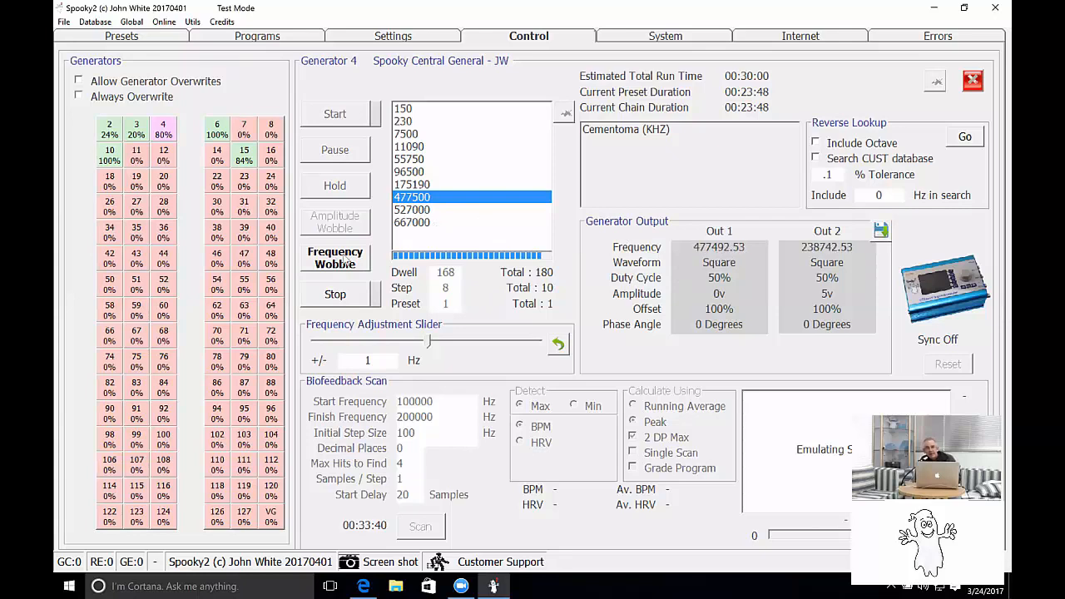
left_click(655, 42)
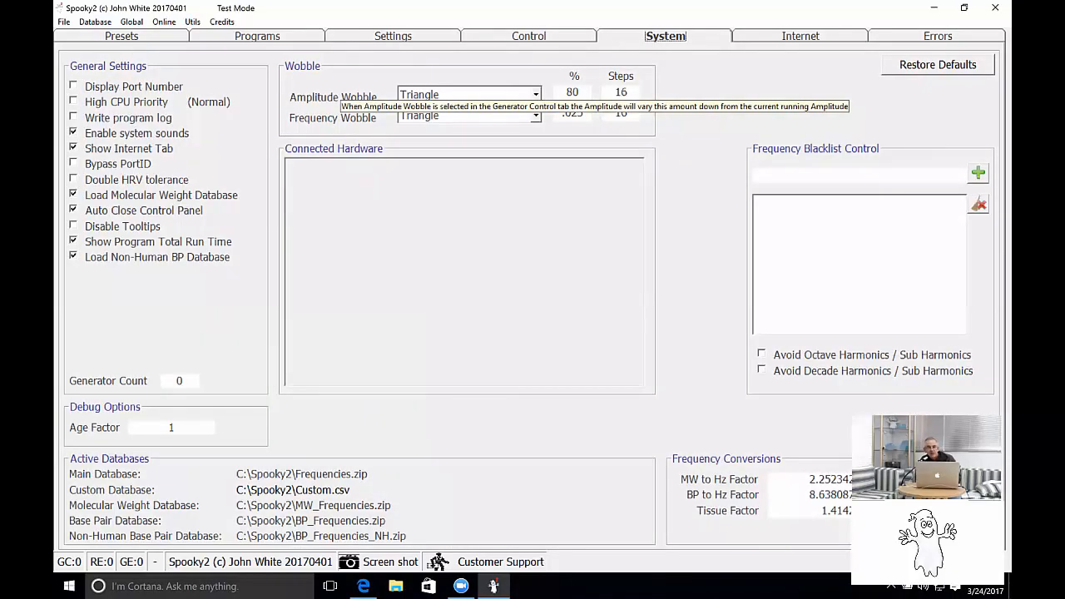
Return to generator 4's controls and turn its frequency wobble off
left_click(538, 41)
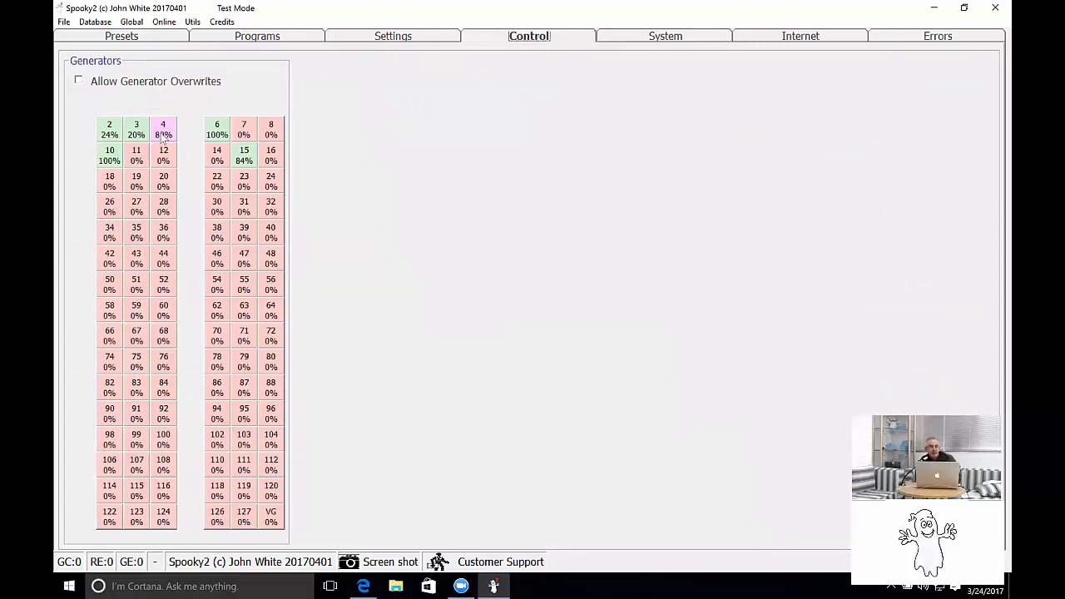
left_click(163, 133)
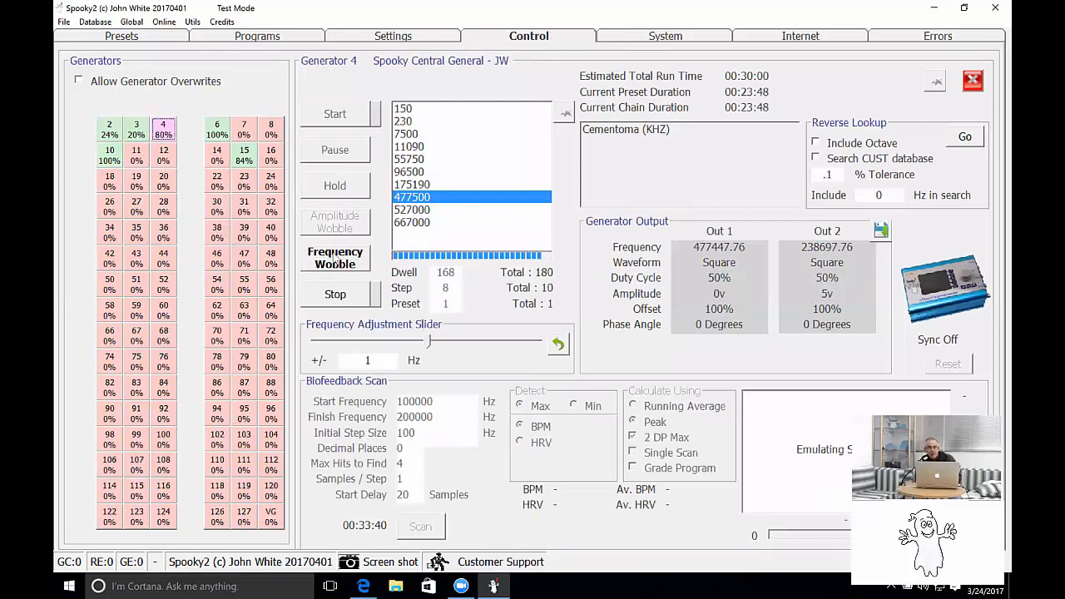
left_click(334, 259)
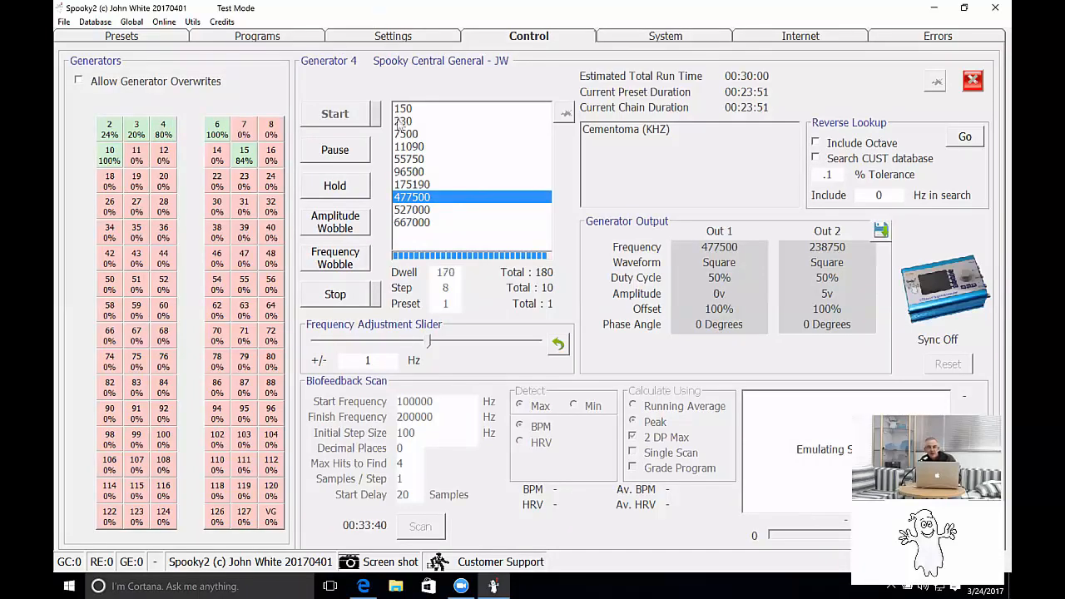
Set the preset's frequency wobble to Sawtooth at .5%
left_click(283, 38)
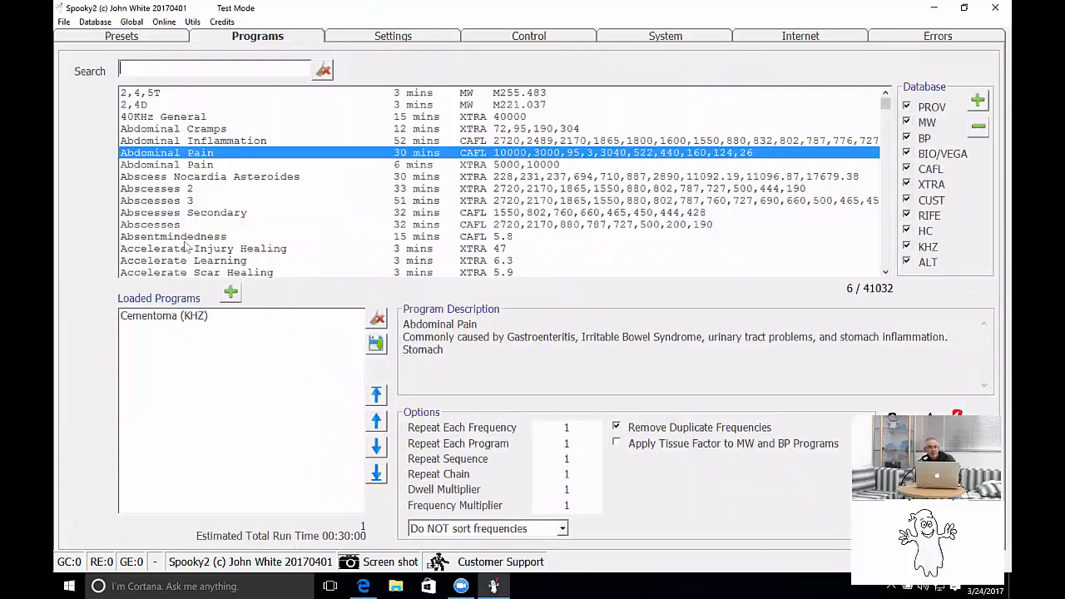
left_click(391, 38)
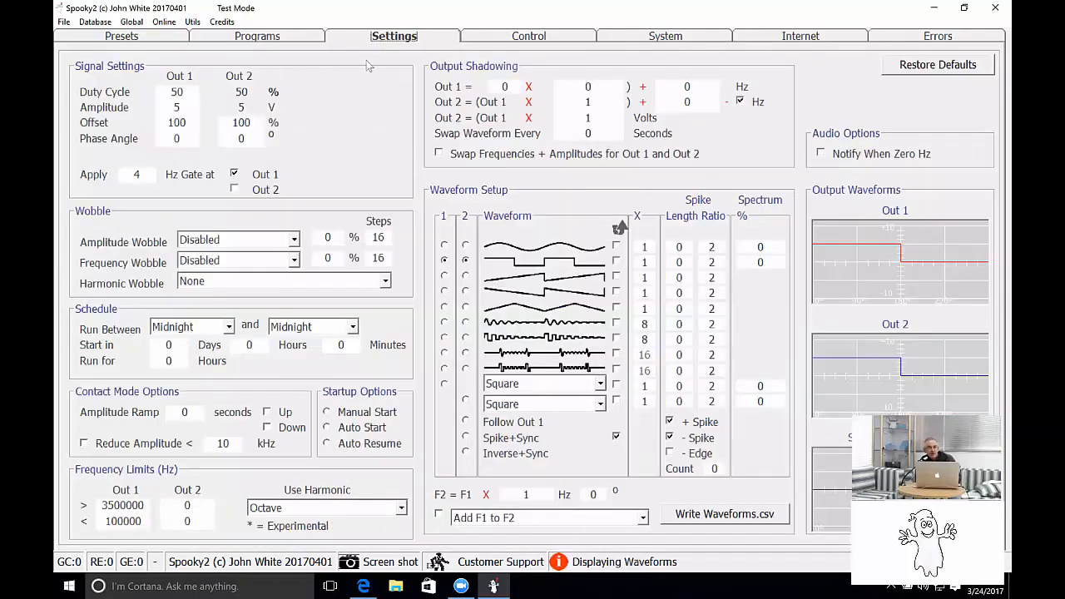
left_click(294, 260)
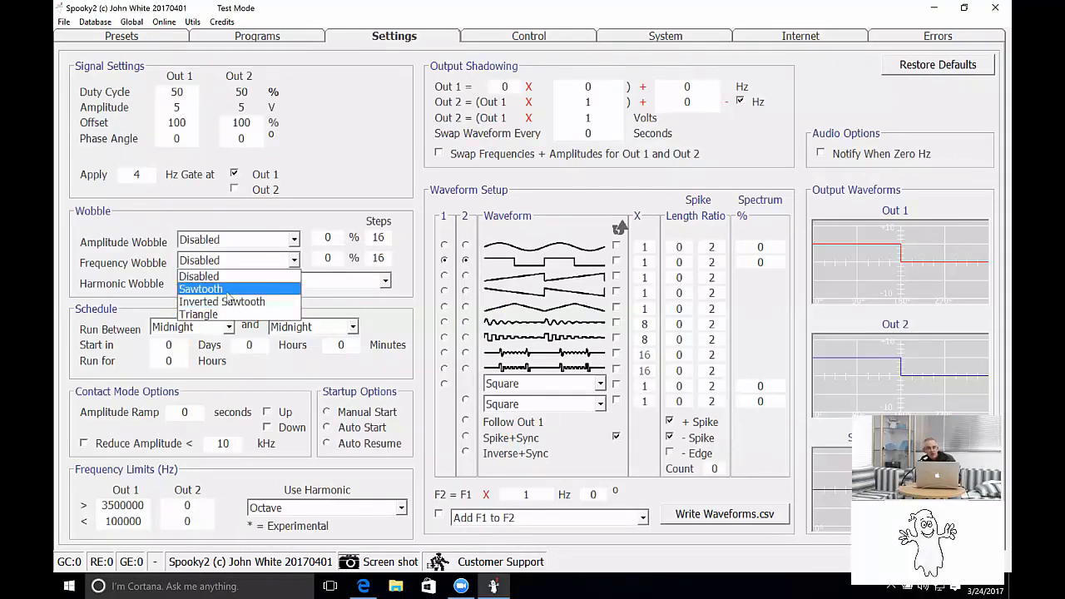
left_click(279, 288)
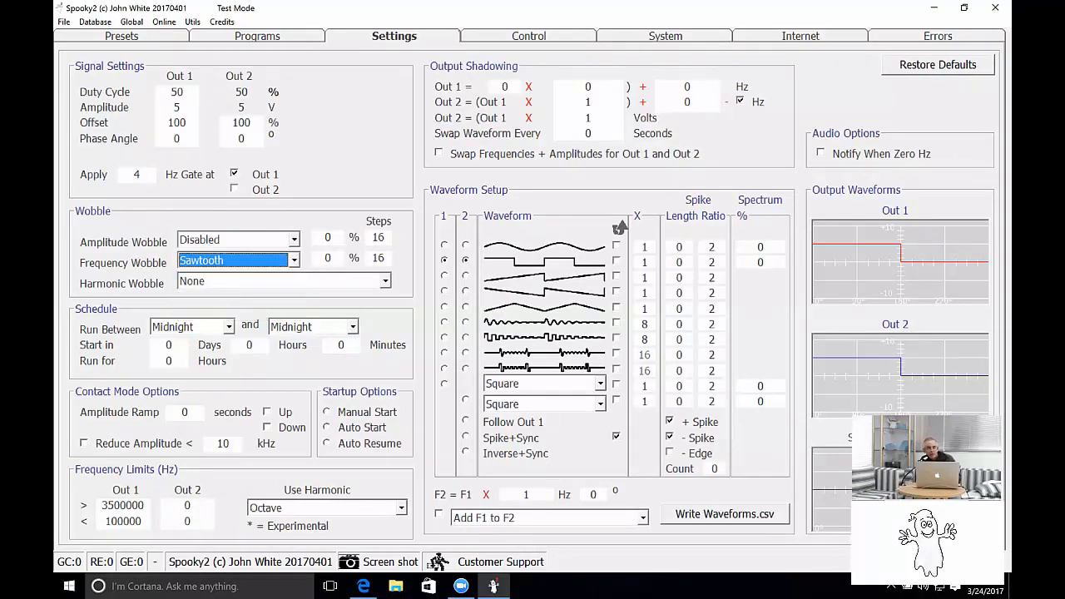
double_click(328, 258)
type(".")
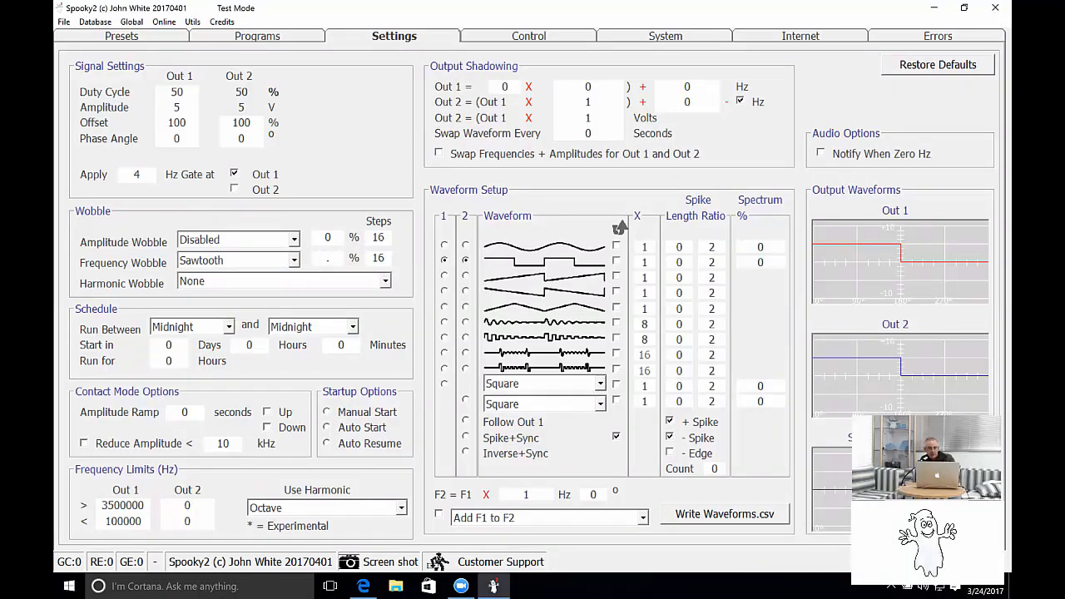
type("5")
Allow generator overwrites, load the preset with Cementoma (KHZ) into generator 11 and start it
left_click(529, 37)
left_click(79, 80)
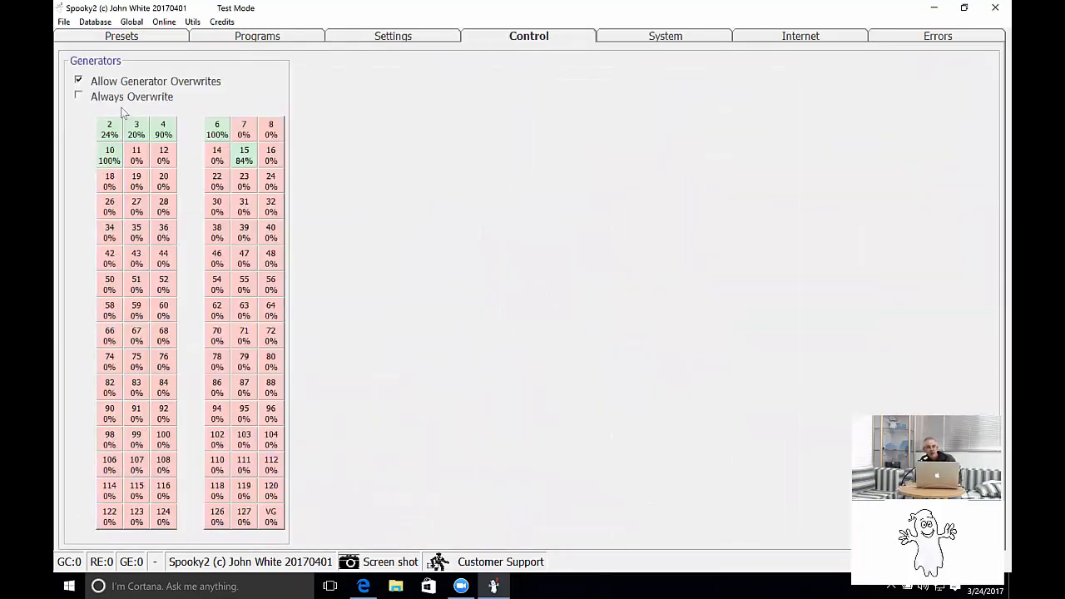
left_click(143, 160)
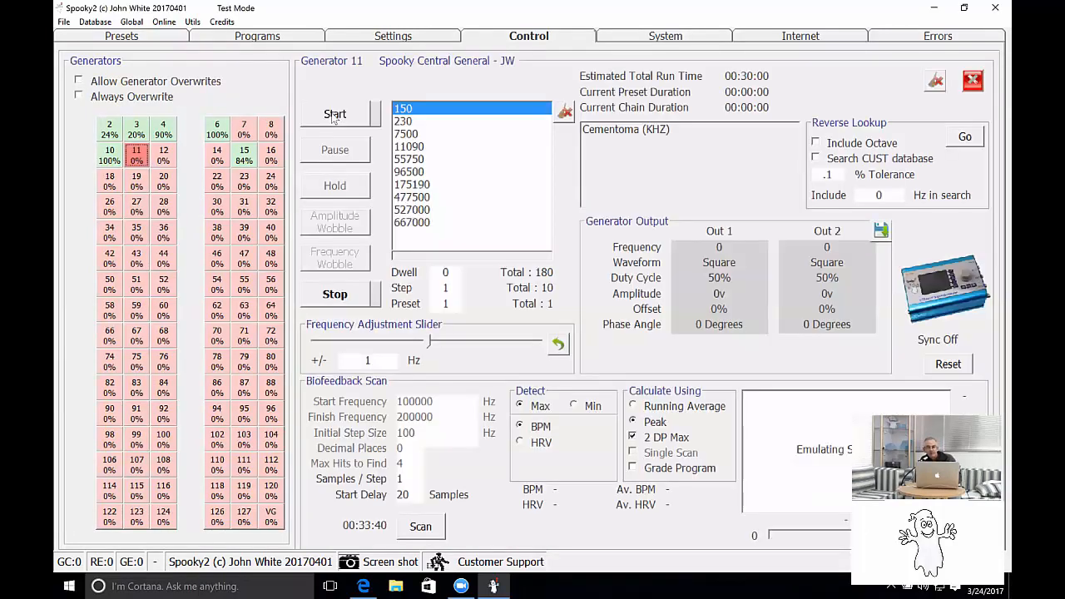
left_click(334, 115)
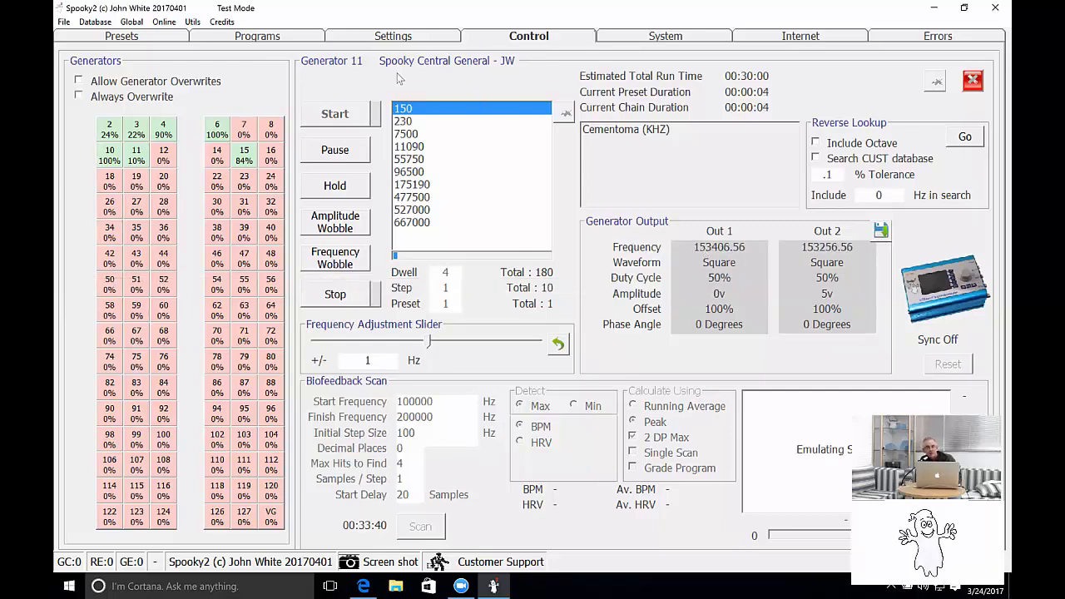
Review the preset's wobble settings and return to generator 11's controls to check its running output
left_click(366, 40)
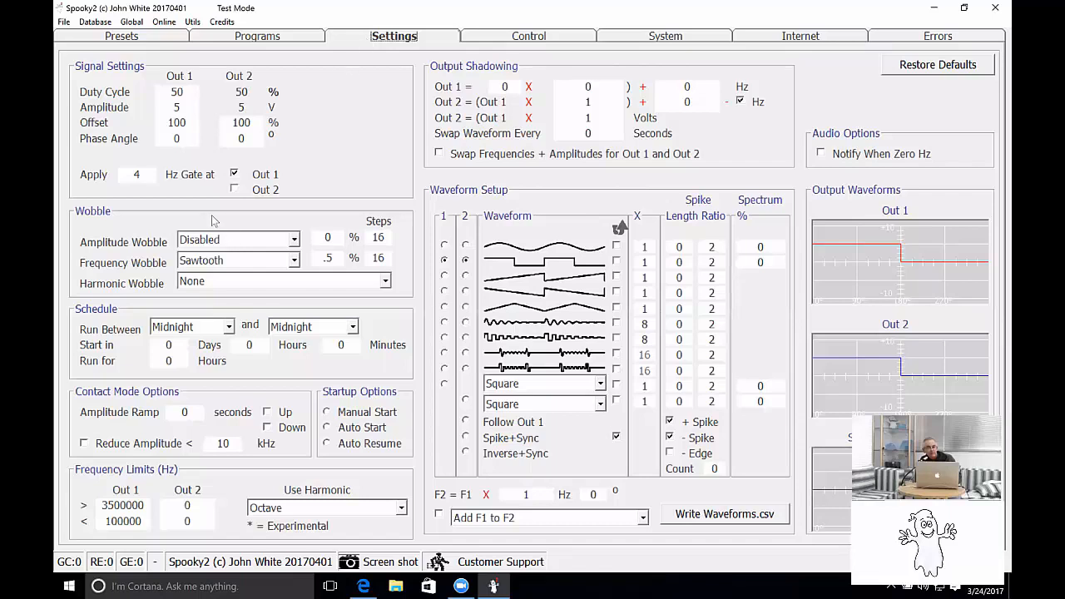
left_click(558, 38)
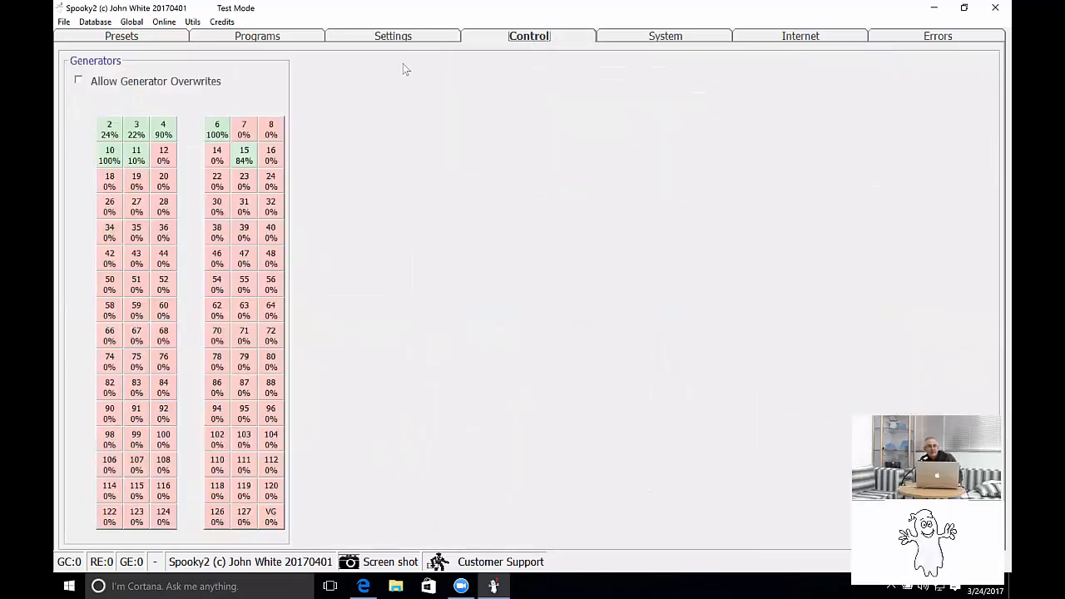
left_click(140, 158)
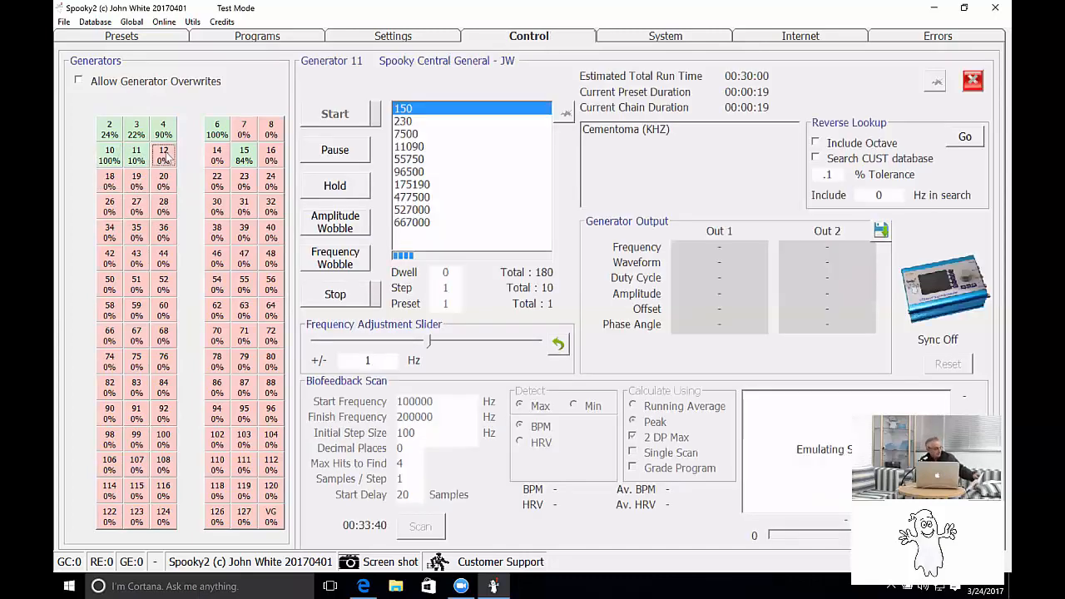
Inspect generator 12's settings, and compare them with those of the Spooky Central General - JW plasma shell preset after loading it
left_click(164, 156)
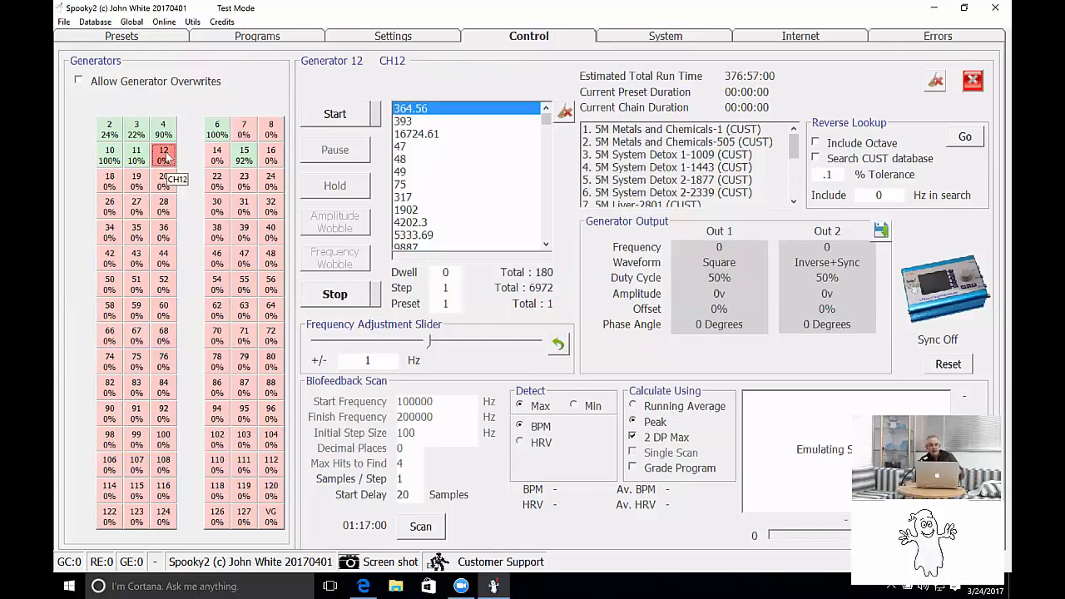
left_click(387, 38)
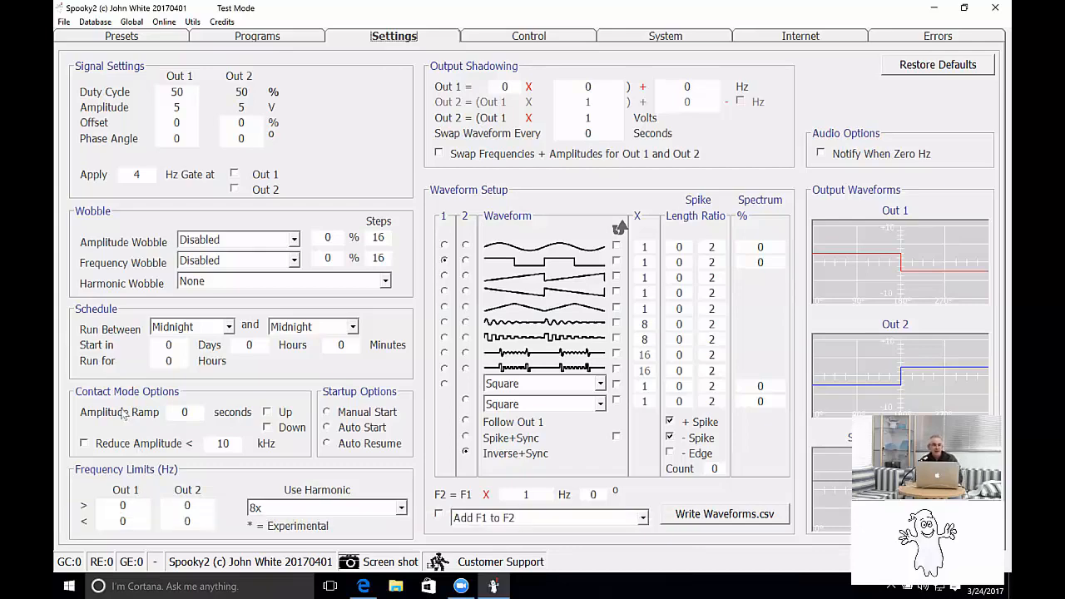
left_click(130, 38)
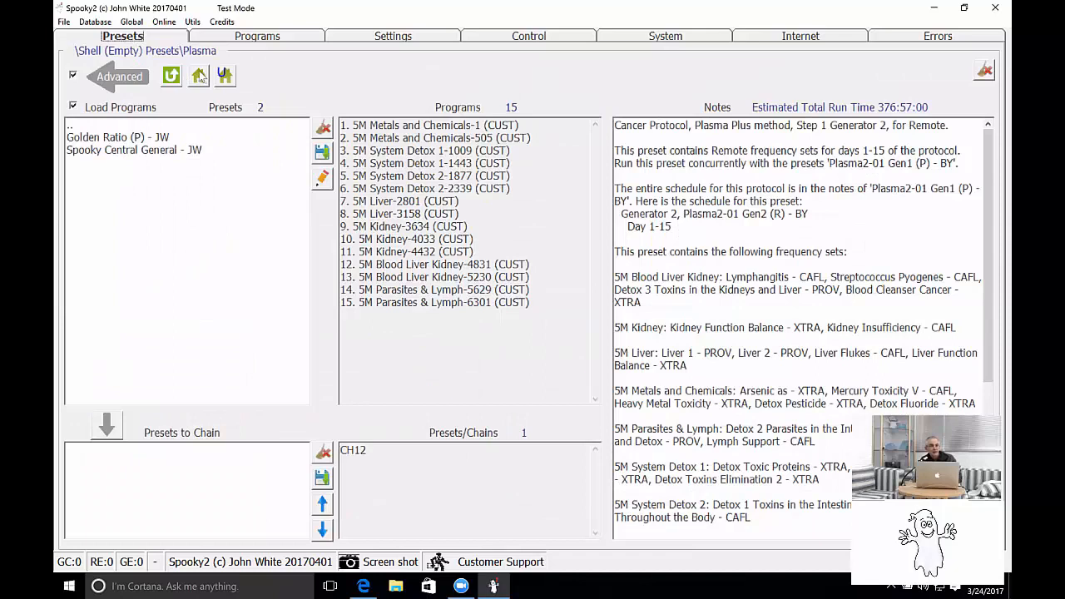
left_click(141, 159)
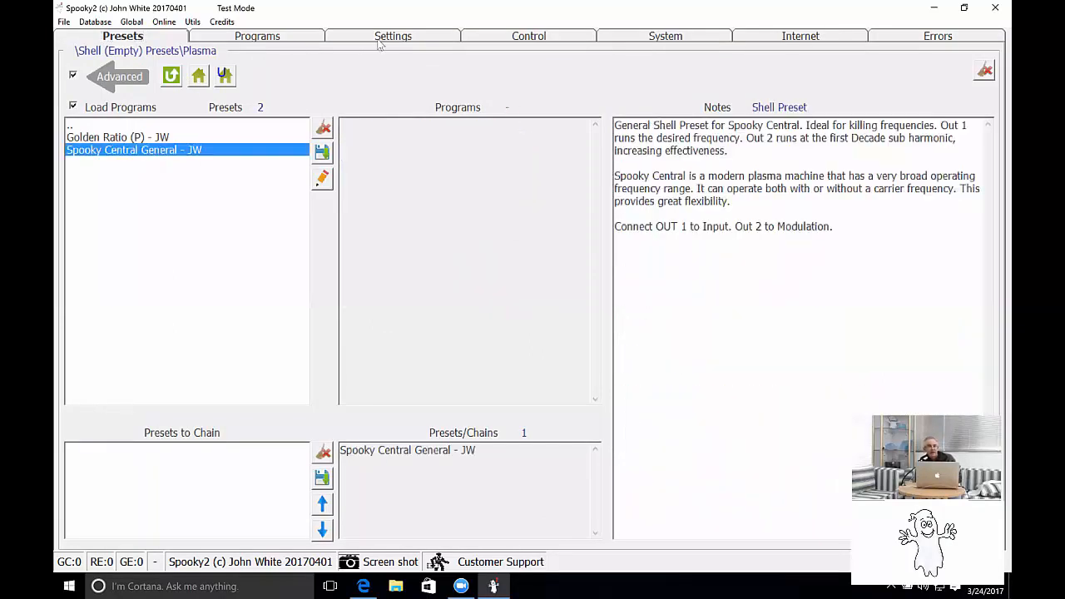
left_click(384, 38)
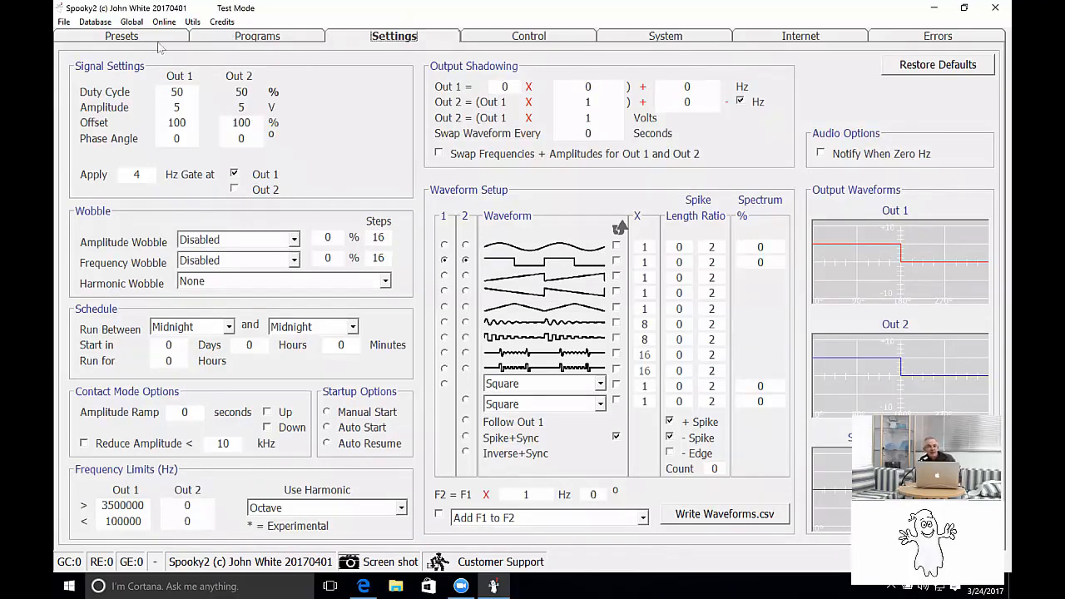
Load the Schumann-Resonator (R) - JK preset from the Heal presets for Remote
left_click(134, 41)
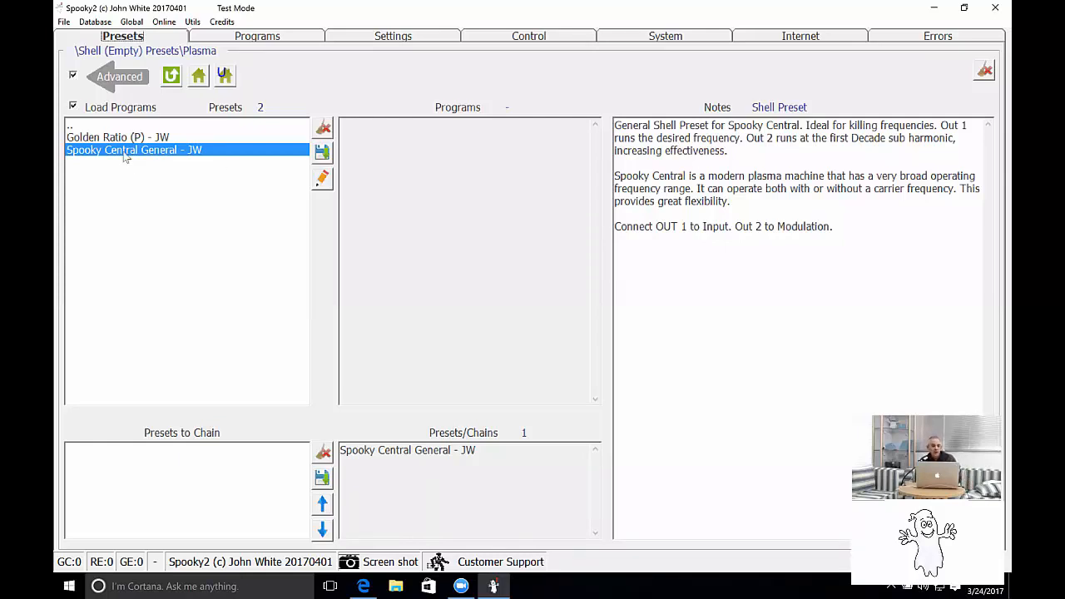
left_click(198, 76)
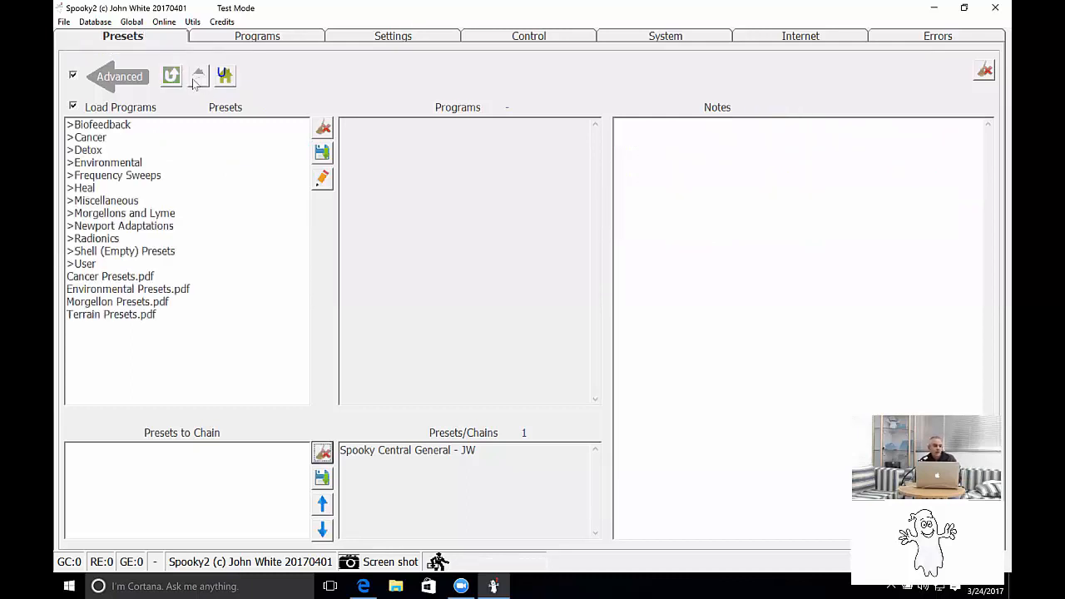
double_click(89, 189)
double_click(93, 139)
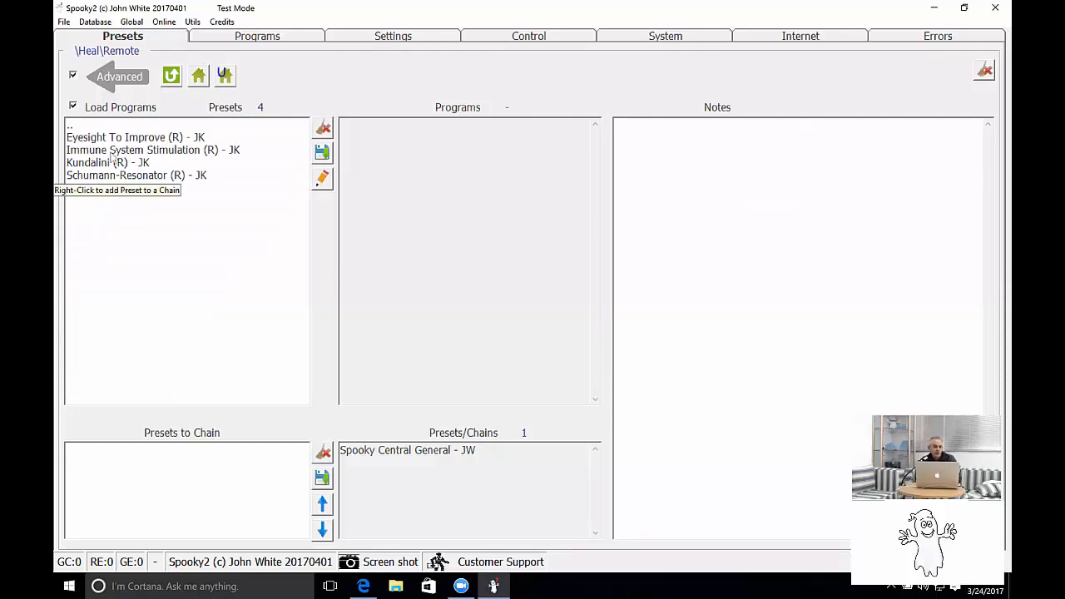
left_click(108, 176)
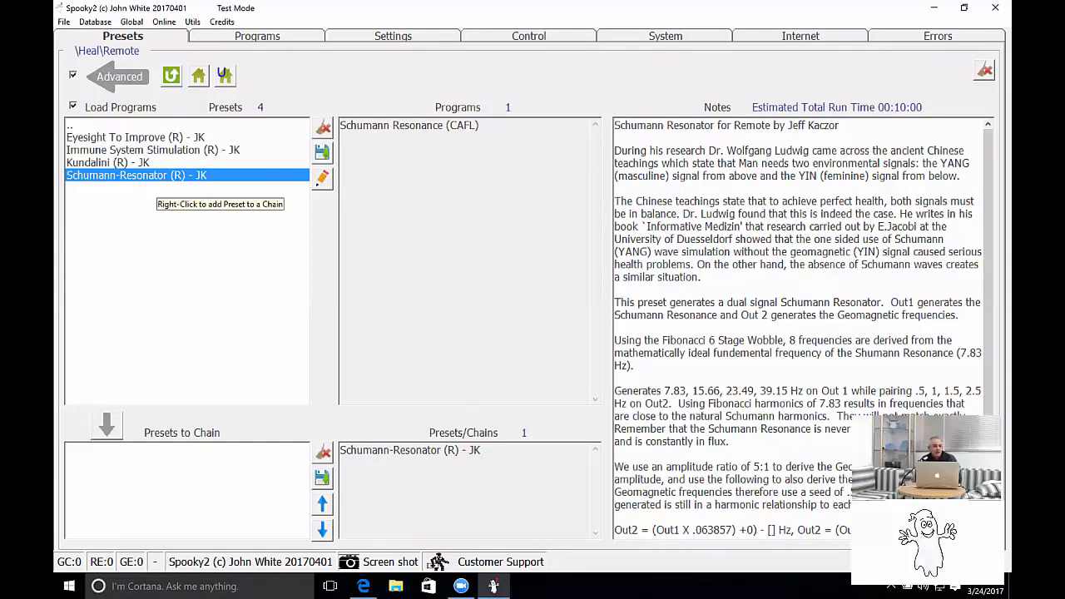
Set the Out 1 amplitude of the Schumann-Resonator preset to .5 V
left_click(393, 36)
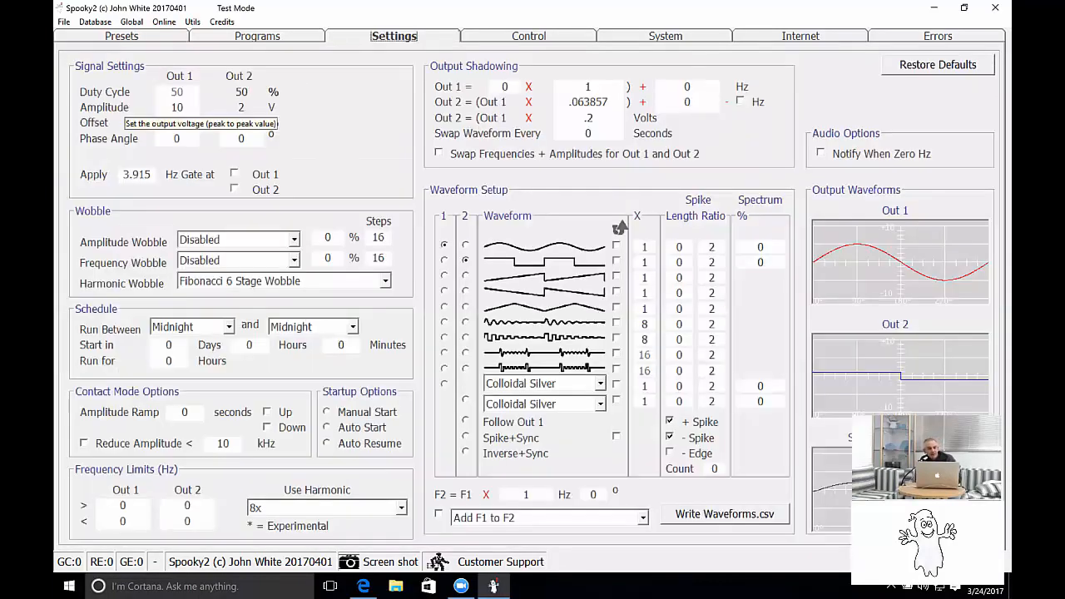
double_click(177, 108)
type(".5")
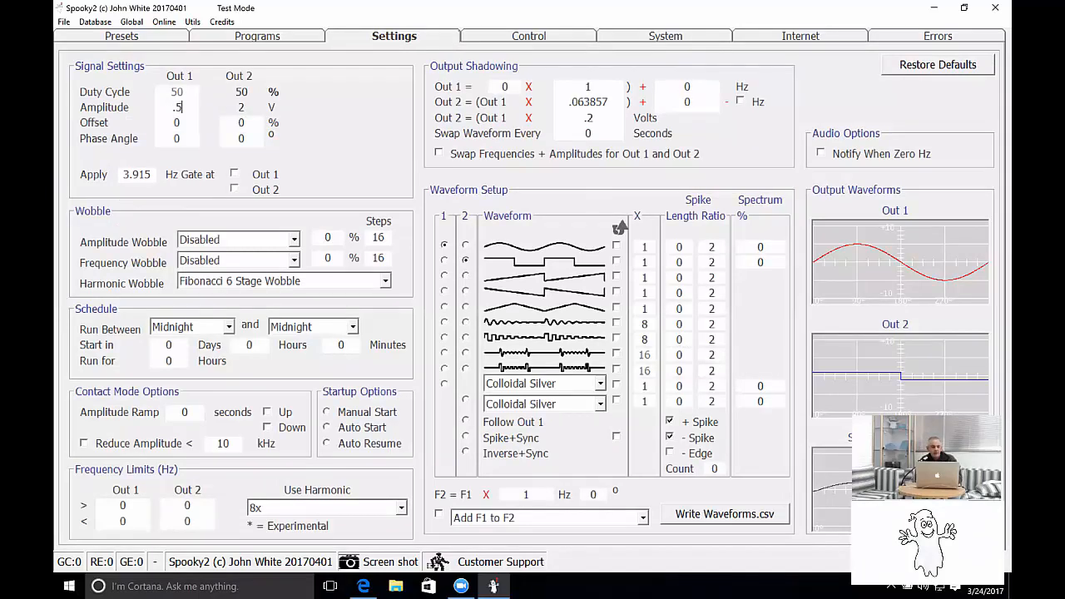
key("Return")
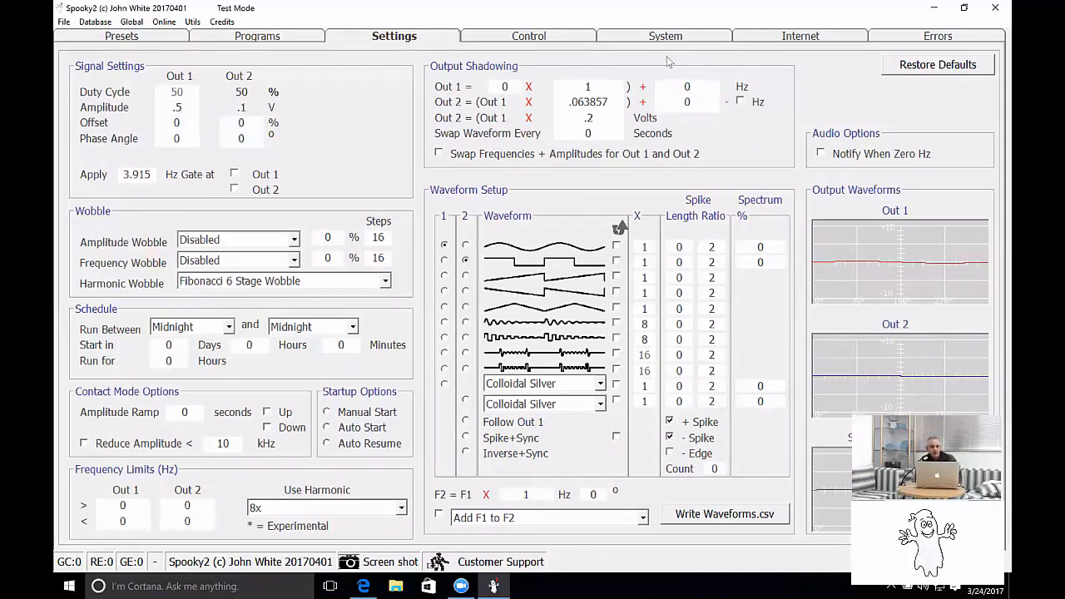
Allow generator overwrites, load the Schumann-Resonator preset into generator 12 and start it
left_click(551, 37)
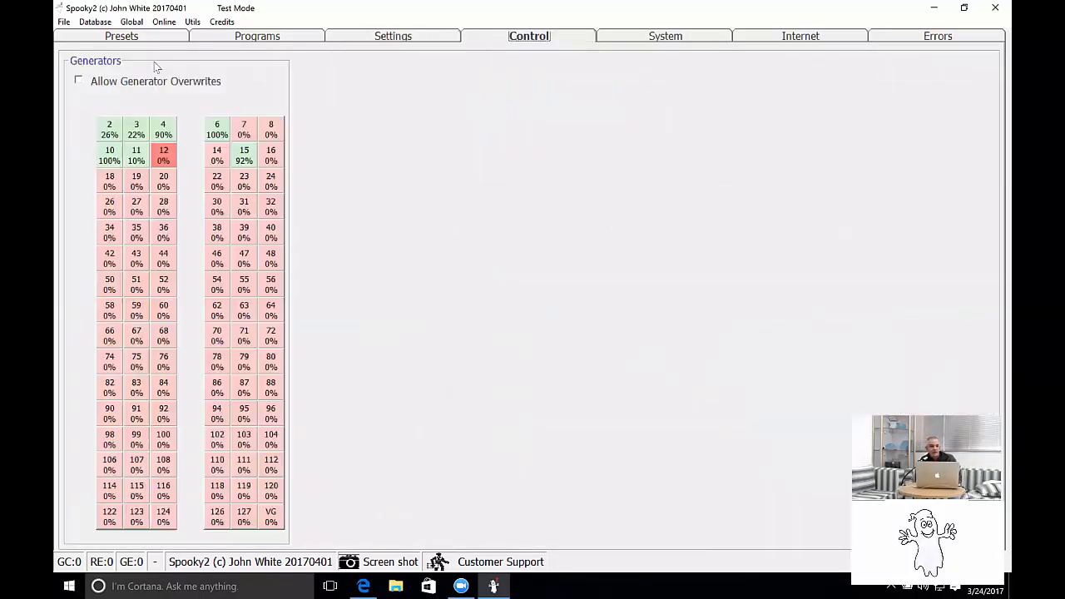
left_click(79, 80)
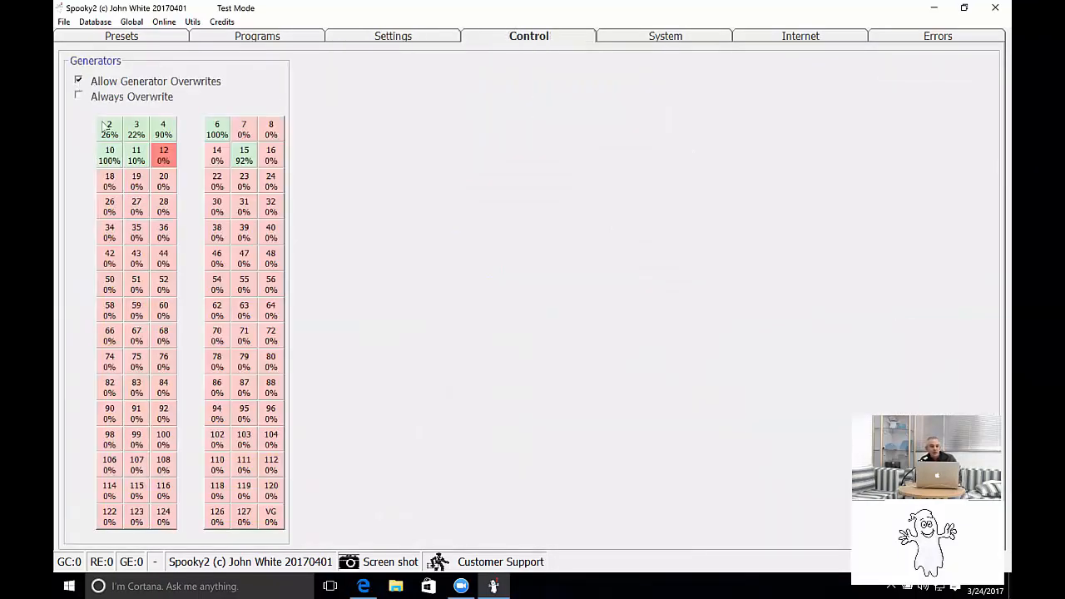
left_click(163, 155)
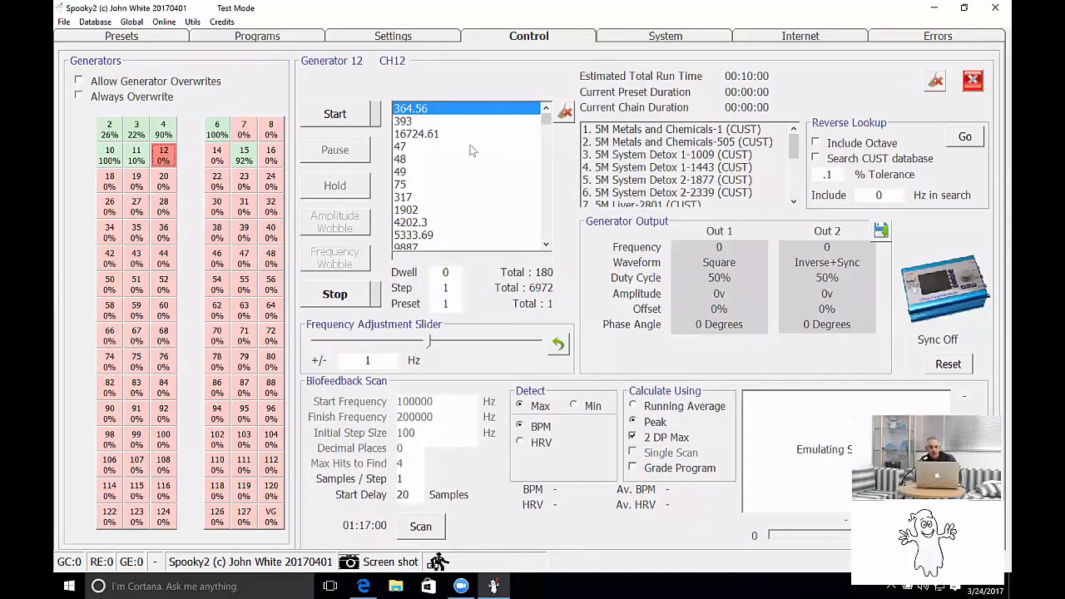
left_click(335, 114)
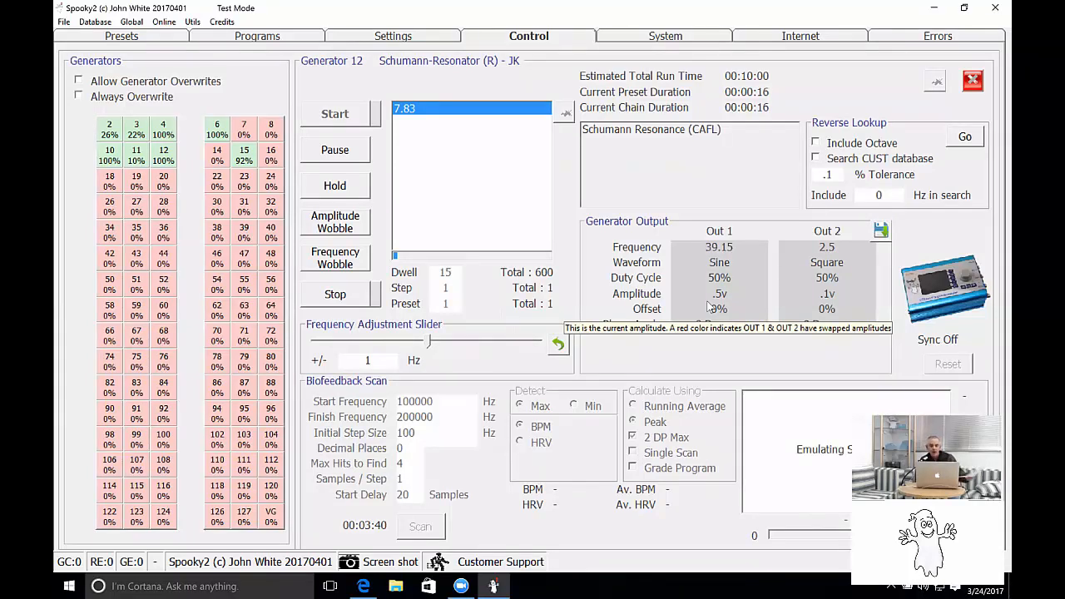
Try Inverse+Sync as the Out 2 waveform, and replace it with the sine wave
left_click(394, 38)
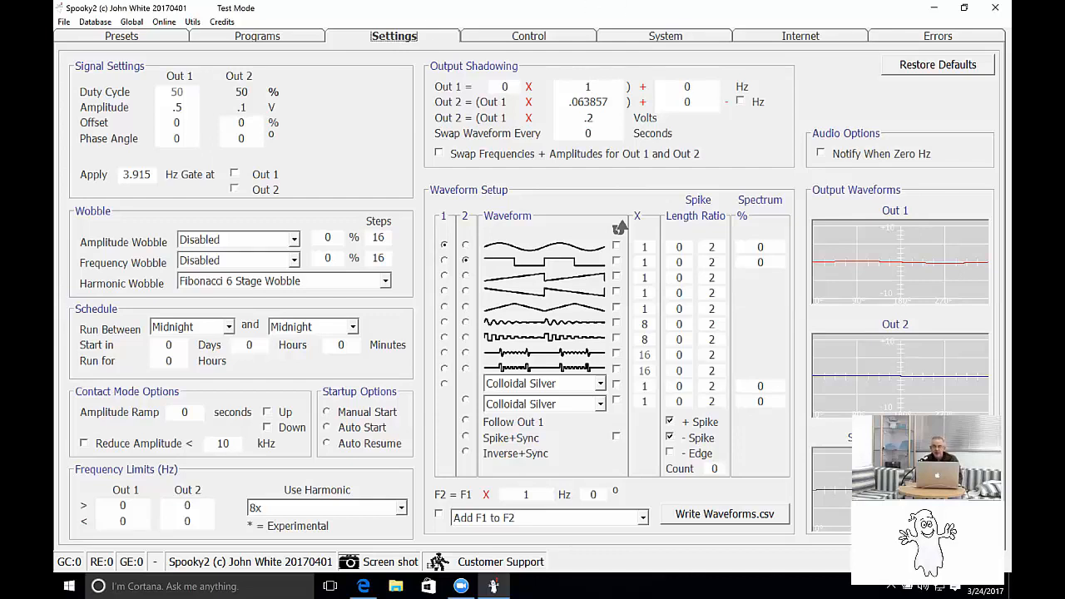
left_click(465, 452)
left_click(591, 87)
left_click(465, 245)
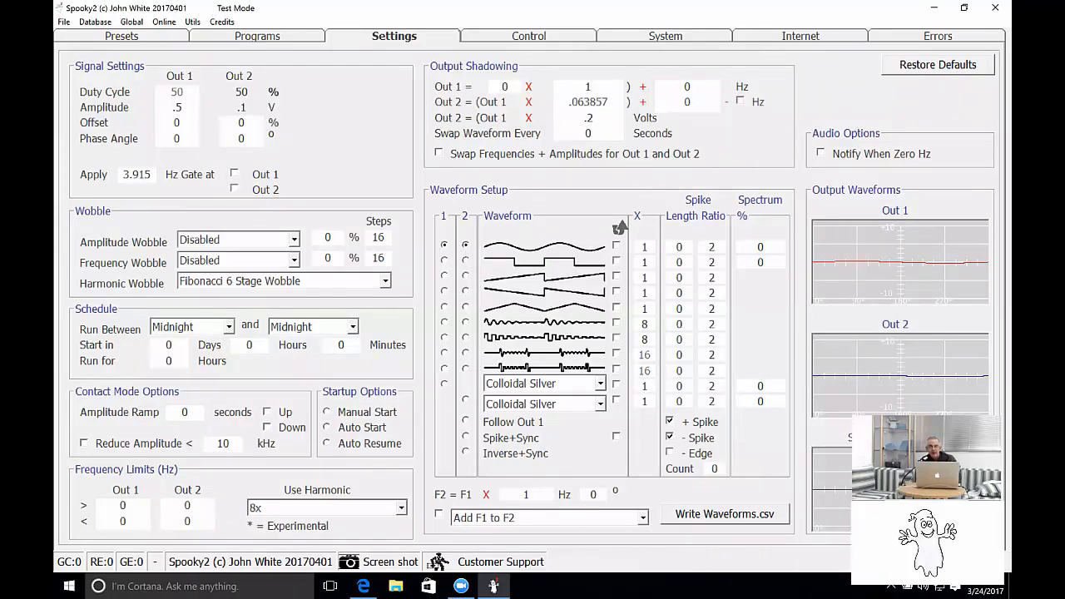
Set the Out 2 frequency multiplier to 1 and switch the Out 2 waveform to Inverse+Sync and finally to Spike+Sync
double_click(588, 102)
type("1")
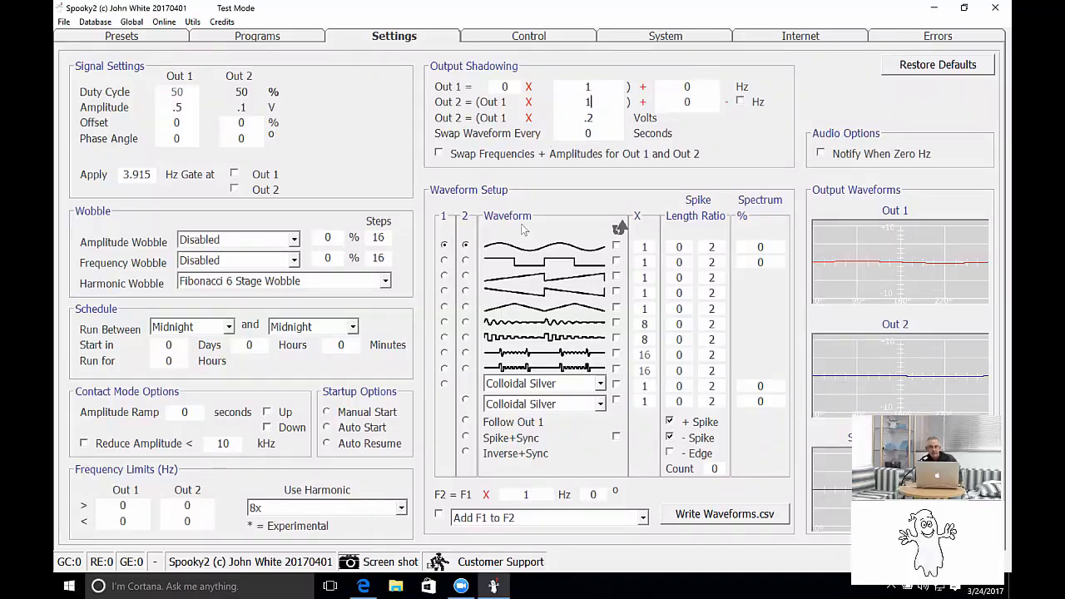
left_click(465, 453)
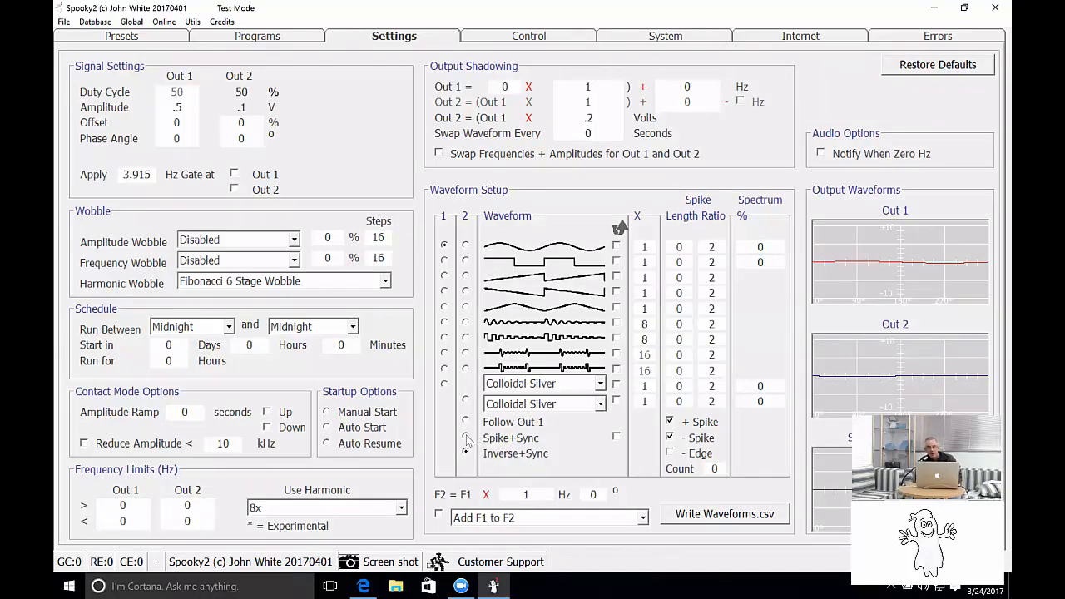
left_click(465, 439)
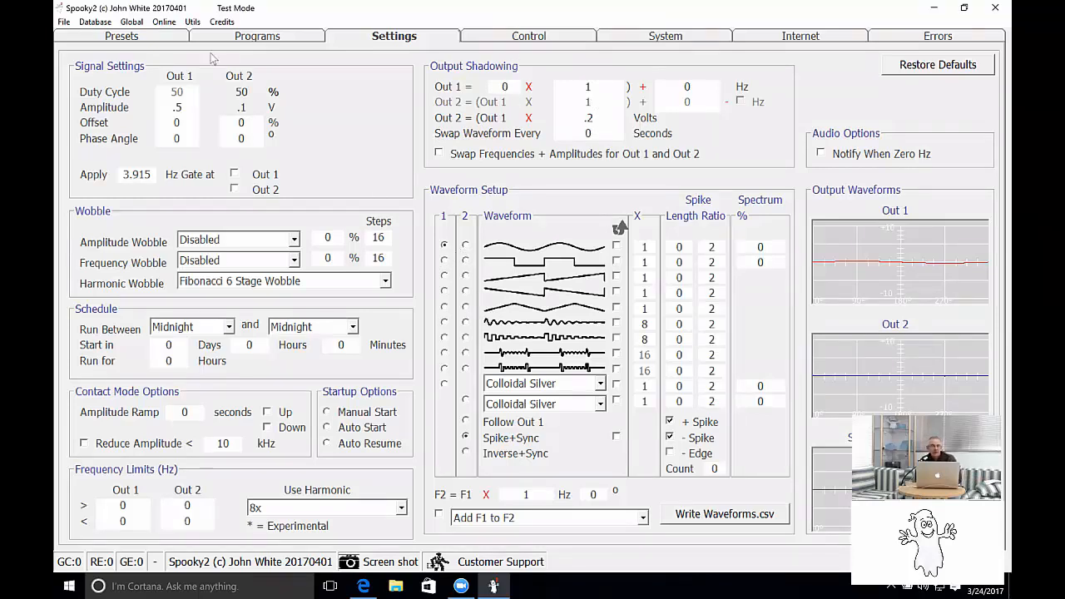
Load the Spooky Central General - JW preset from the Plasma folder of the Shell (Empty) Presets
left_click(153, 38)
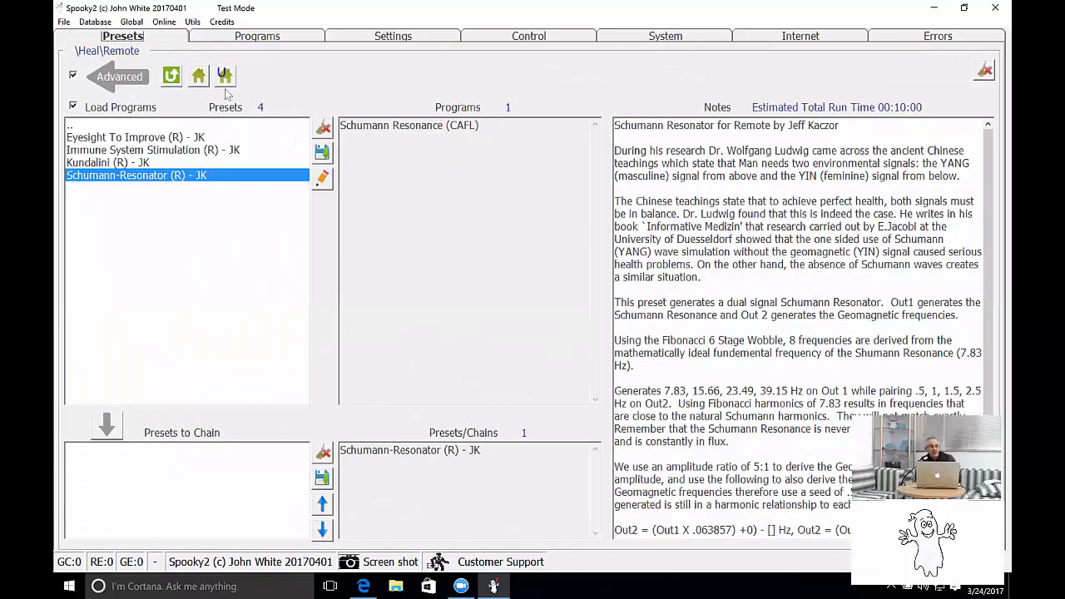
left_click(109, 254)
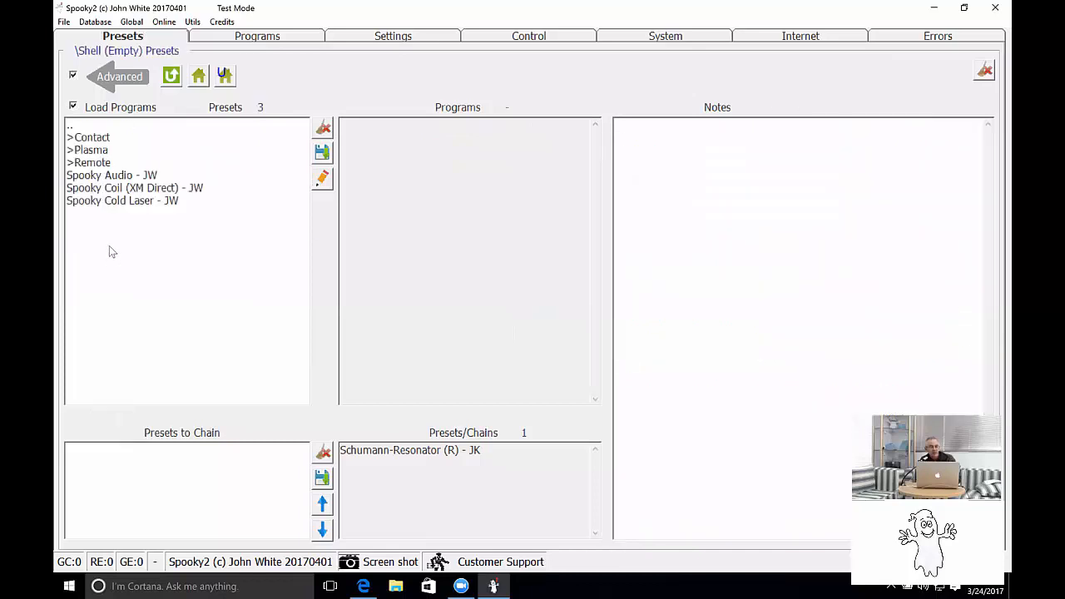
left_click(88, 152)
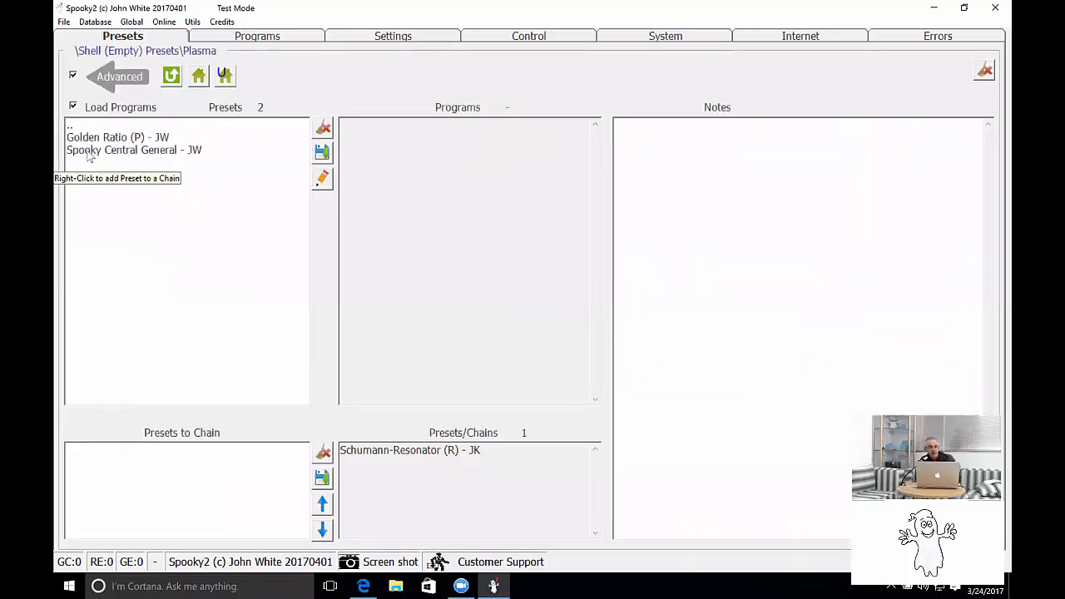
left_click(88, 155)
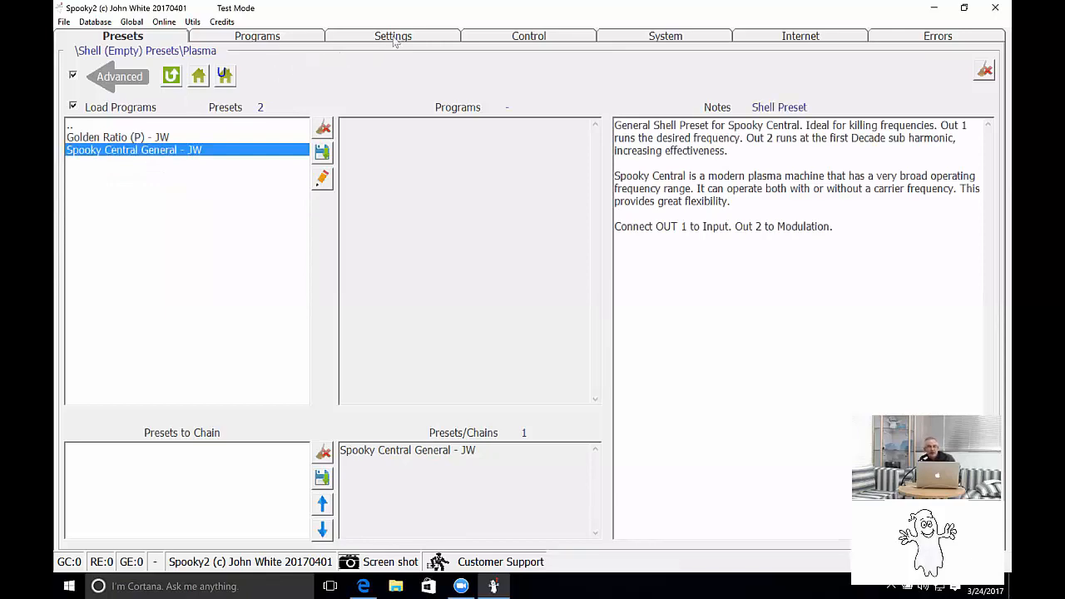
Enable swapping of frequencies and amplitudes between outputs, and set Out 2 shadowing to a factor of 0 plus a constant 3100000 Hz
left_click(393, 38)
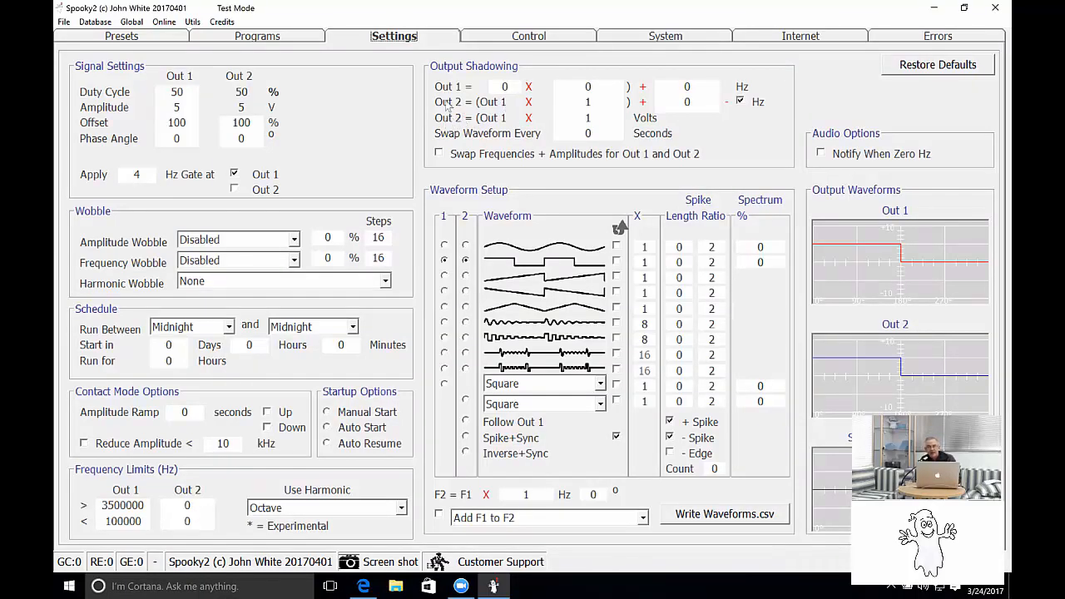
left_click(439, 155)
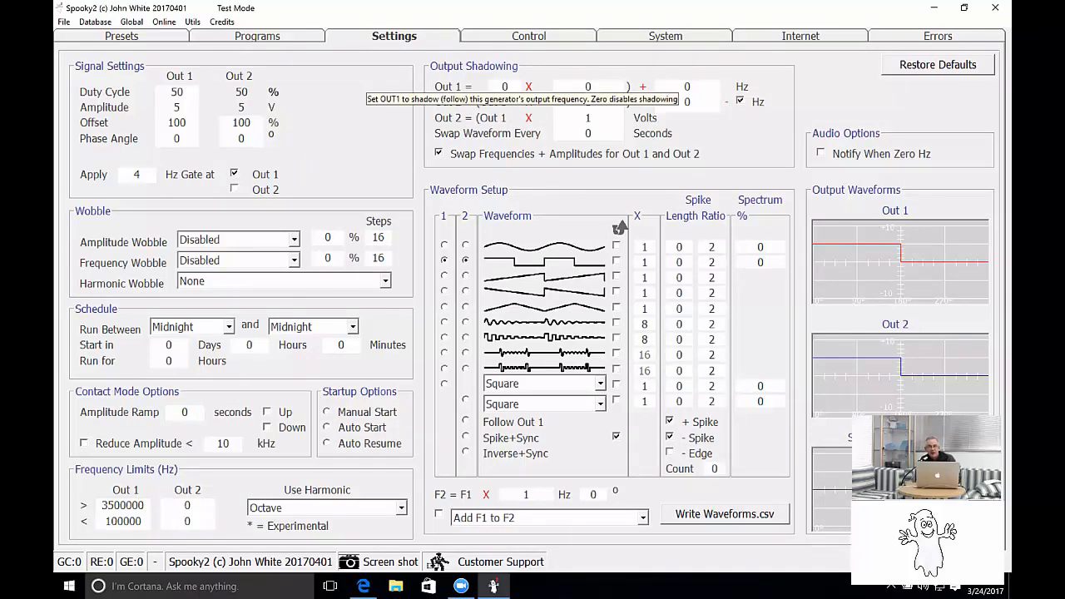
left_click(505, 86)
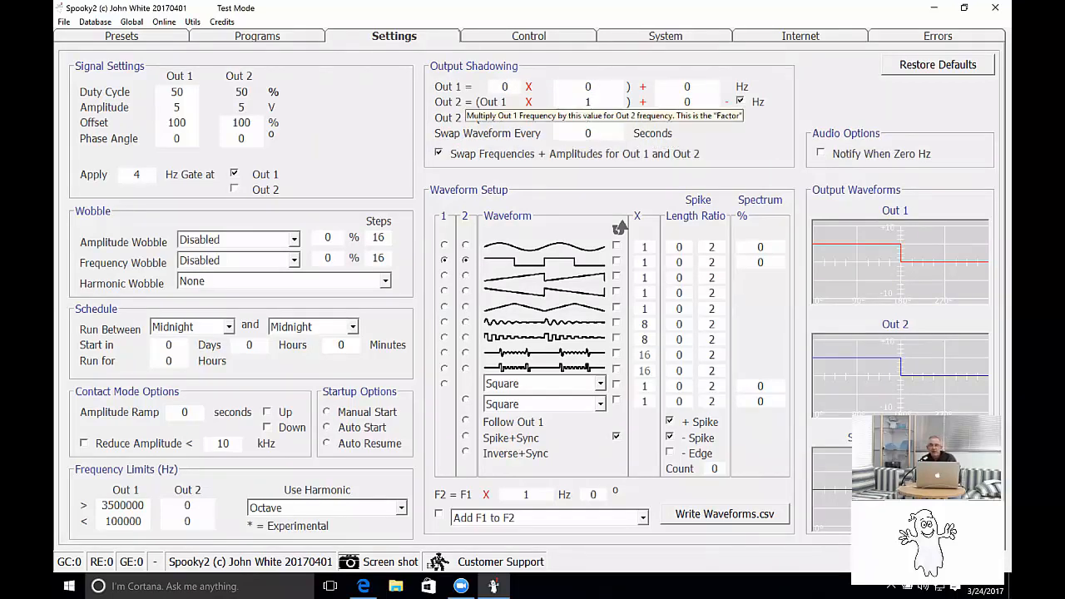
left_click(592, 101)
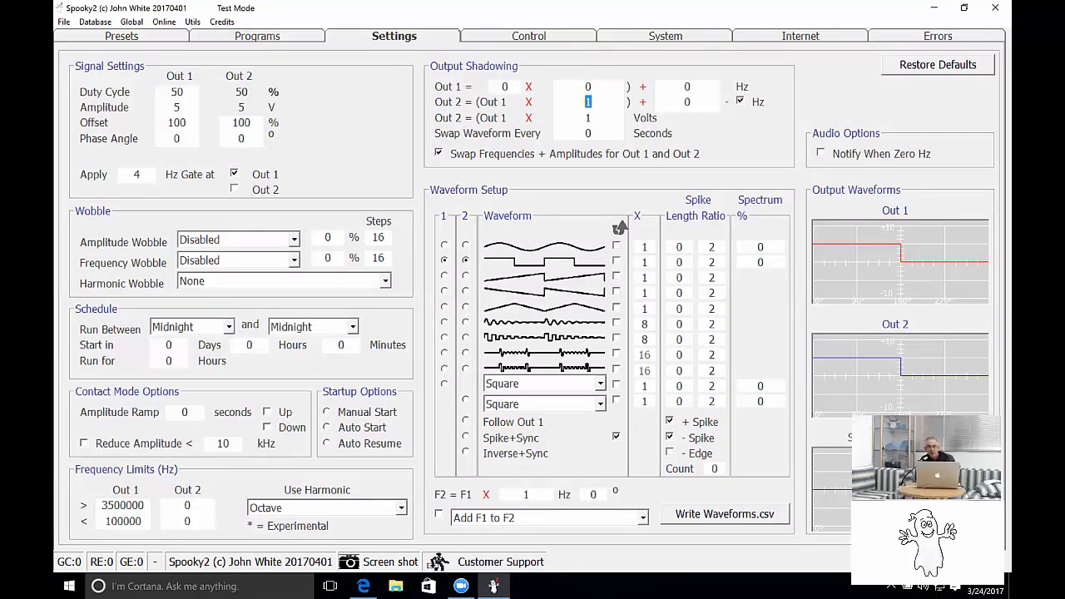
type("0")
type("100000")
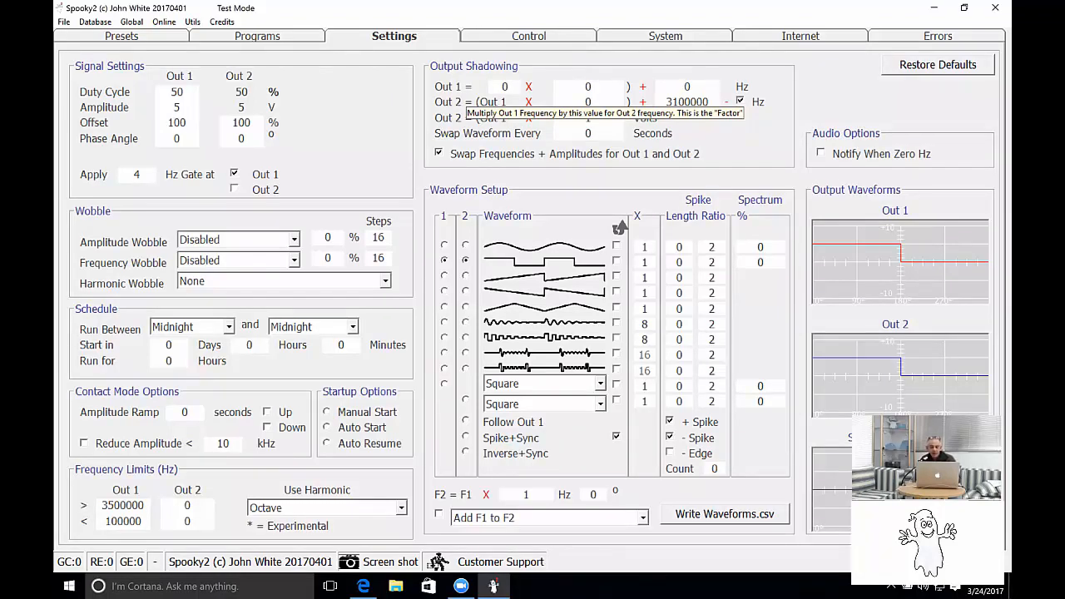
Check the overview of running generators and the list of reported errors
left_click(541, 37)
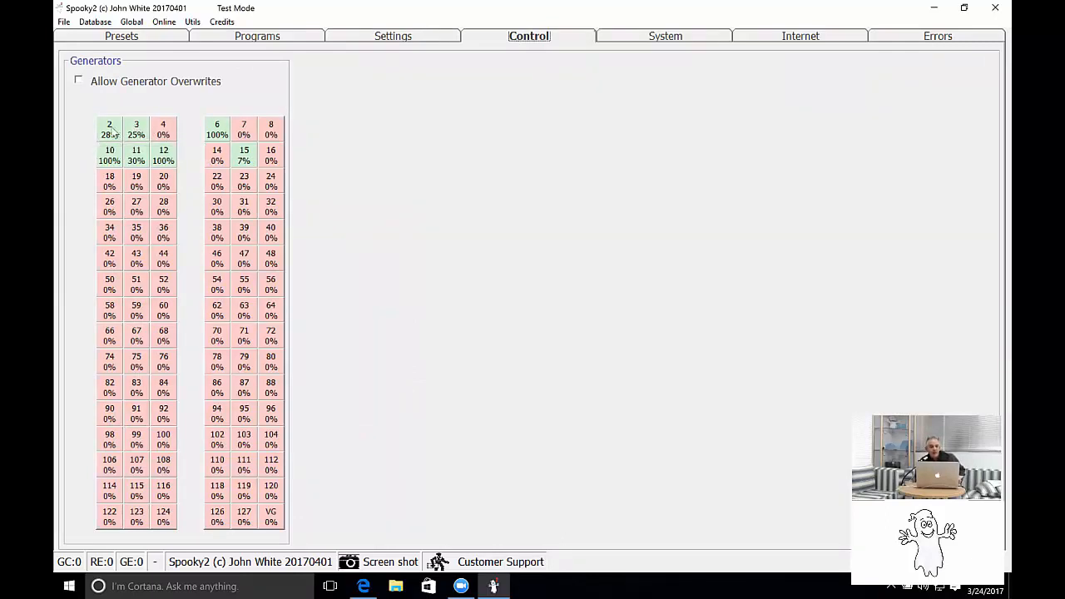
mouse_move(110, 131)
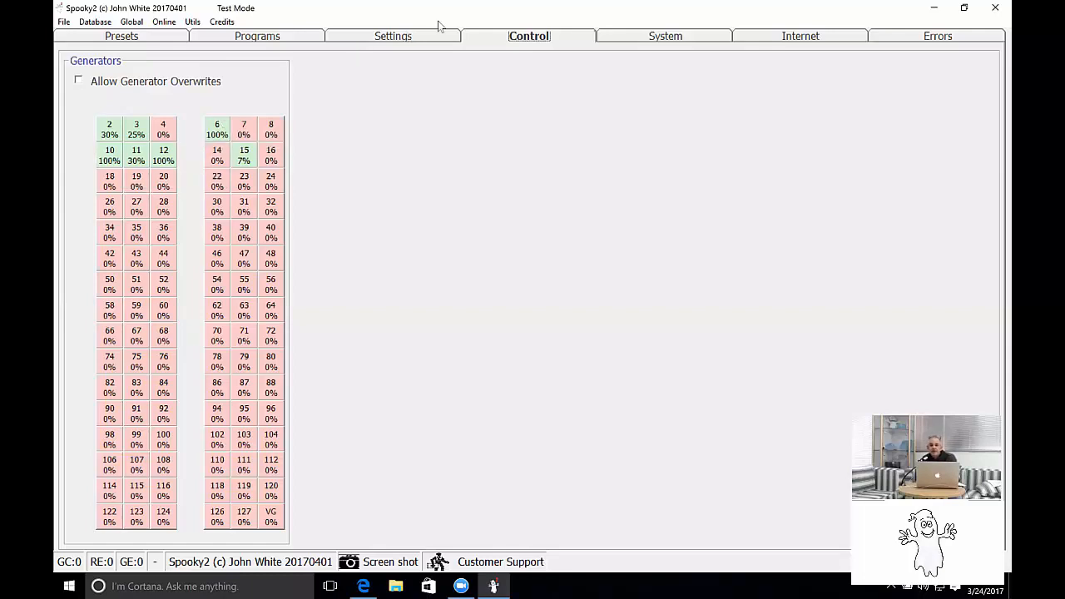
left_click(920, 36)
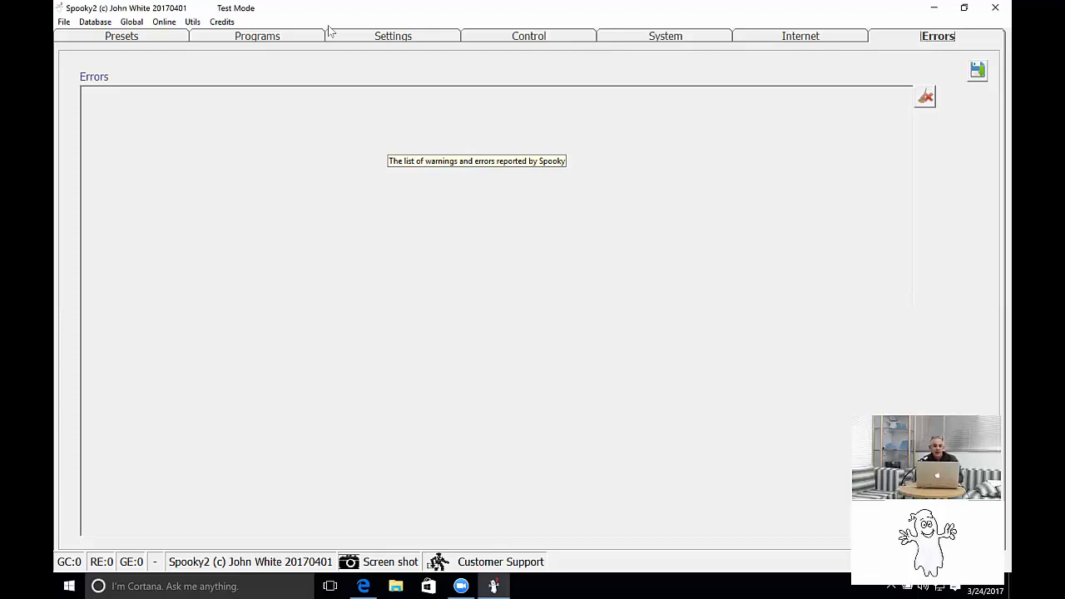
Return to the top level of the preset collection and open the Shell (Empty) Presets folder
left_click(126, 38)
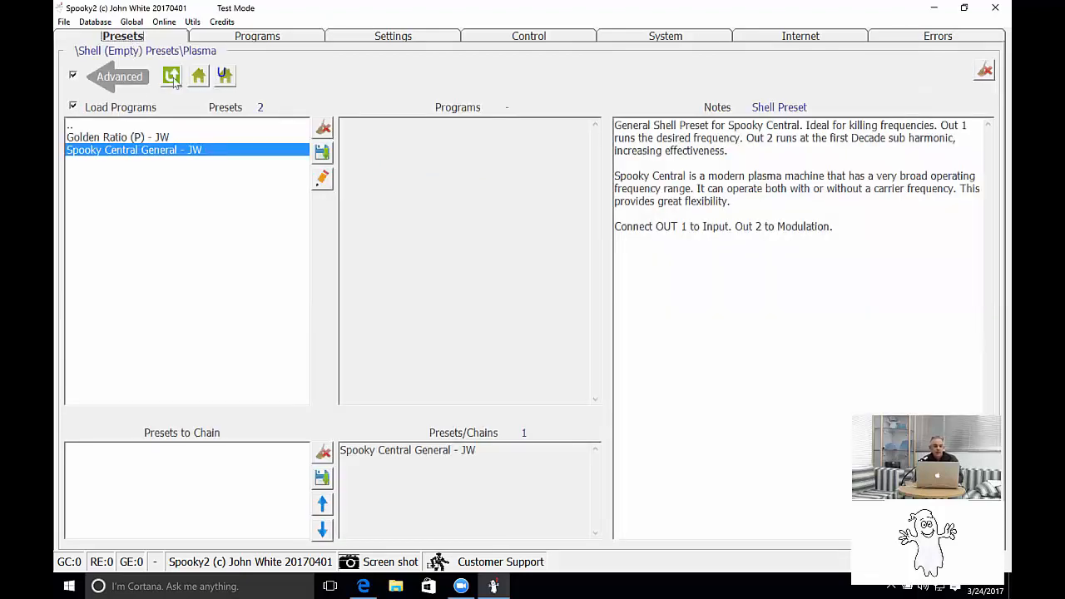
left_click(198, 78)
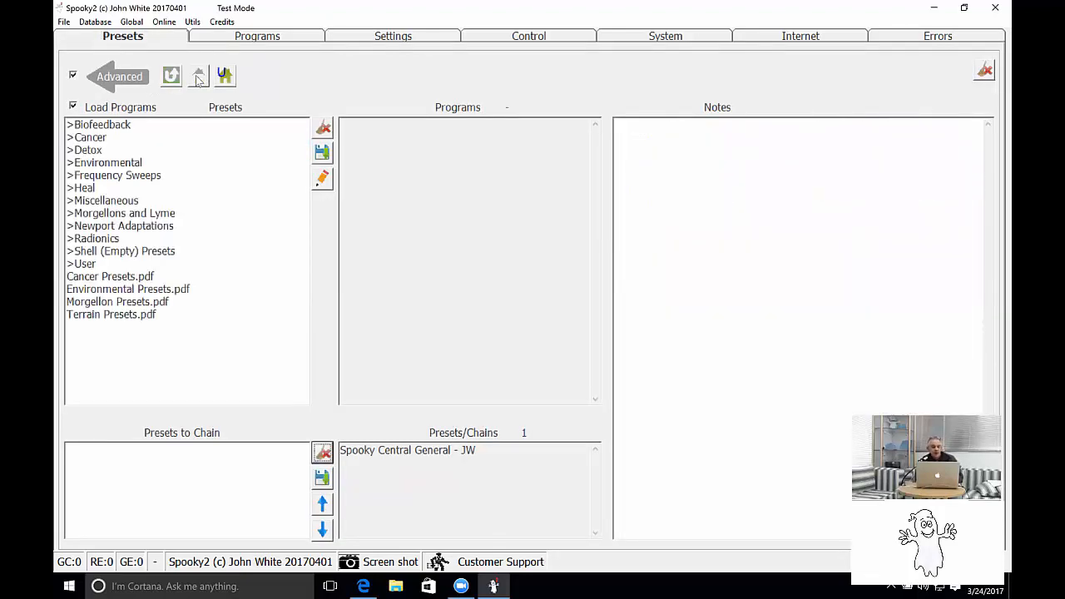
double_click(94, 251)
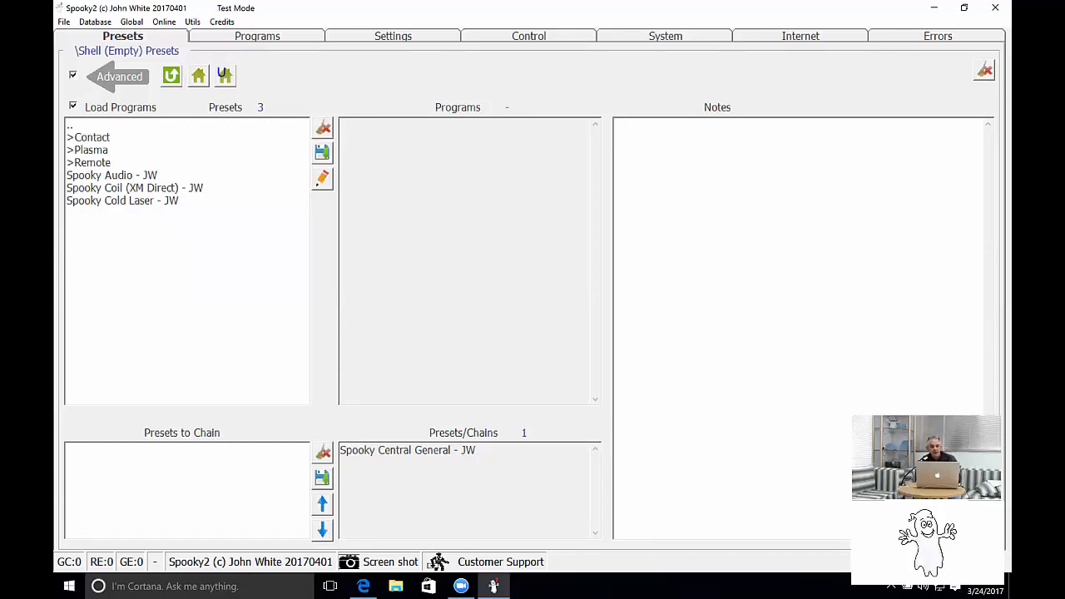
View the Colloidal / Ionic Silver Calculator and close it
left_click(64, 22)
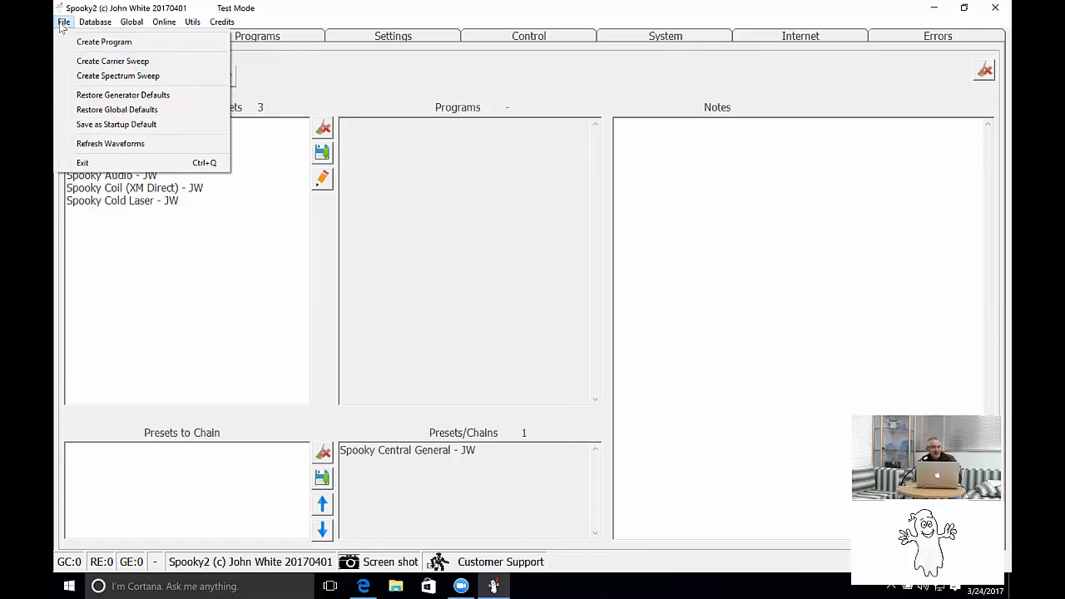
mouse_move(193, 26)
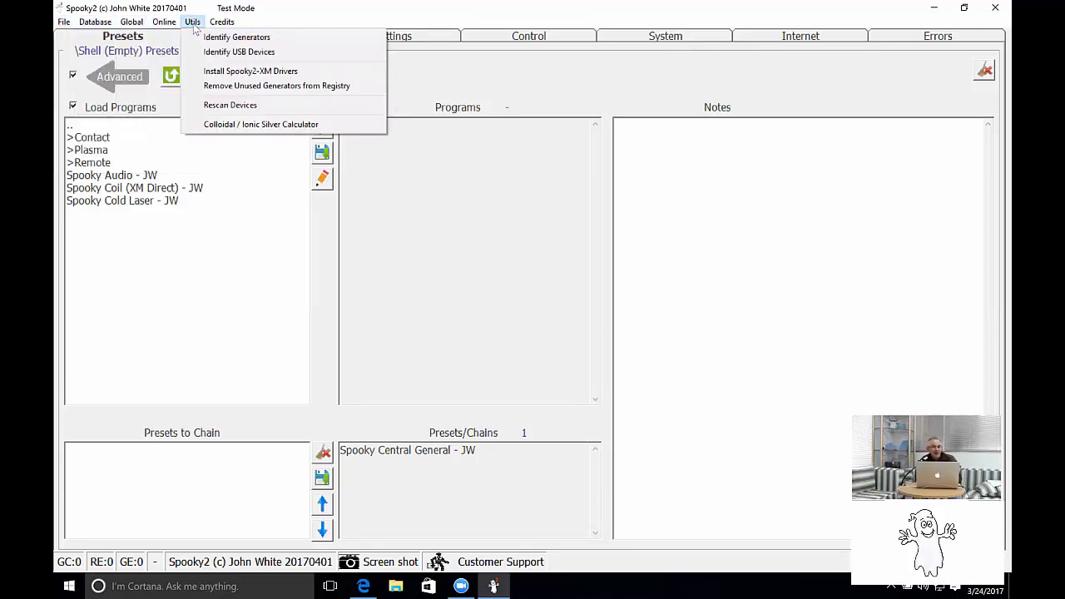
left_click(214, 125)
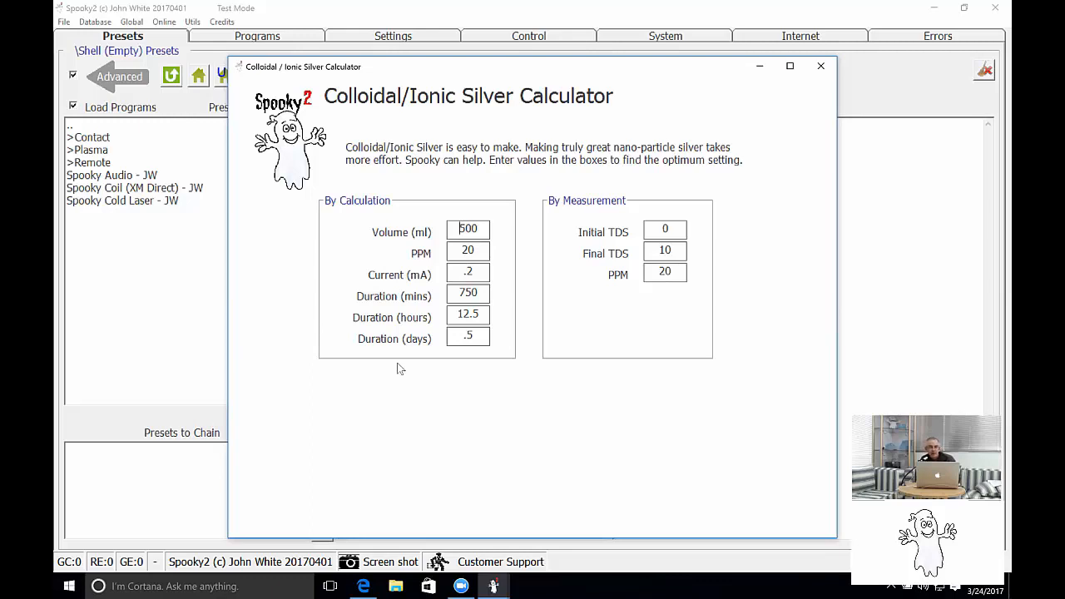
left_click(820, 68)
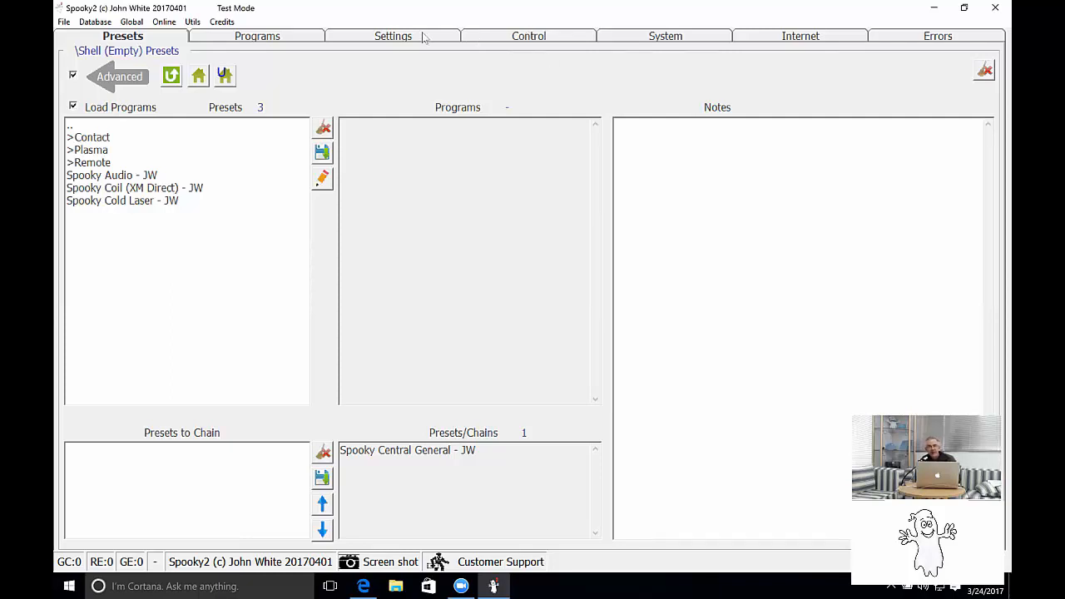
Turn off Advanced mode and look through the simplified program library and generator control pages
left_click(387, 38)
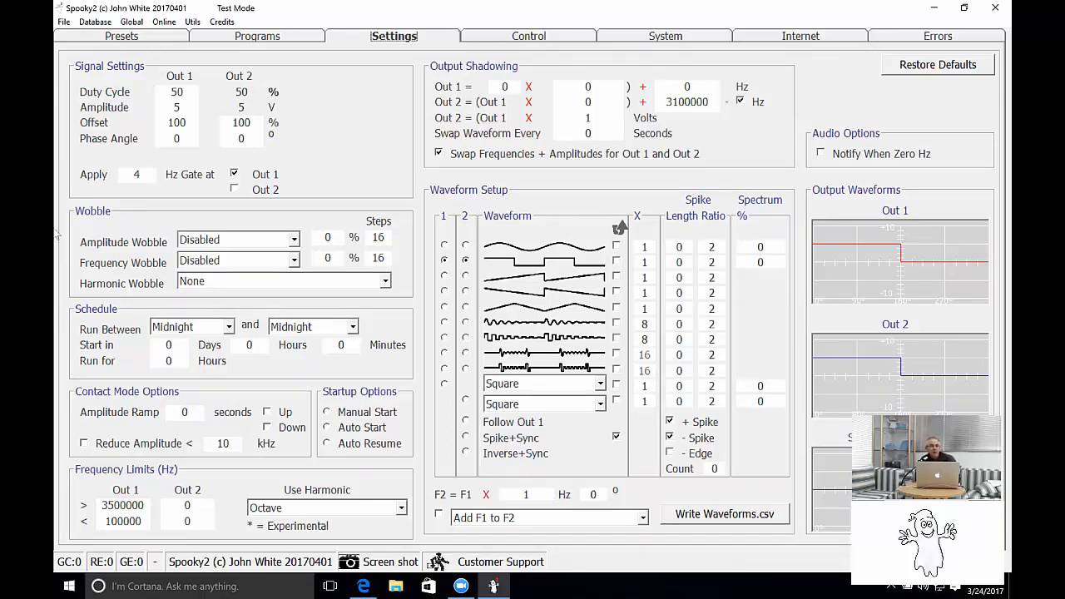
left_click(123, 39)
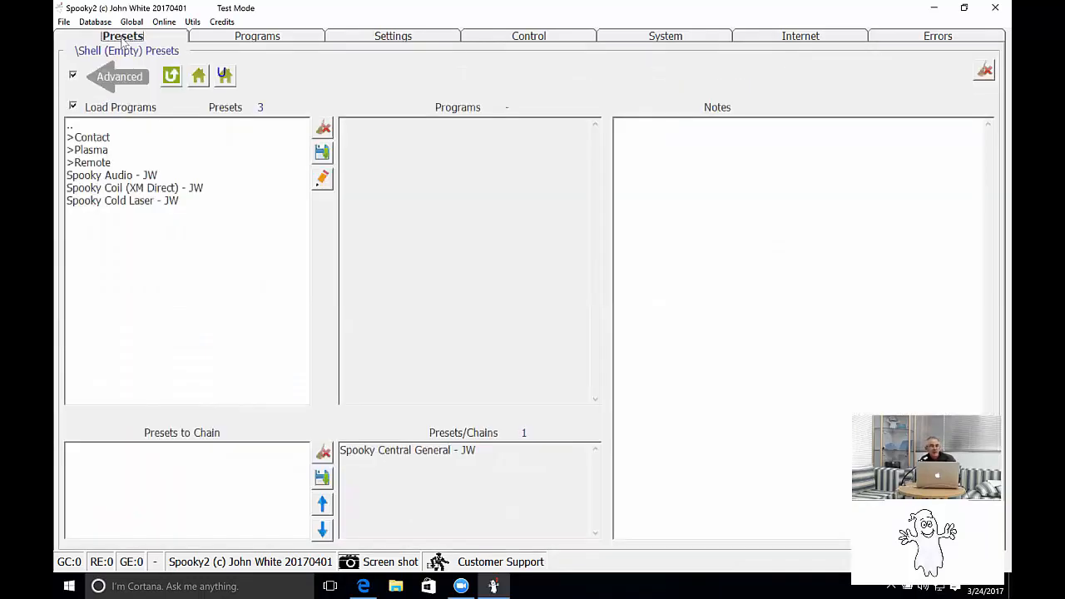
left_click(73, 76)
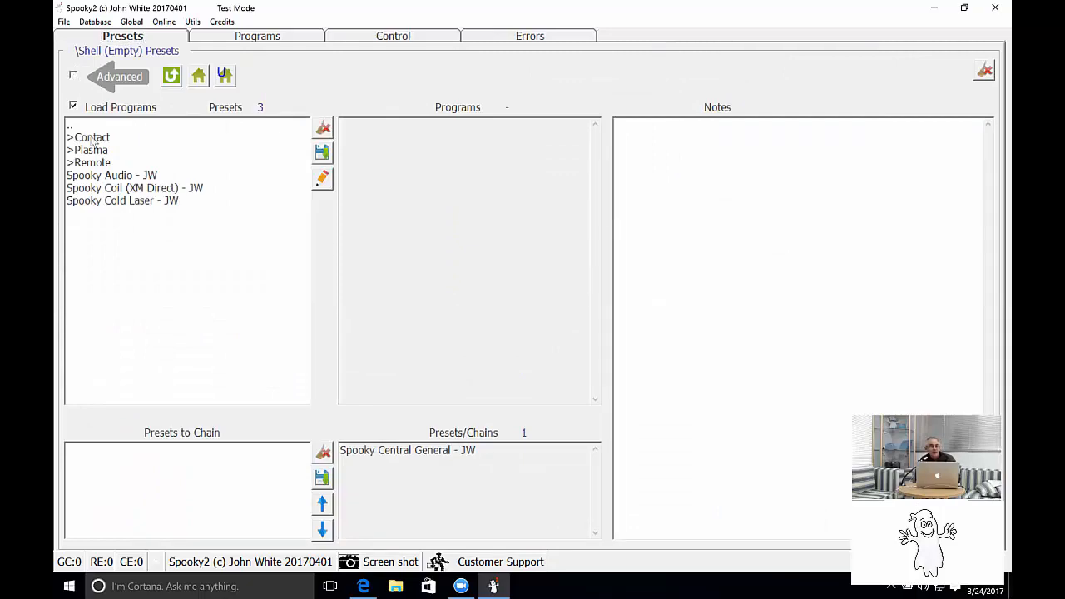
left_click(247, 39)
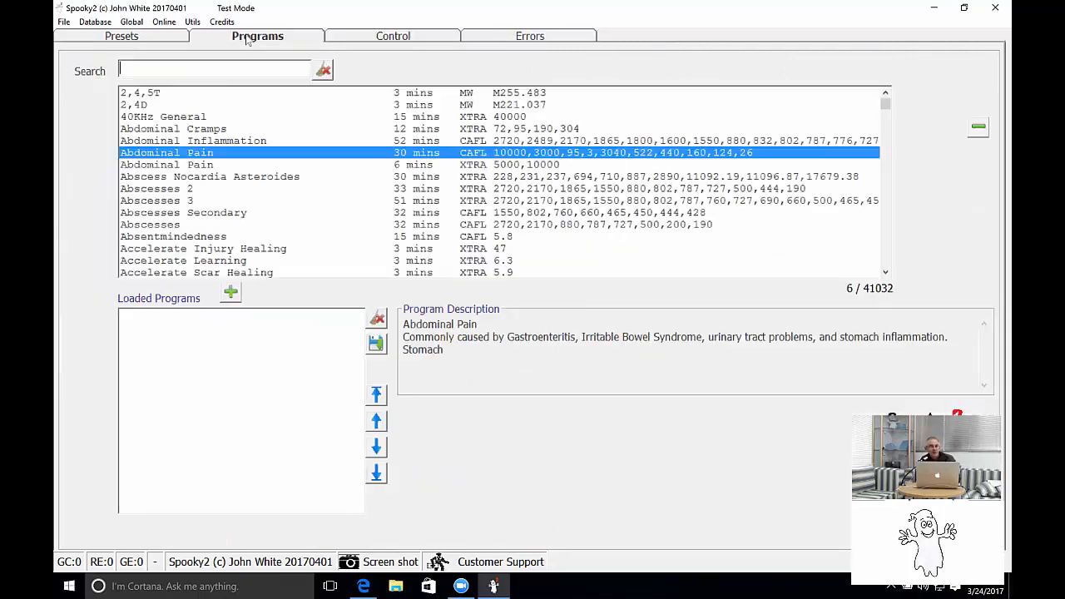
left_click(376, 42)
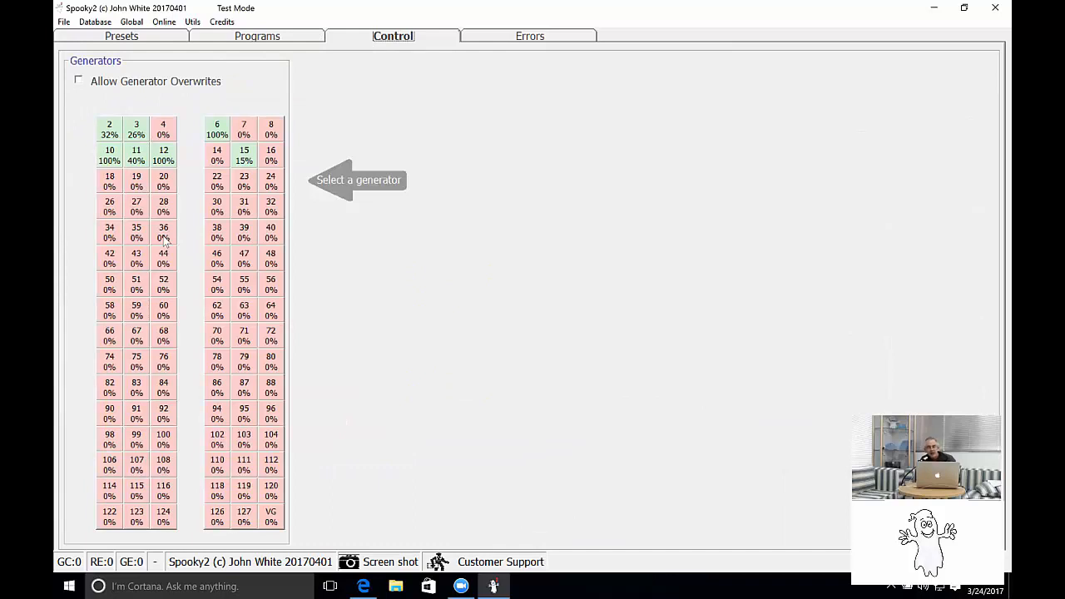